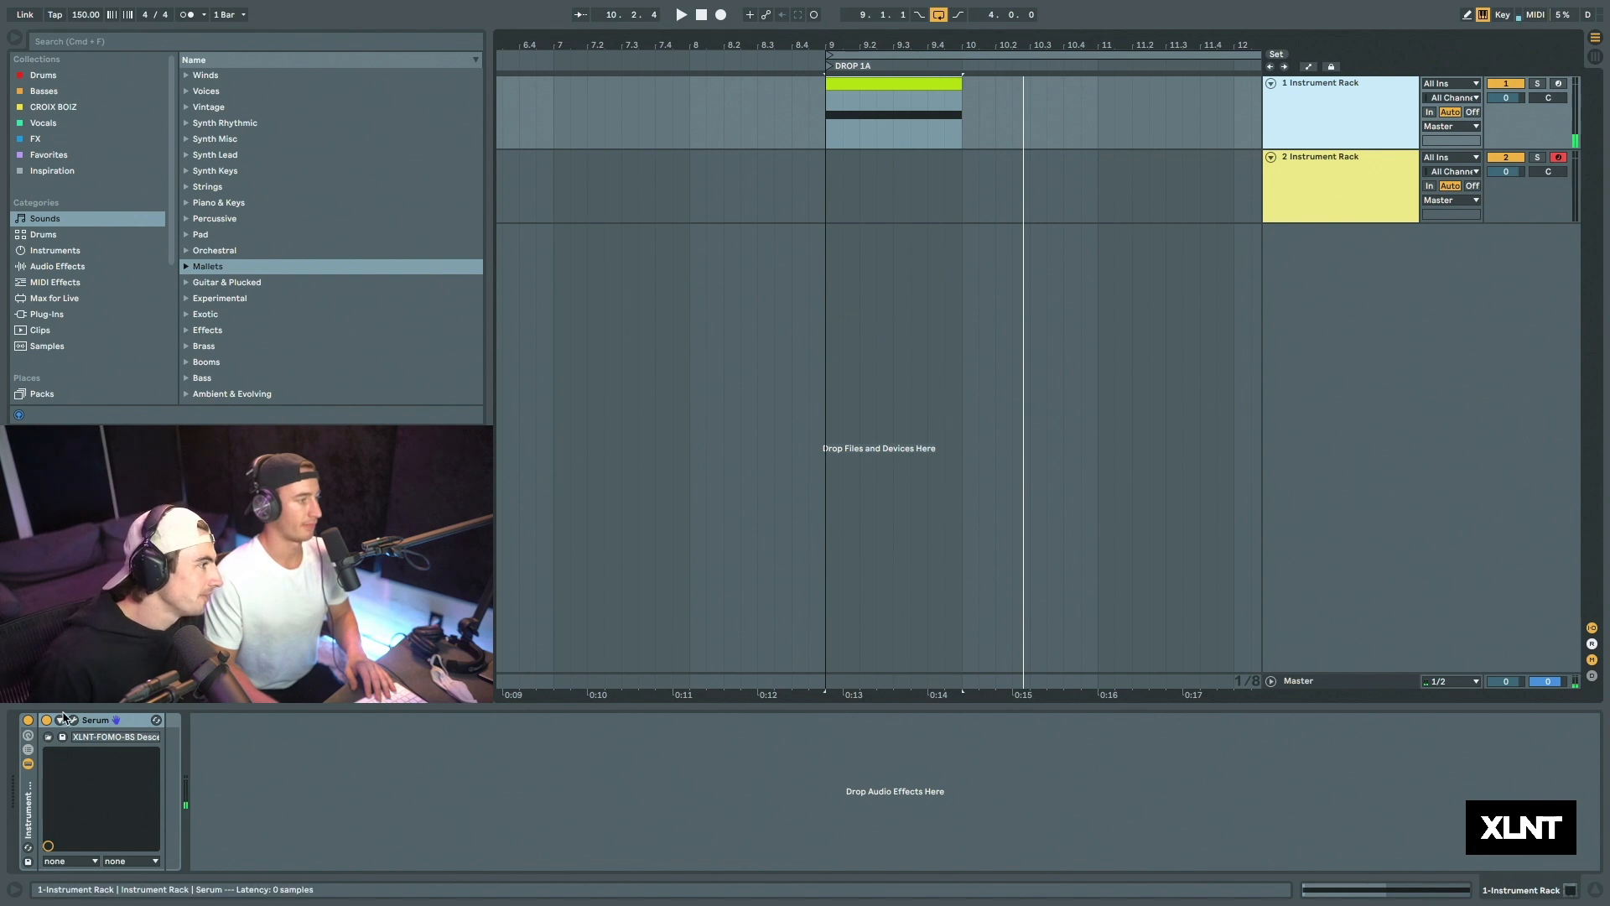
Step: Inspect the XLNT-FOMO-BS Descent Serum patch on the first track and audition its clip
{"action": "left_click", "coordinate": [73, 720]}
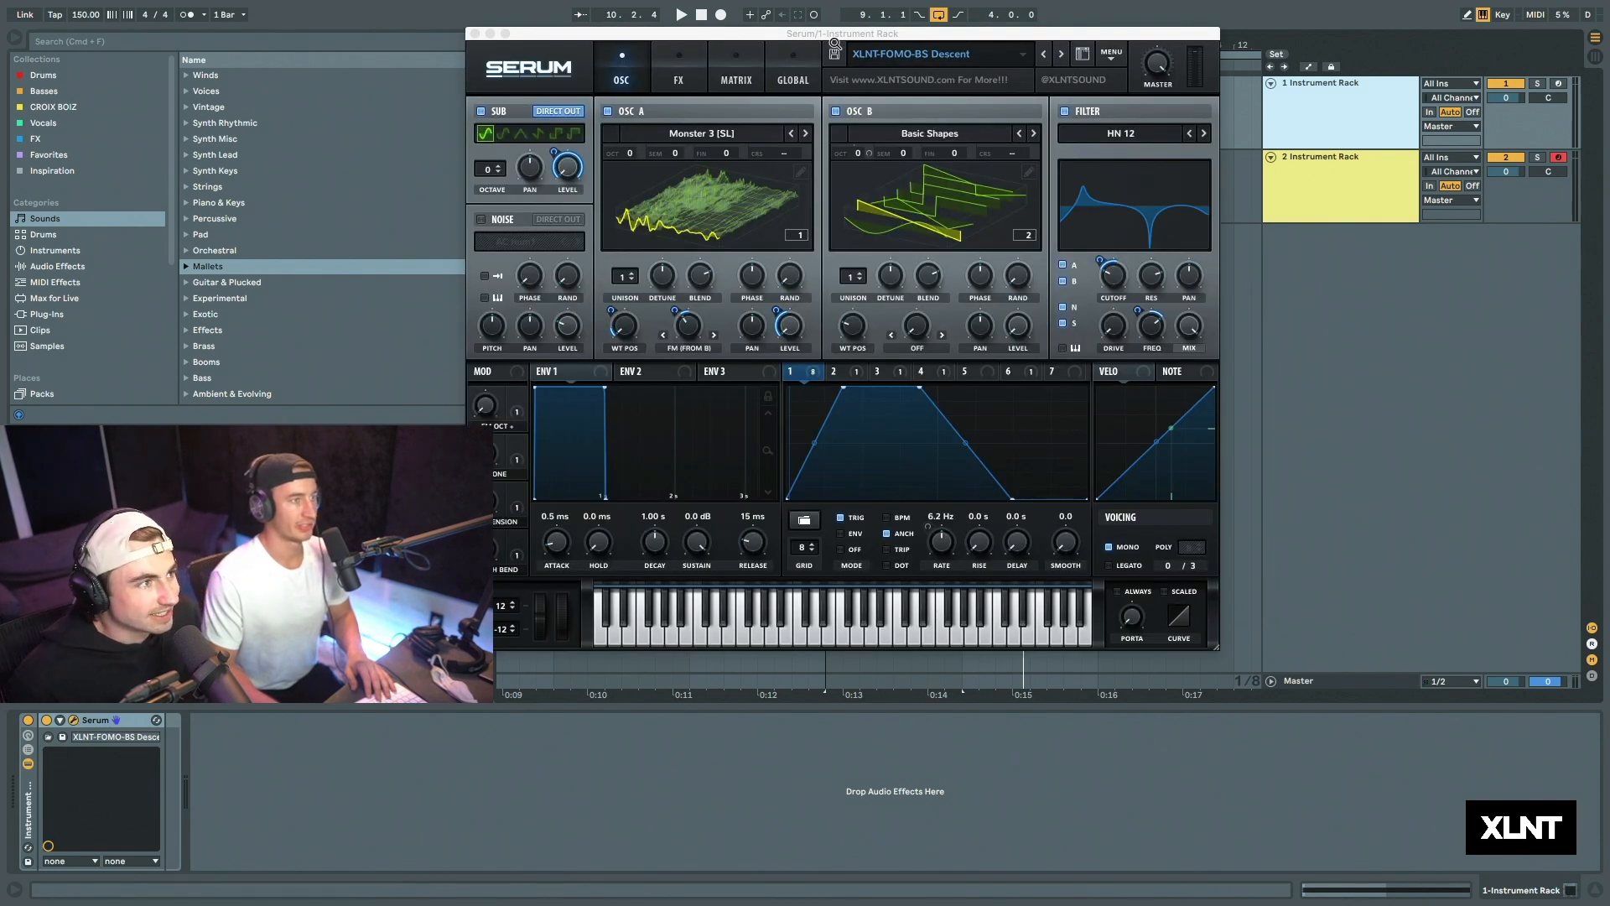
{"action": "left_click_drag", "start_coordinate": [833, 41], "coordinate": [891, 37]}
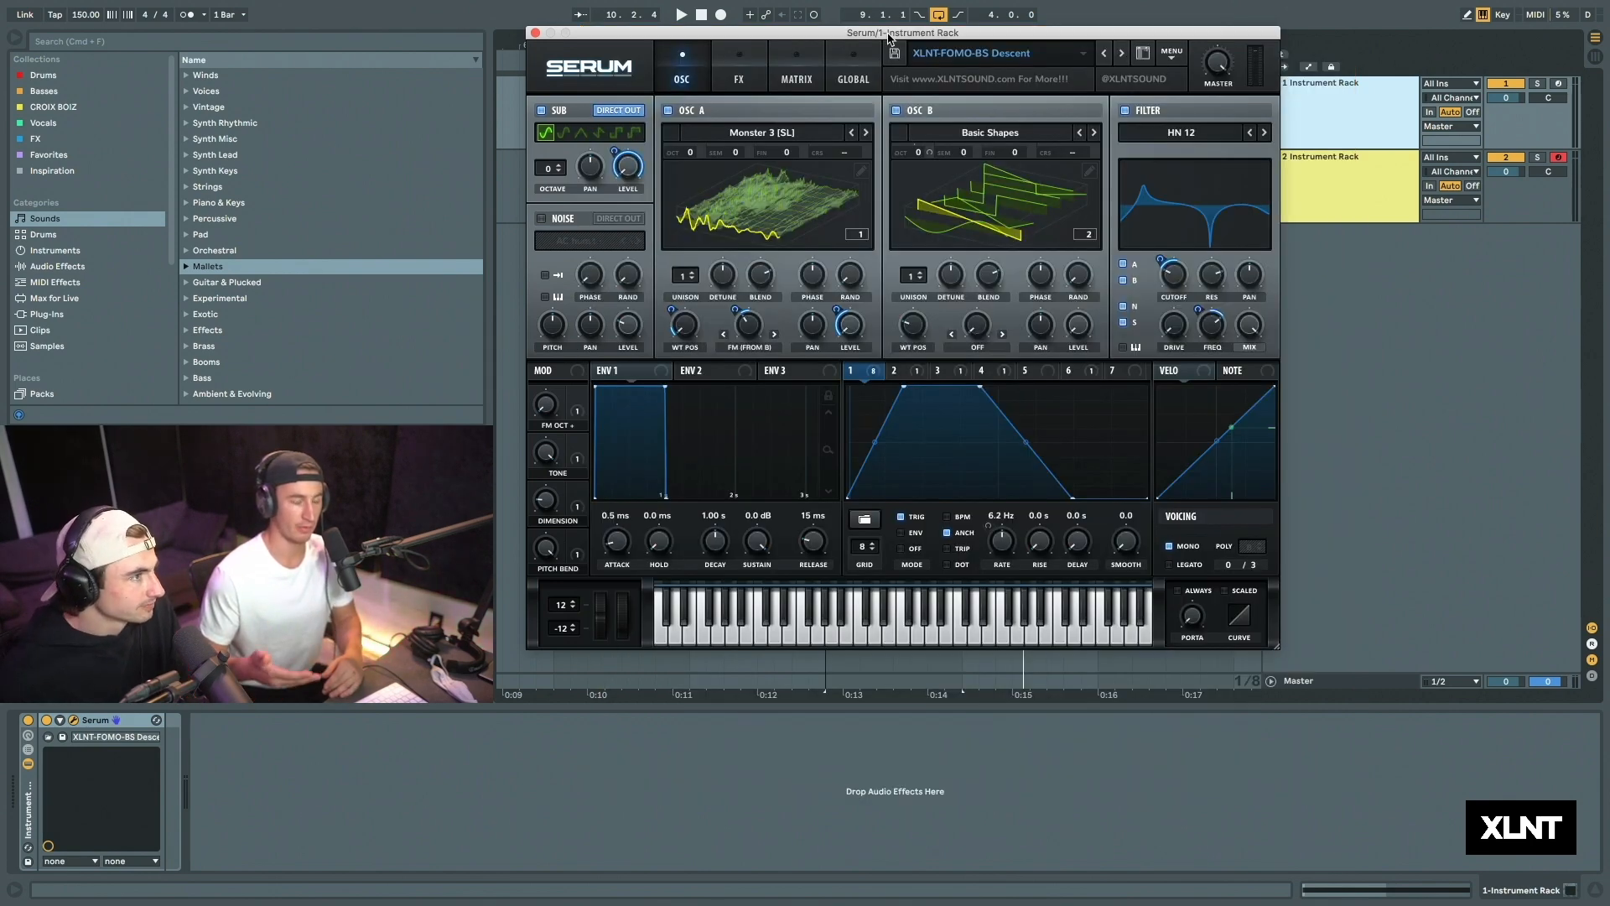
{"action": "left_click", "coordinate": [536, 34]}
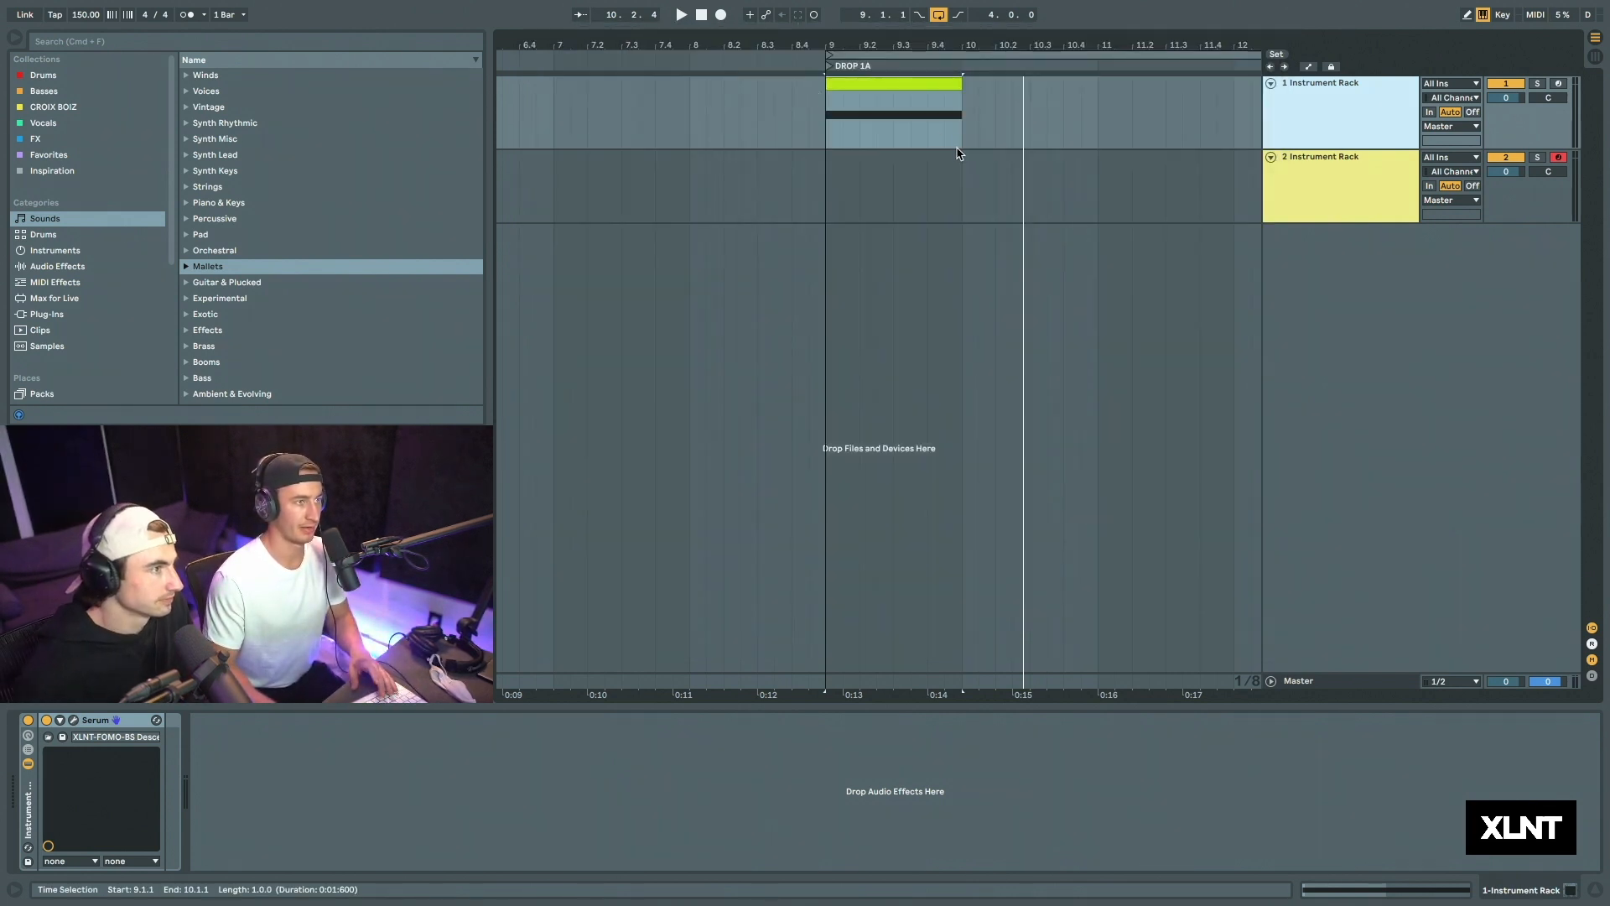
{"action": "key", "text": "space"}
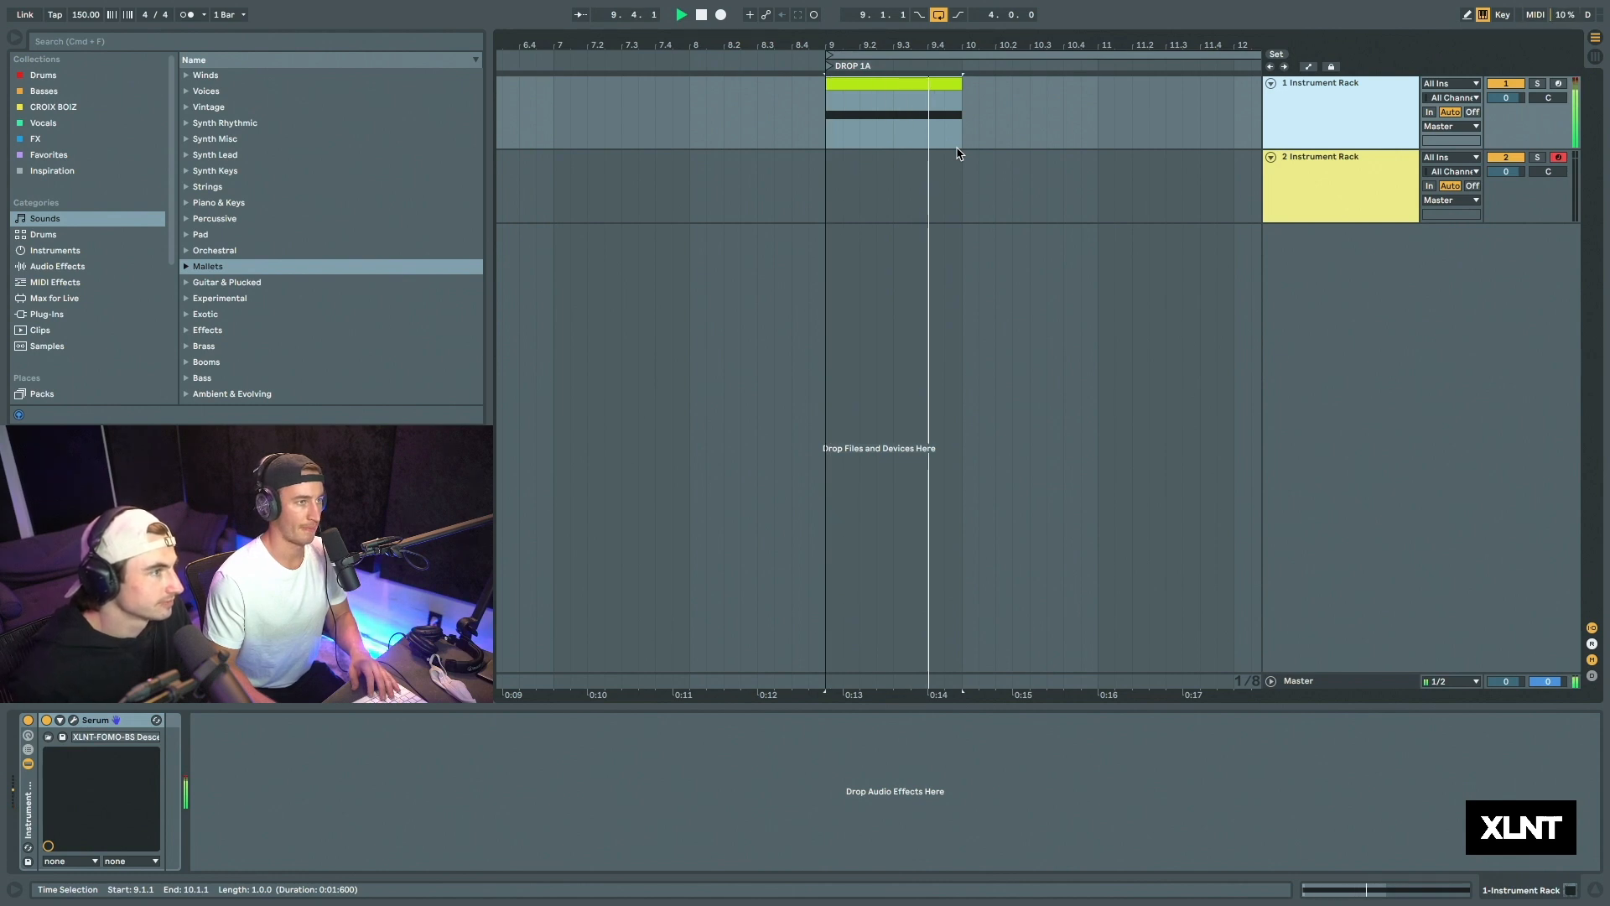
{"action": "left_click", "coordinate": [73, 719]}
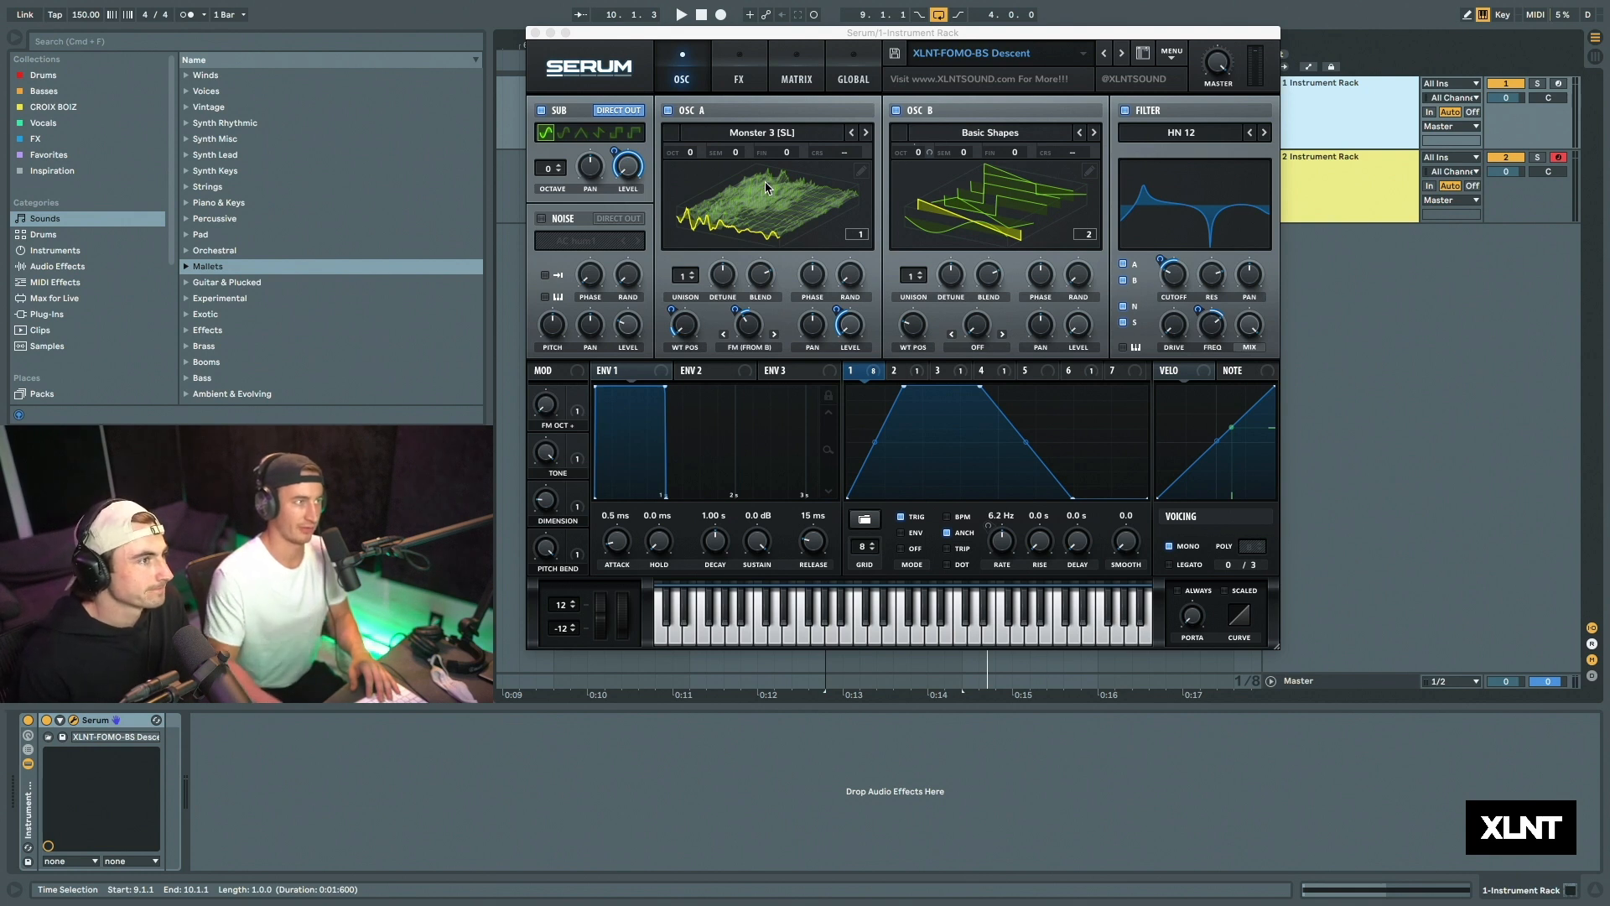
{"action": "left_click", "coordinate": [535, 34]}
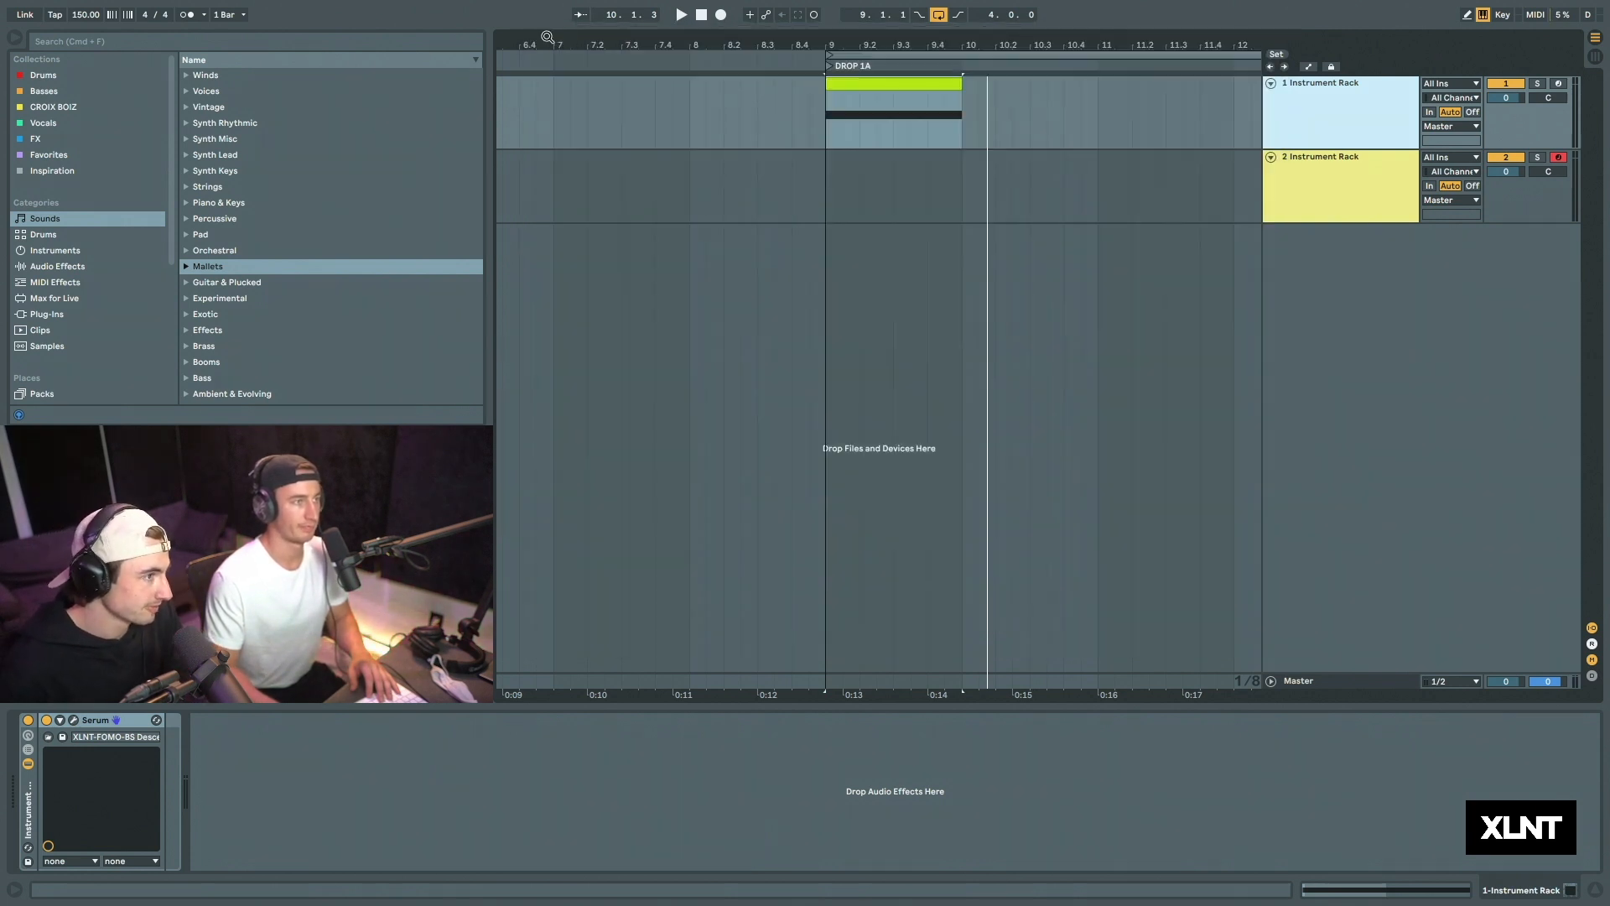
Step: Copy the DROP 1A MIDI clip from the first track to the second Instrument Rack track and solo the second track
{"action": "left_click", "coordinate": [868, 84]}
{"action": "left_click_drag", "start_coordinate": [885, 142], "coordinate": [873, 154]}
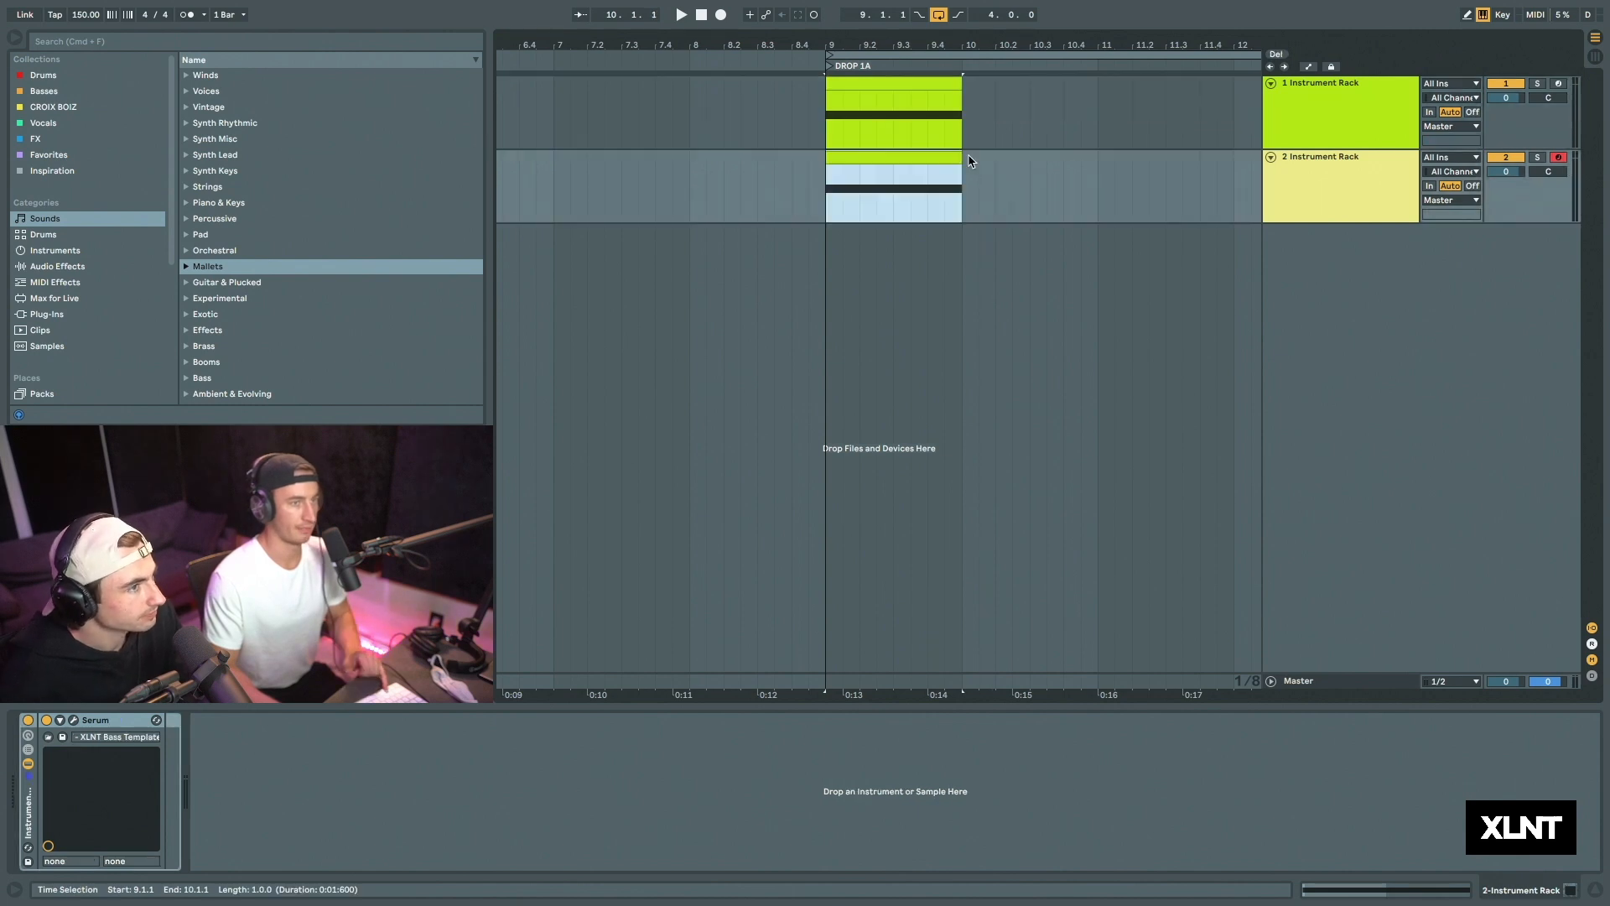
{"action": "left_click", "coordinate": [1536, 158]}
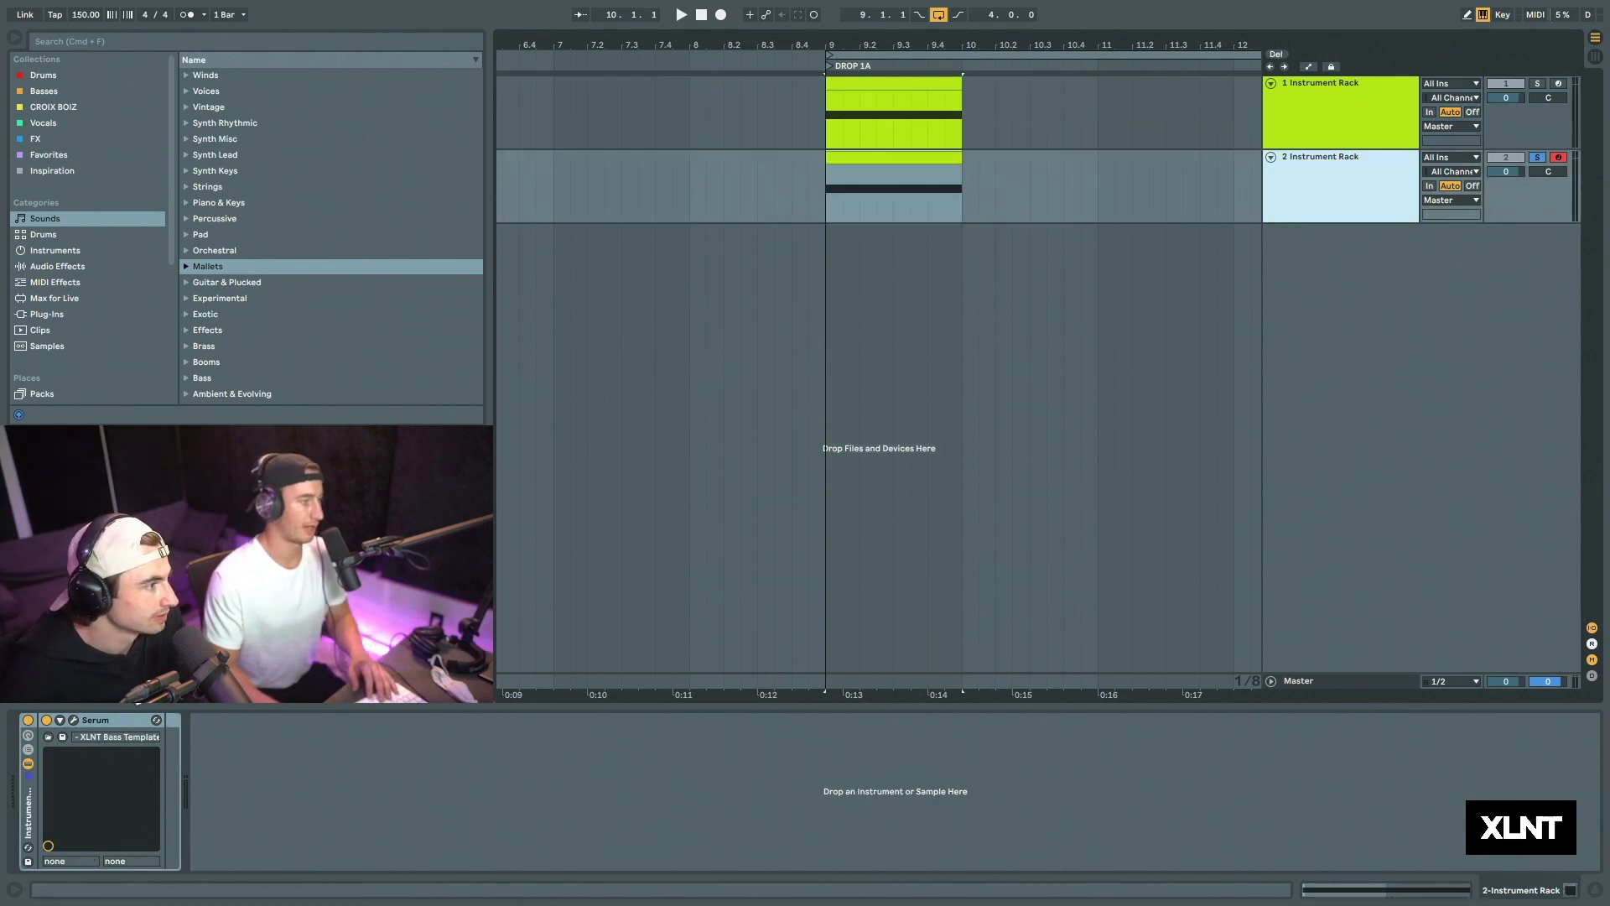
Step: Open the second track's Serum bass template and review the shapes and targets of LFOs 5, 4, 6 and 1
{"action": "left_click", "coordinate": [74, 720]}
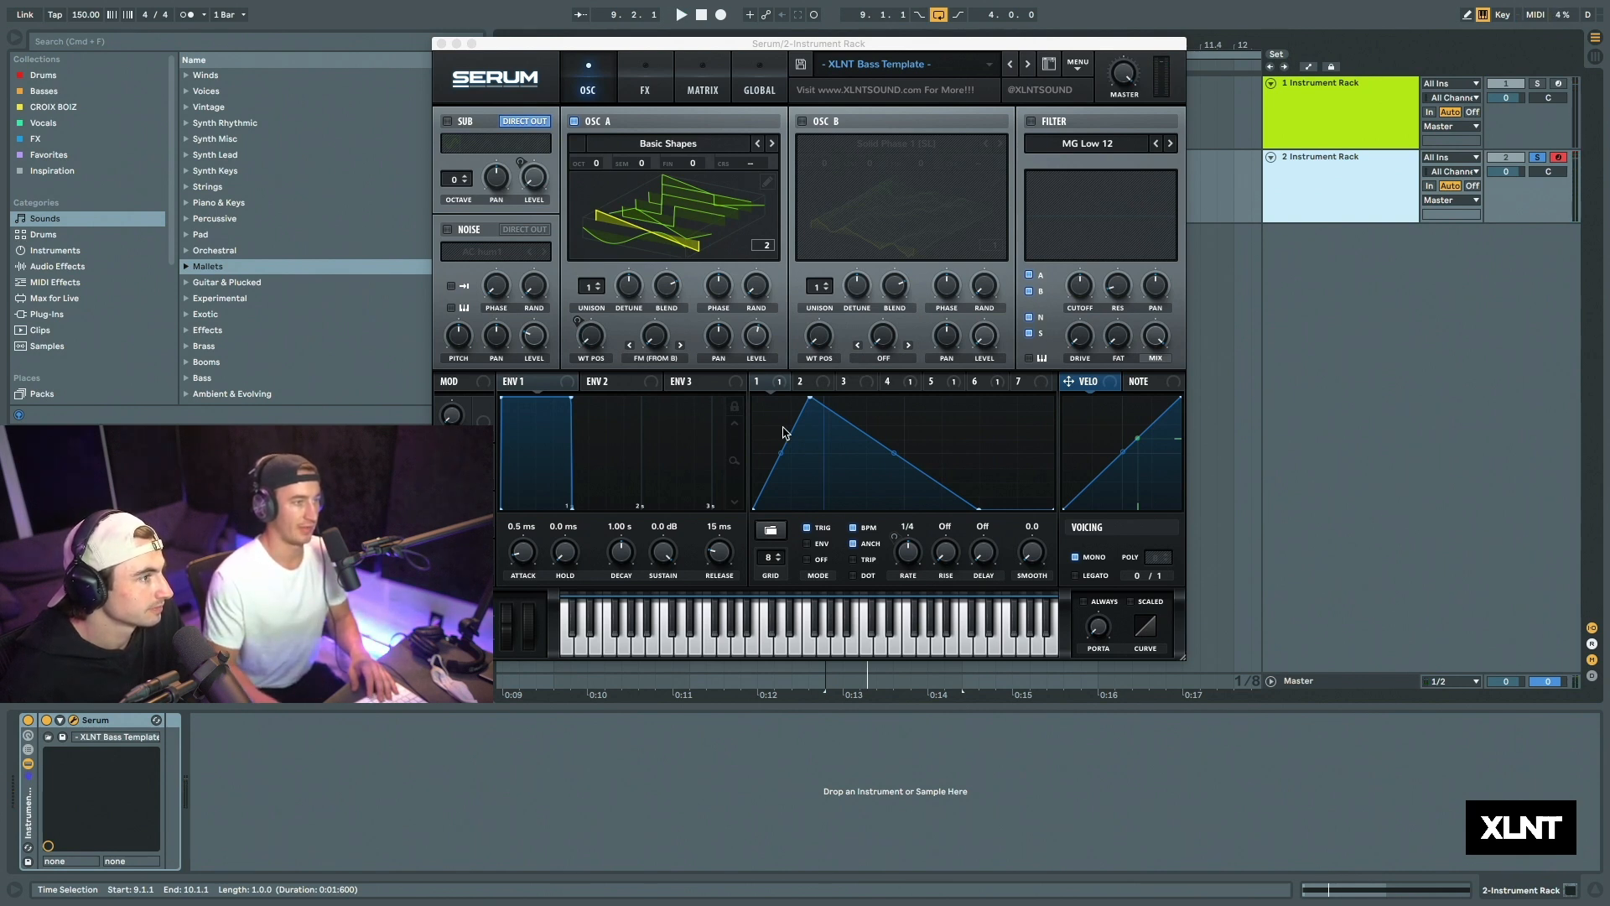
{"action": "left_click", "coordinate": [939, 385]}
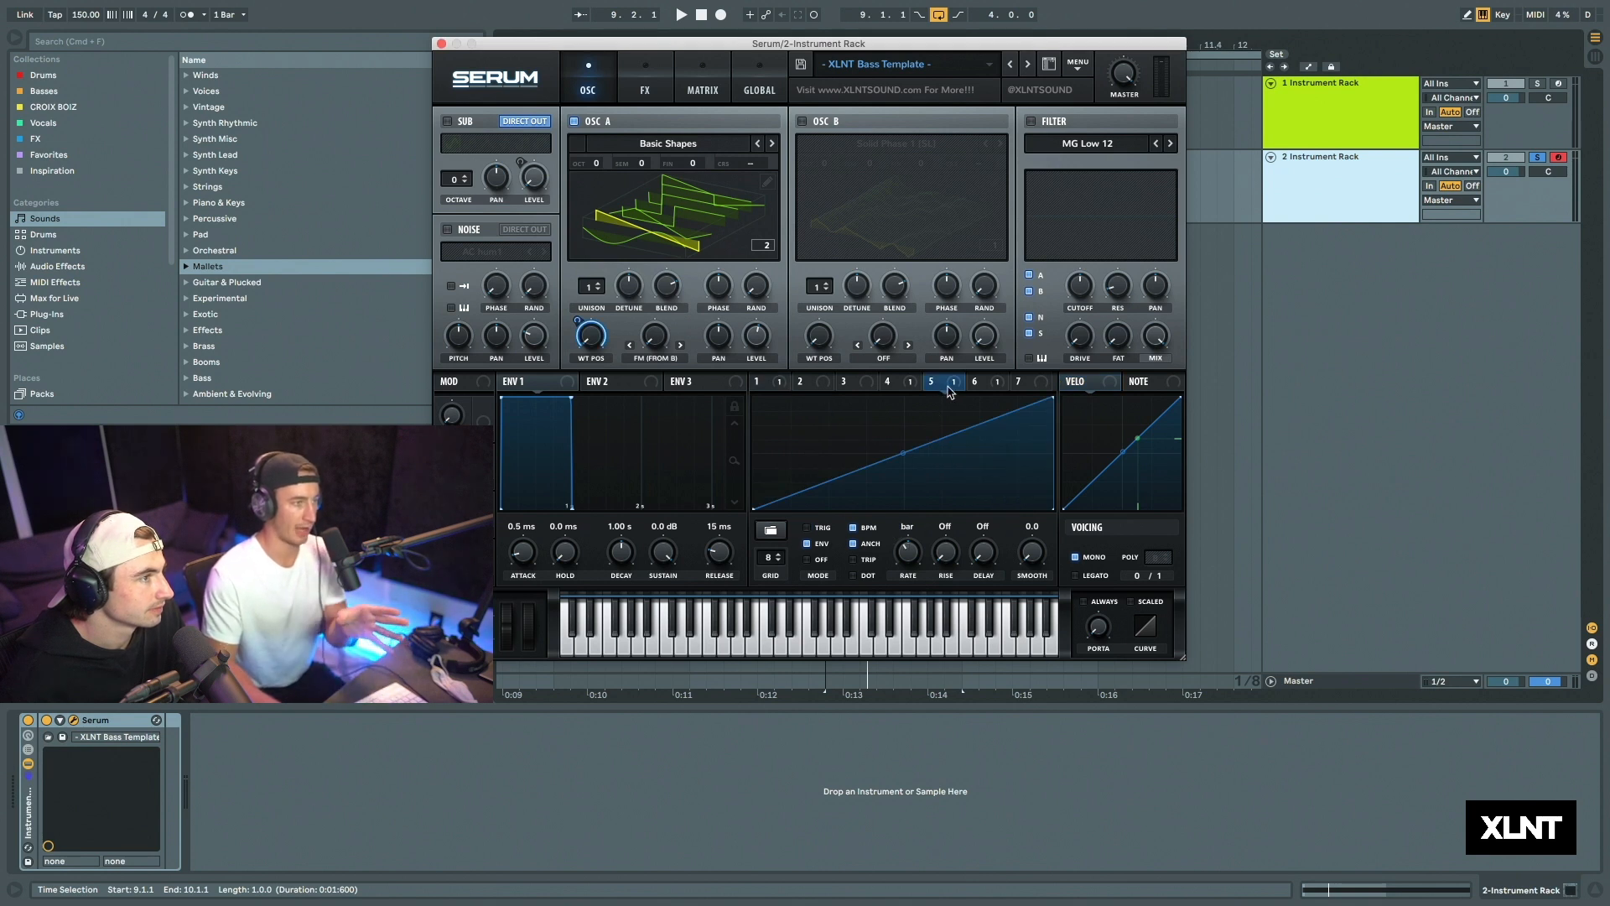
{"action": "mouse_move", "coordinate": [950, 390]}
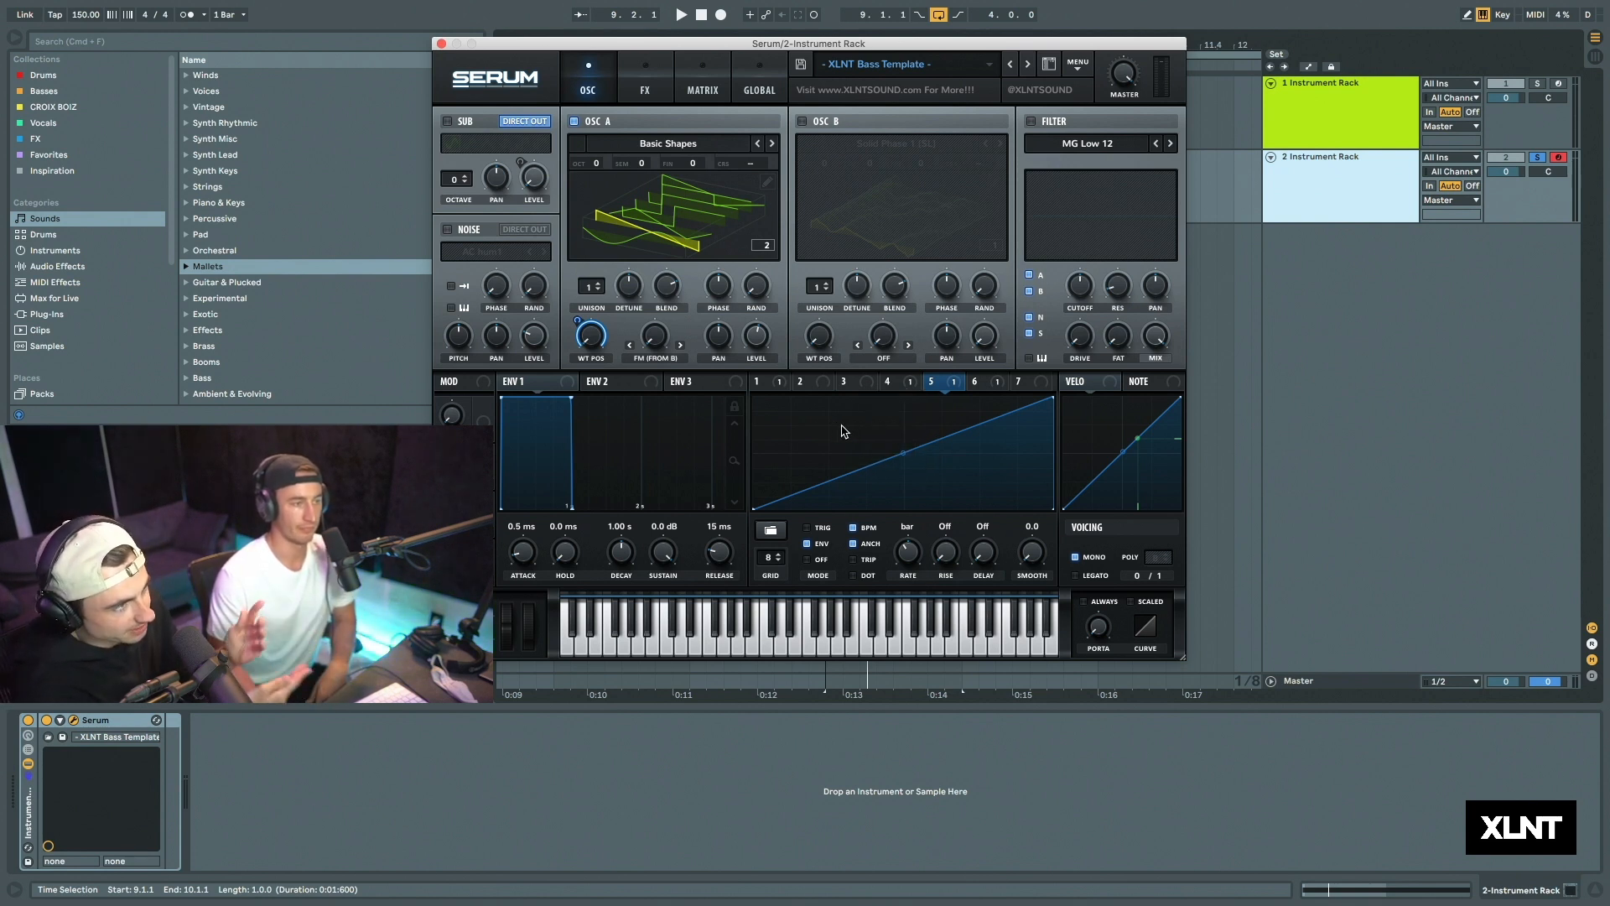
{"action": "left_click", "coordinate": [679, 144]}
{"action": "left_click", "coordinate": [679, 143]}
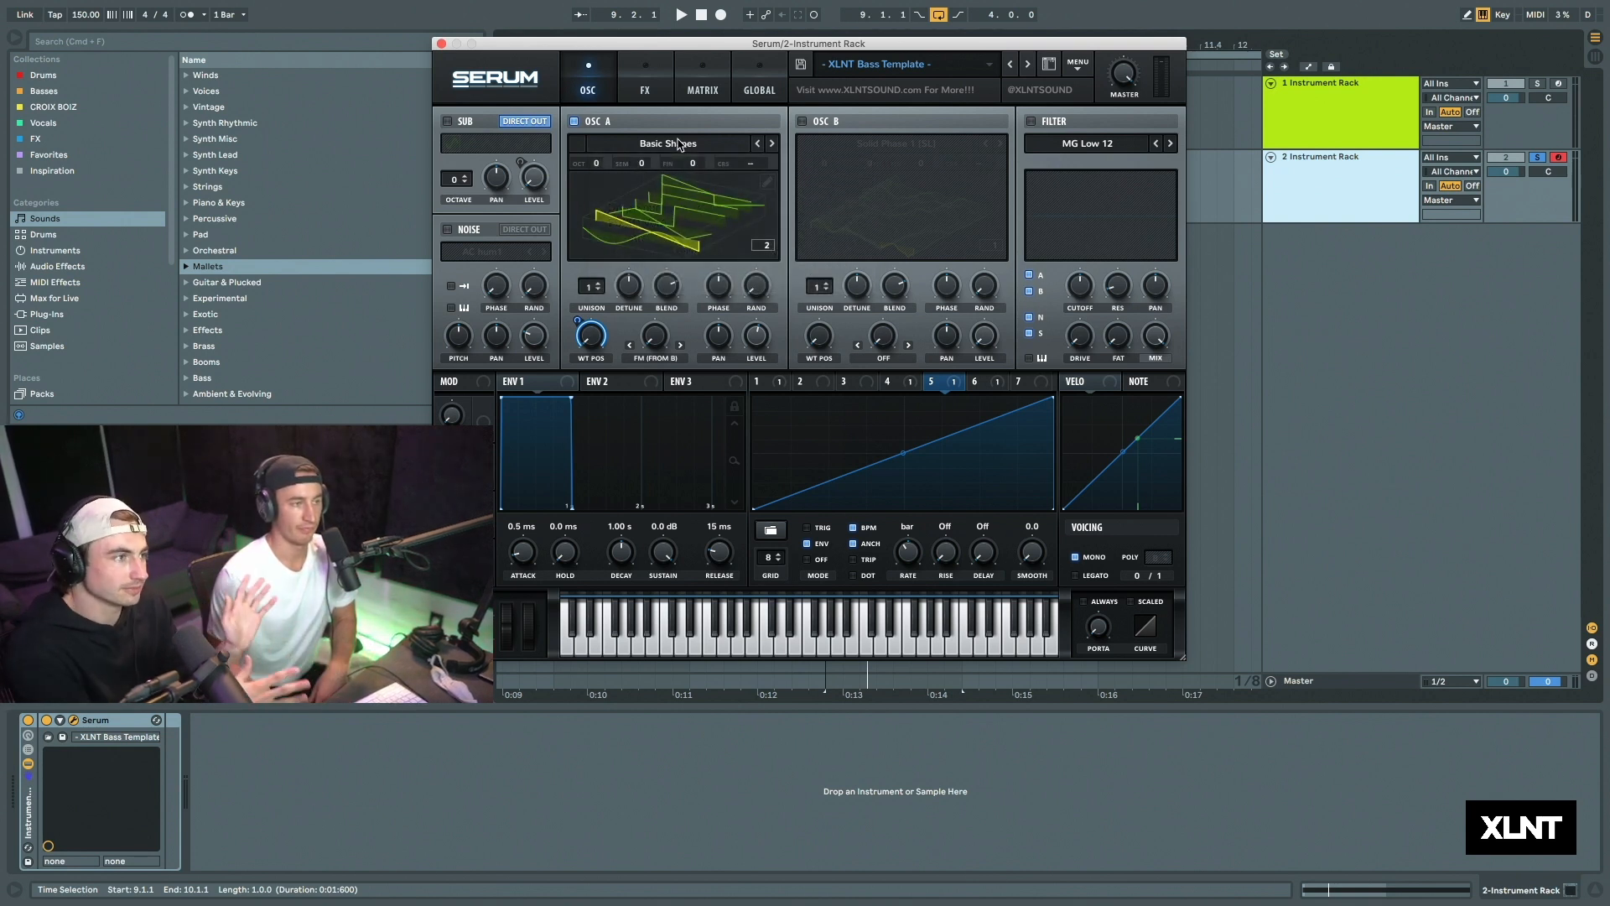
{"action": "left_click", "coordinate": [911, 386]}
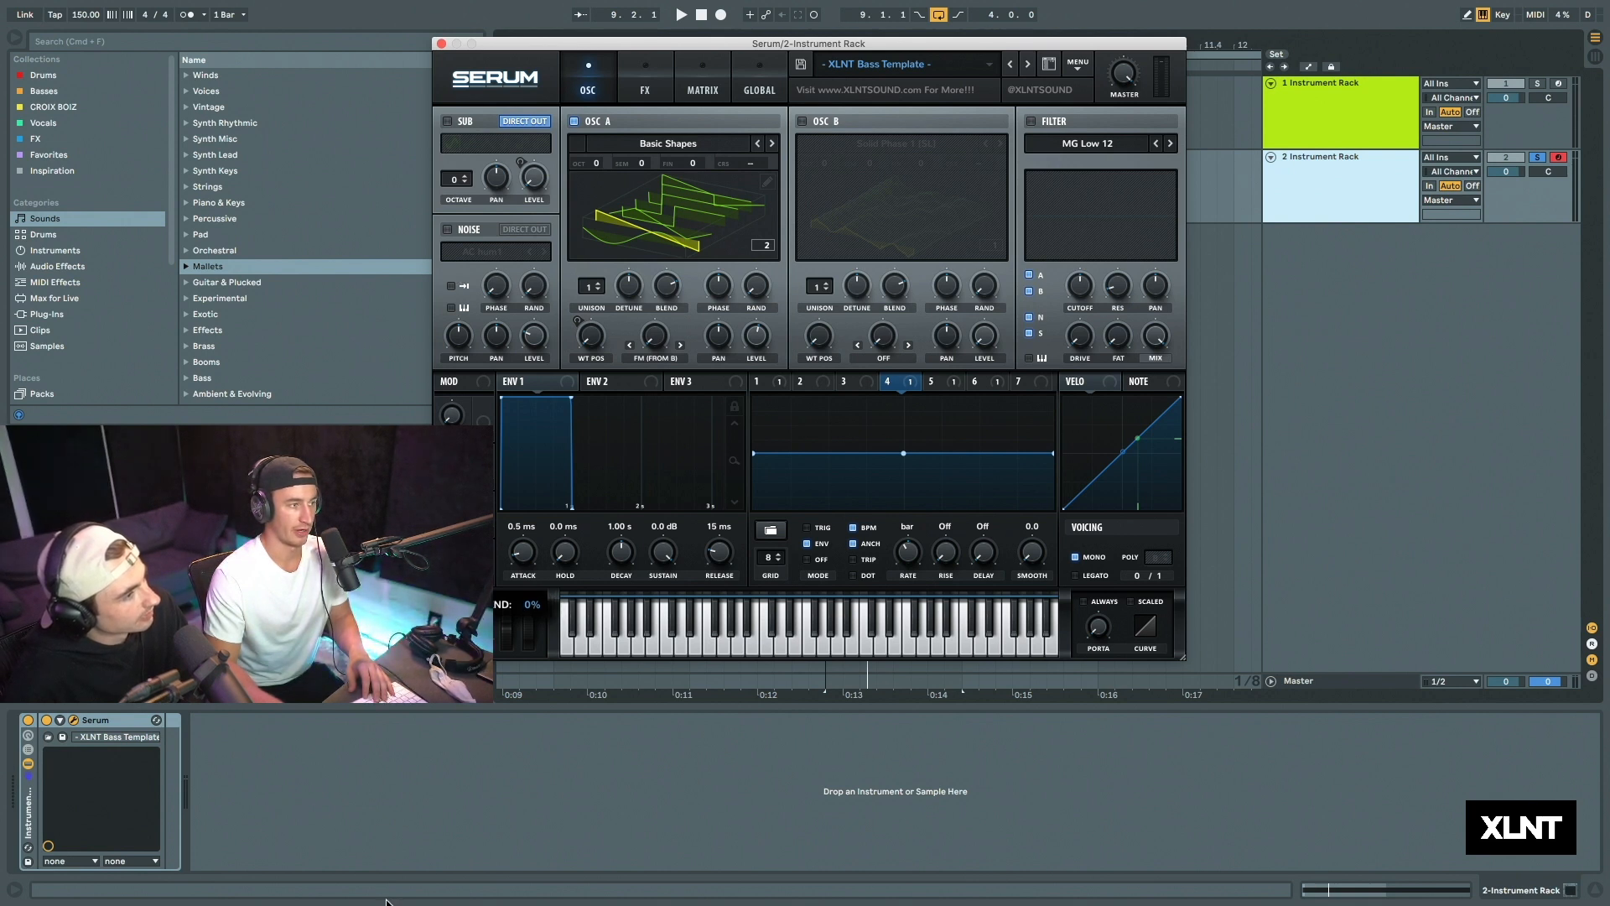
{"action": "left_click", "coordinate": [993, 385]}
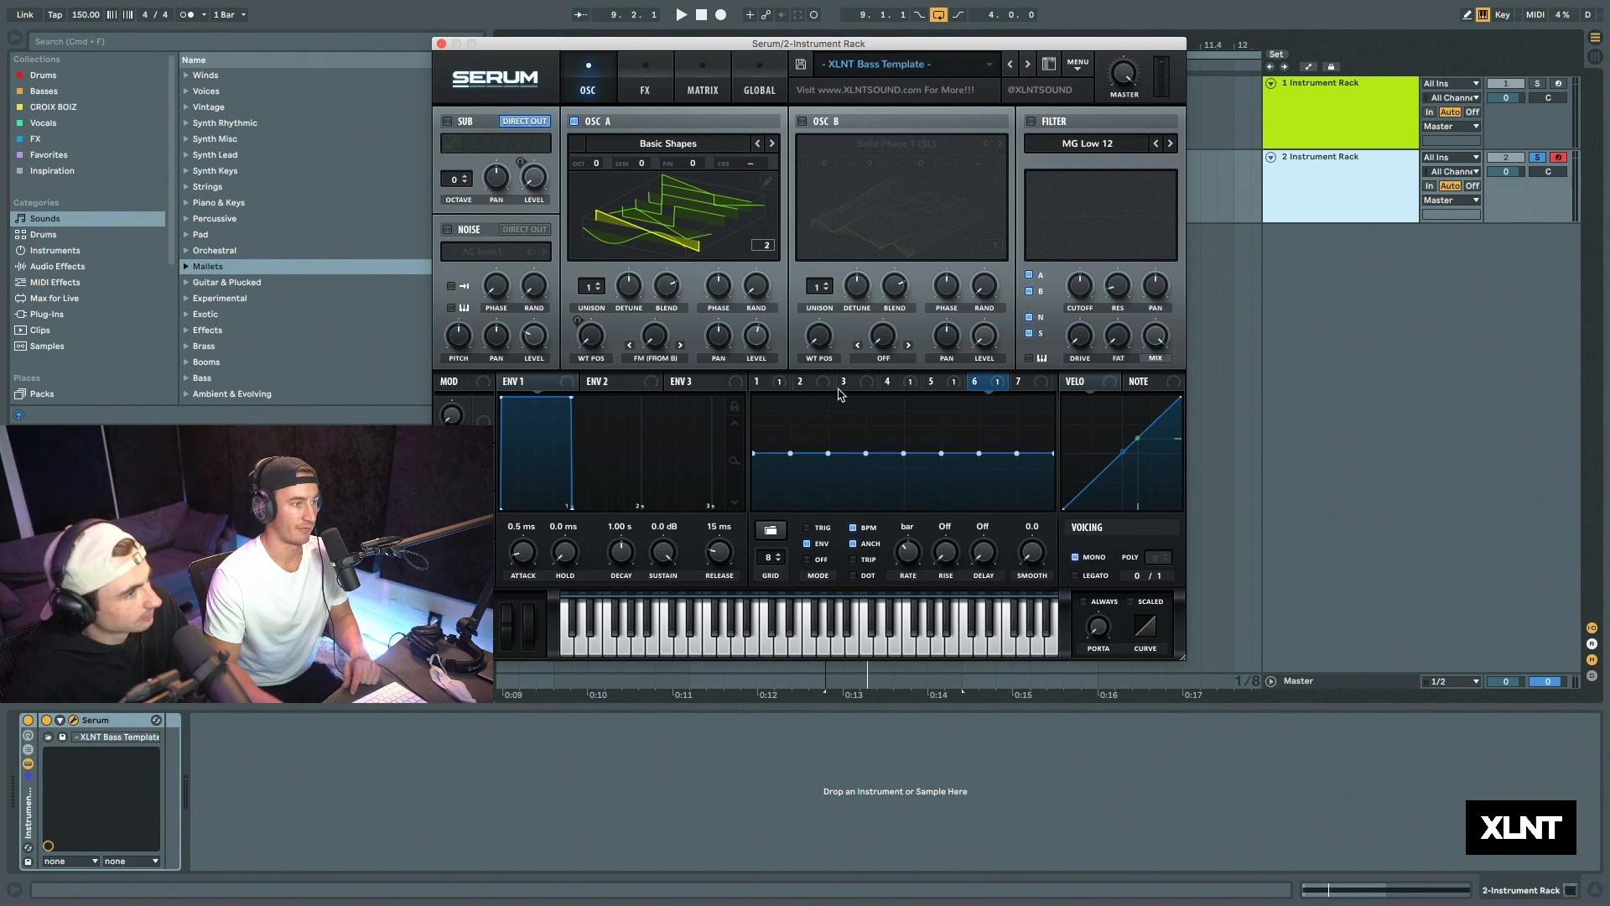
{"action": "left_click", "coordinate": [775, 382]}
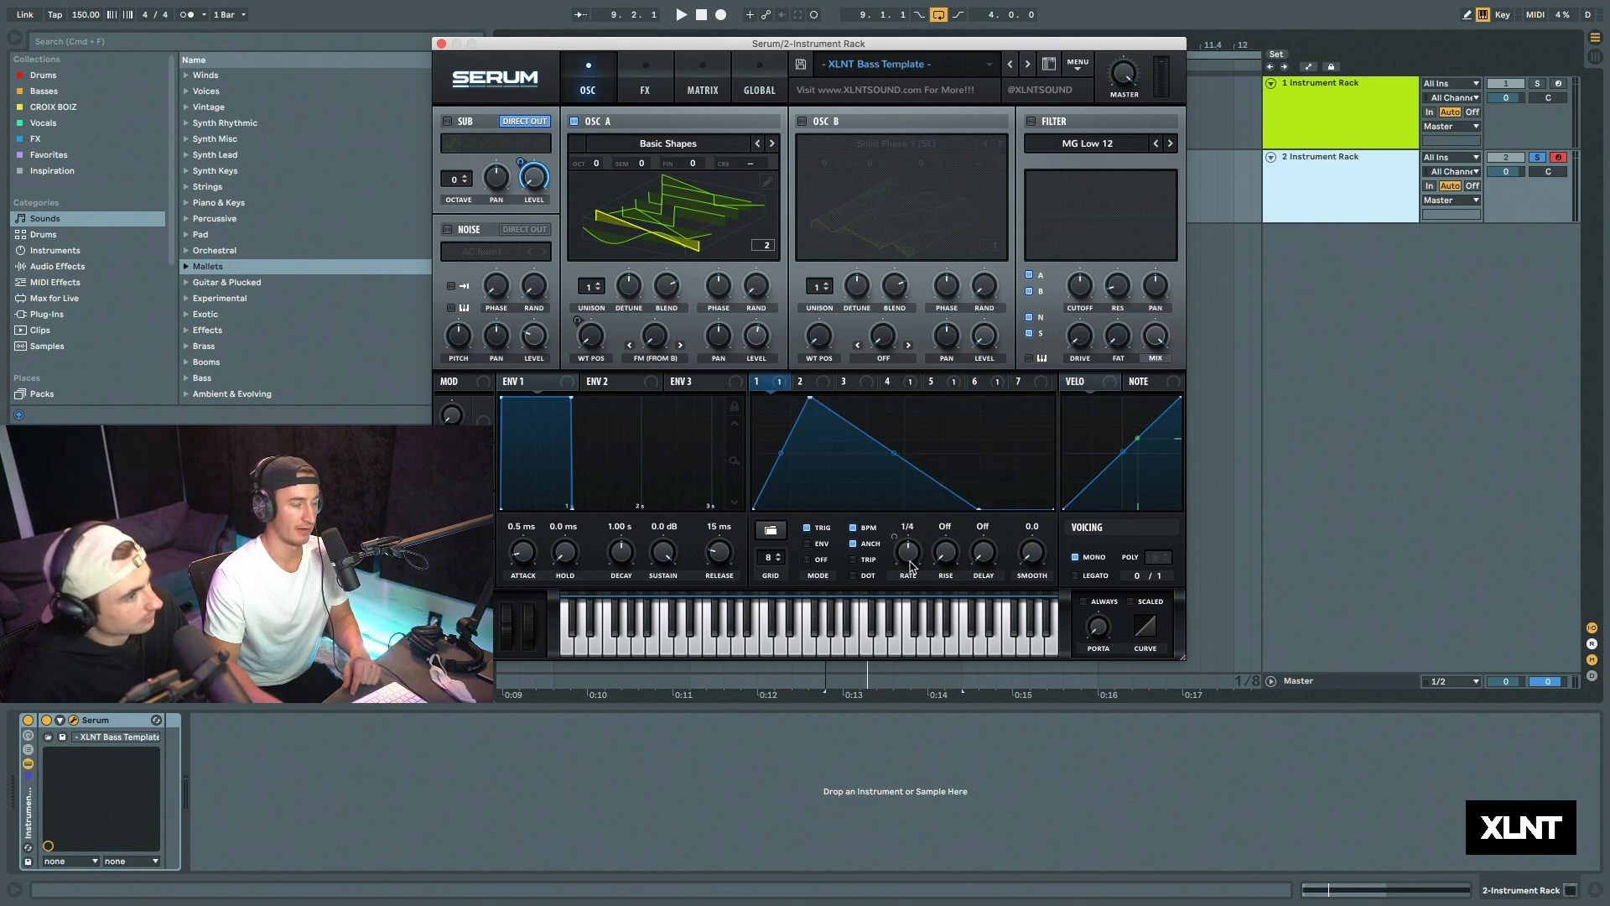
{"action": "left_click", "coordinate": [977, 384]}
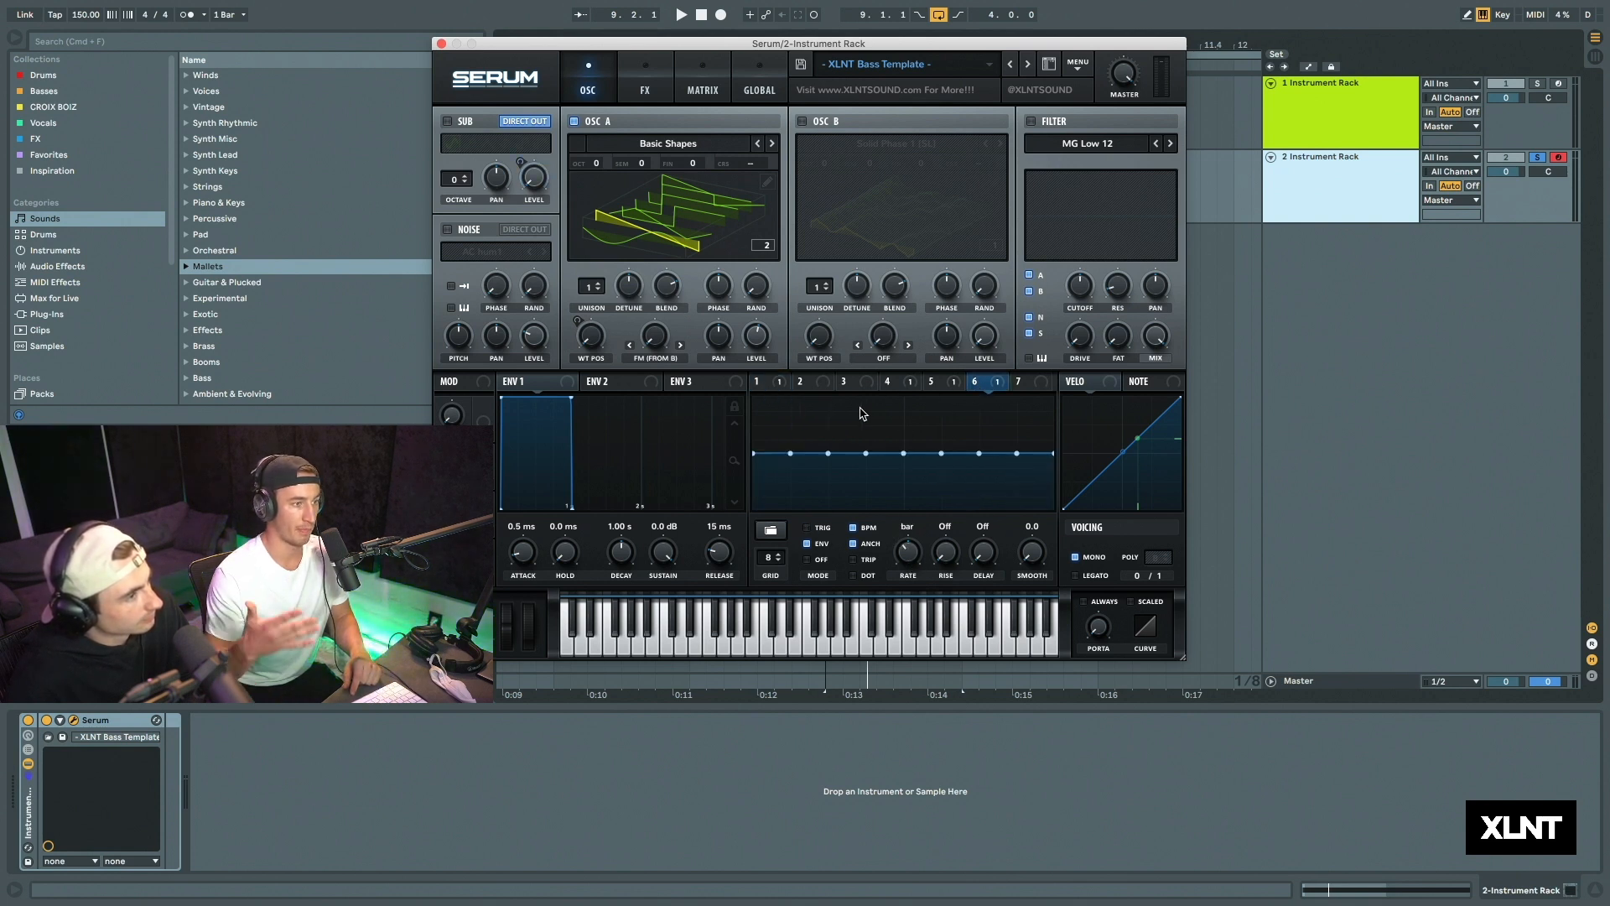
Step: Try raising two grid steps on LFO 6, and flatten them back to the centre line
{"action": "left_click_drag", "start_coordinate": [766, 429], "coordinate": [848, 439]}
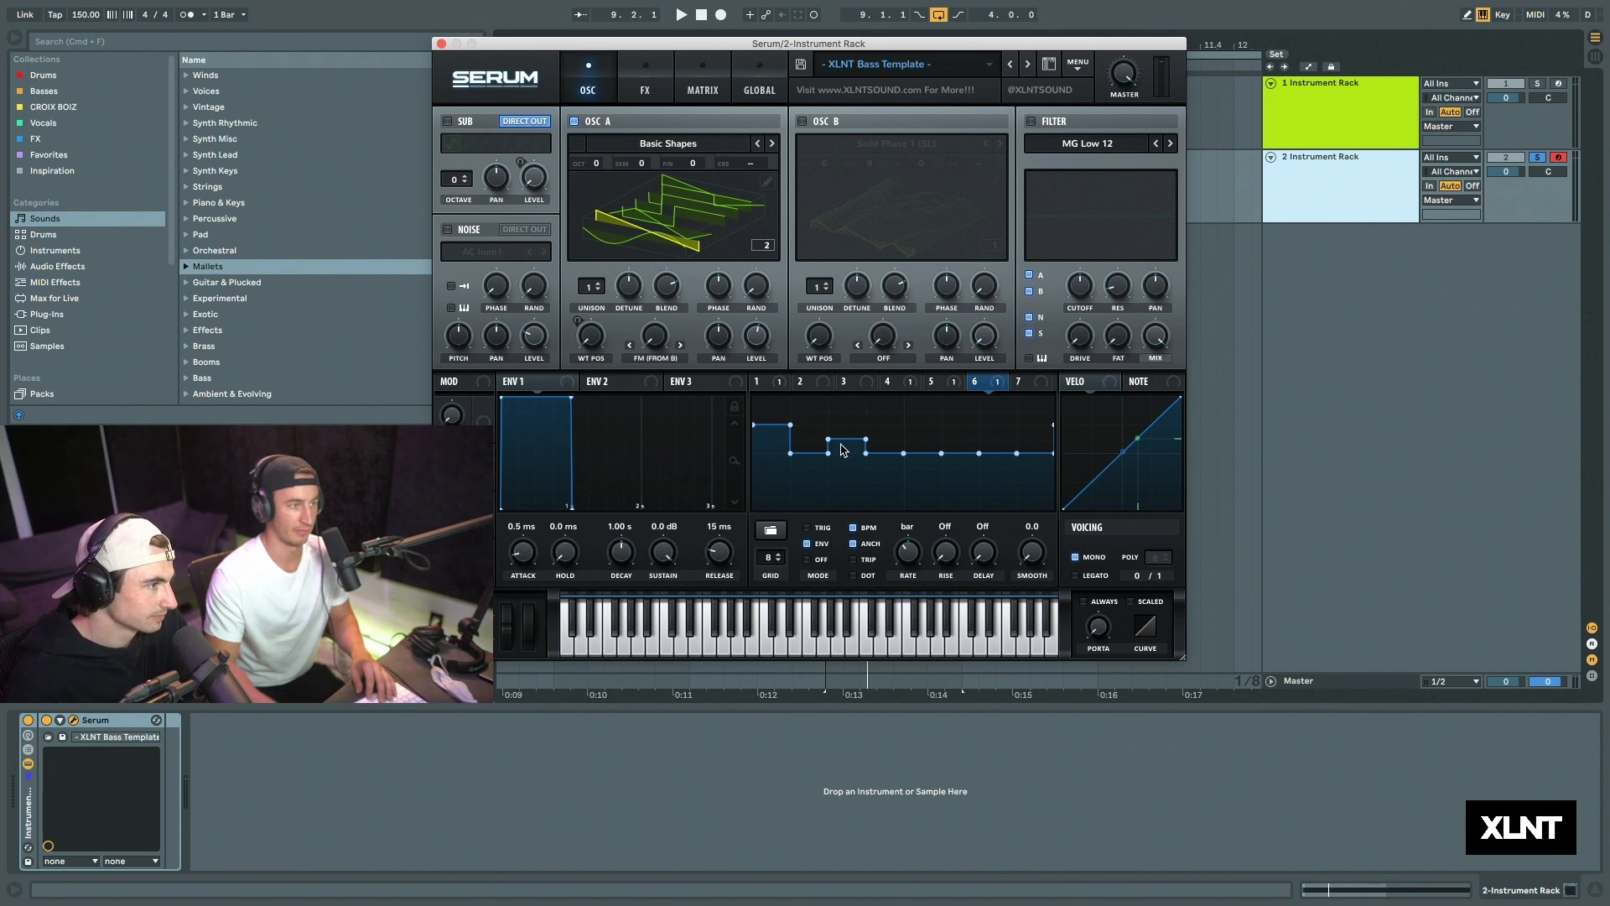
{"action": "left_click", "coordinate": [762, 456], "text": "shift"}
{"action": "left_click", "coordinate": [843, 457], "text": "shift"}
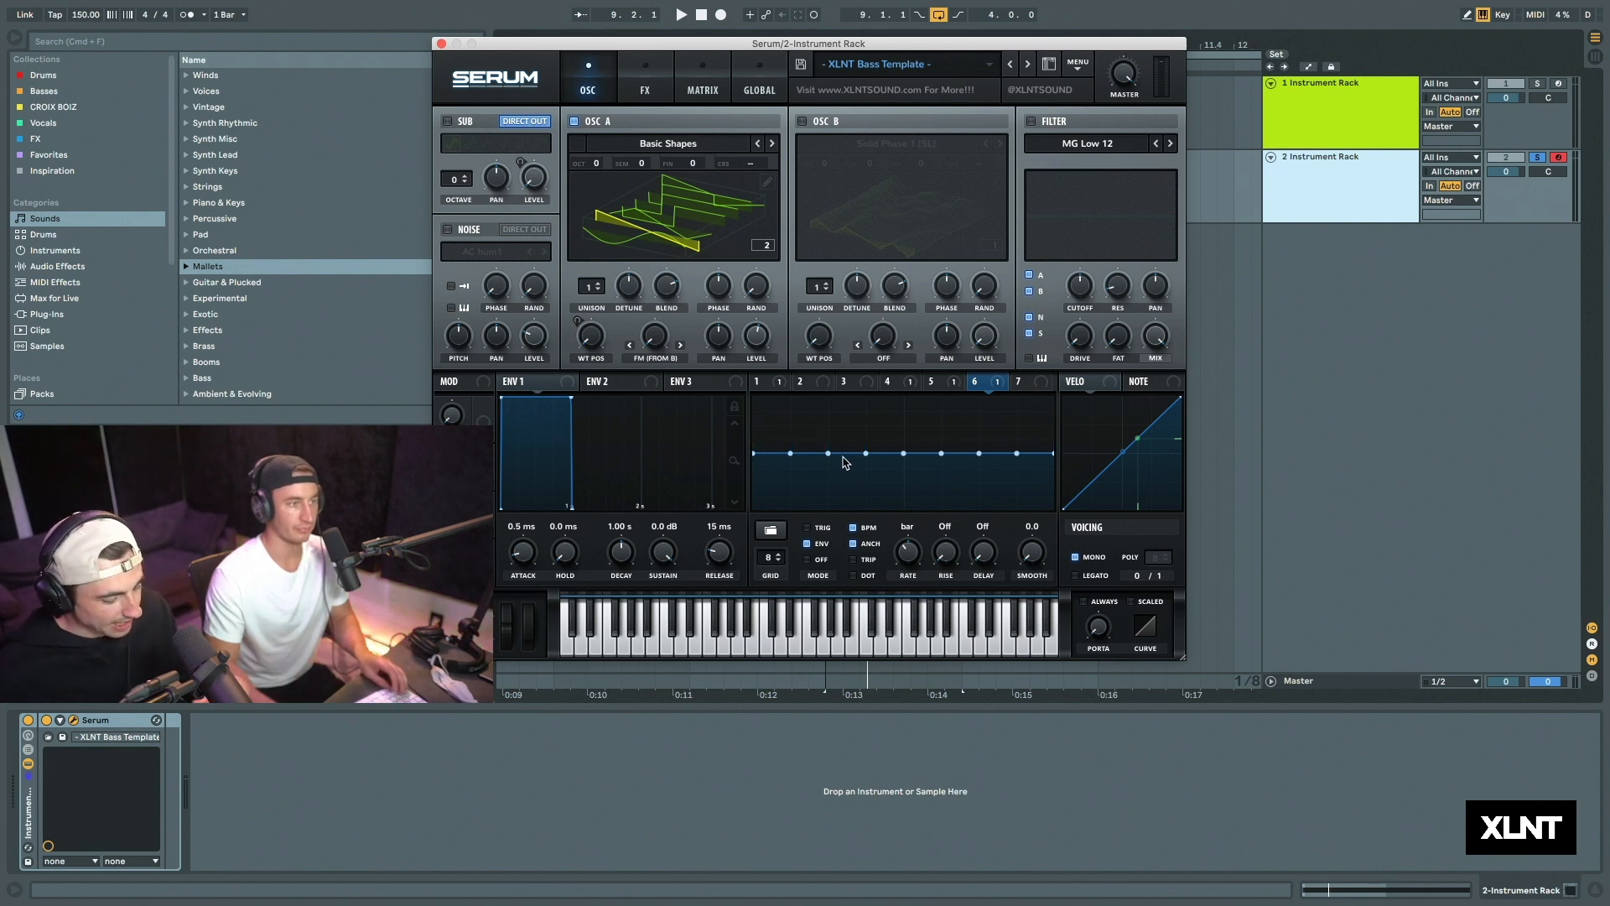
Step: Review LFO 5, LFO 4 and LFO 1 of the bass template again
{"action": "left_click", "coordinate": [959, 385]}
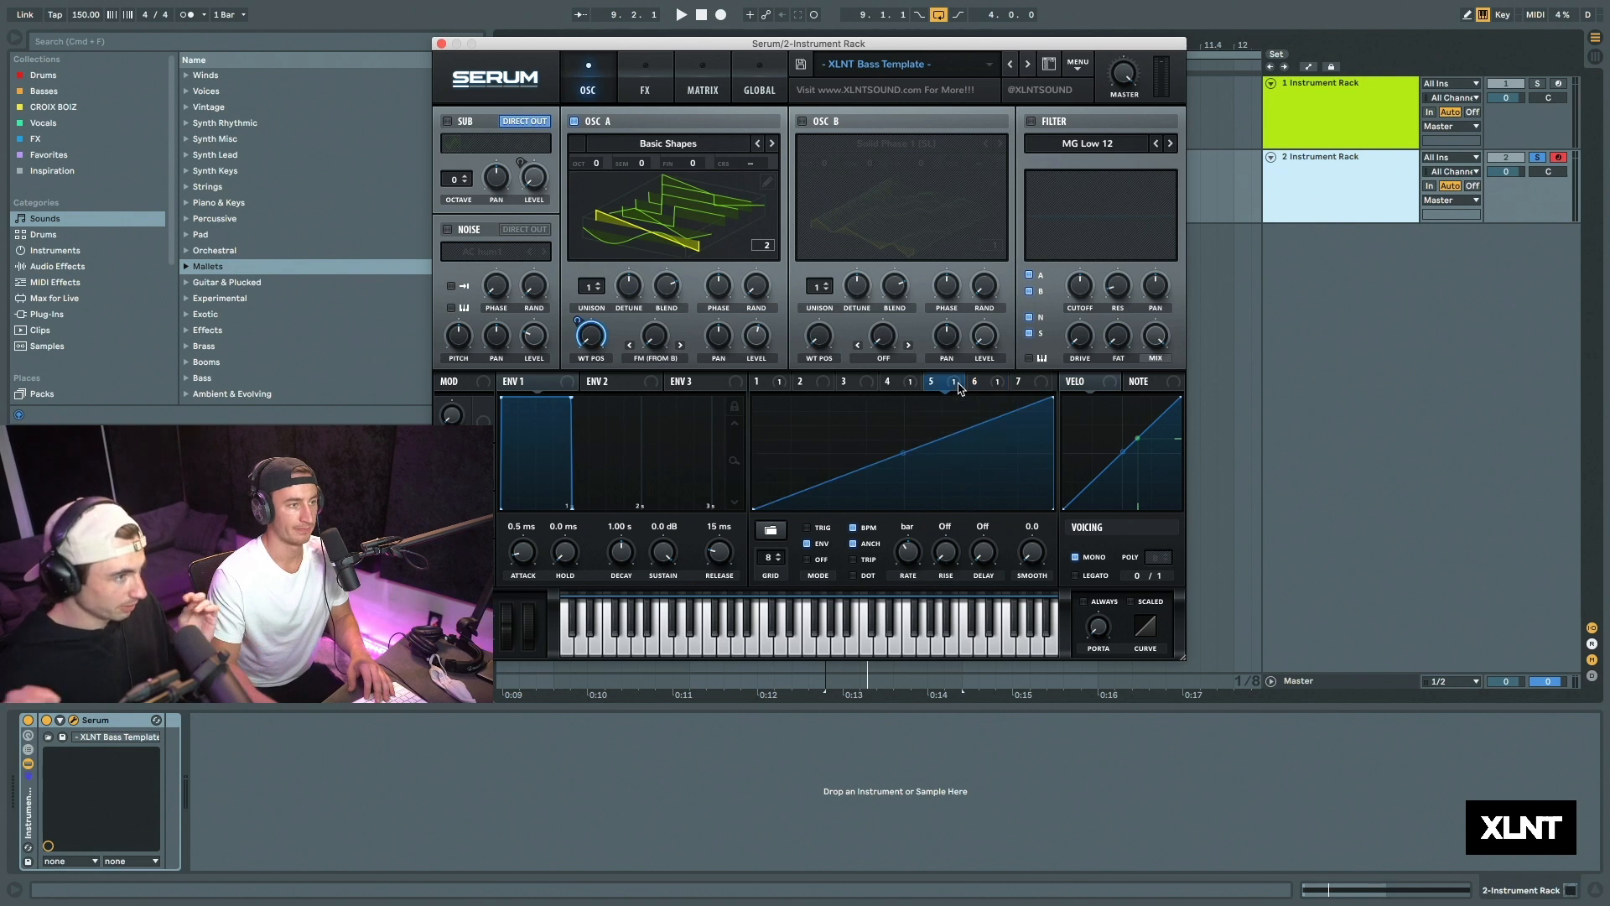
{"action": "left_click", "coordinate": [915, 384]}
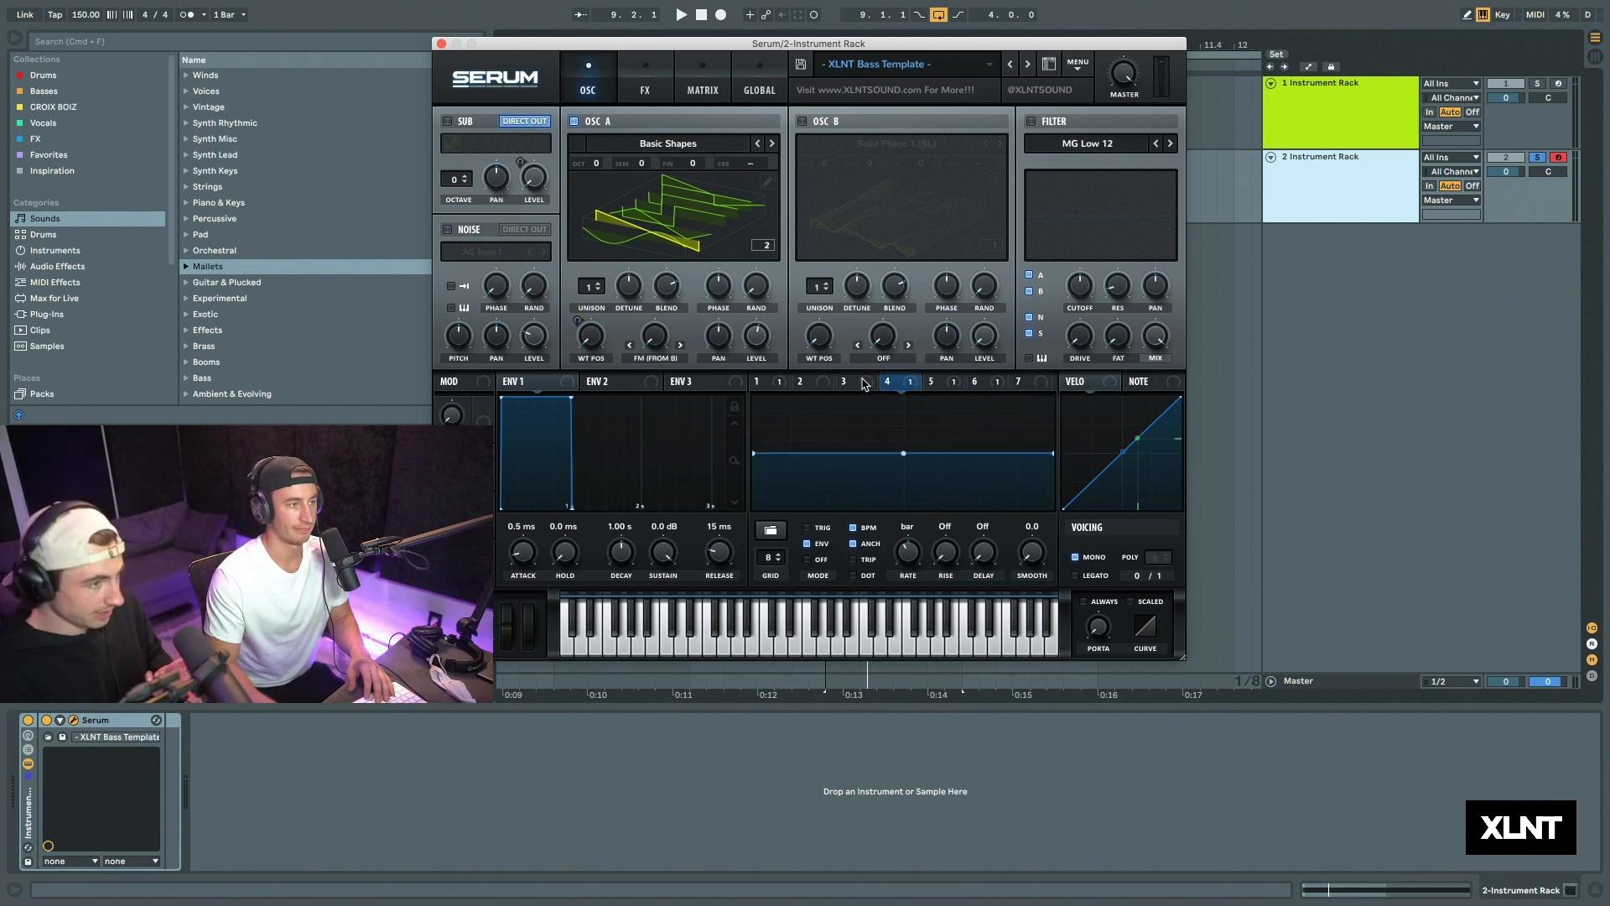
{"action": "left_click", "coordinate": [783, 384]}
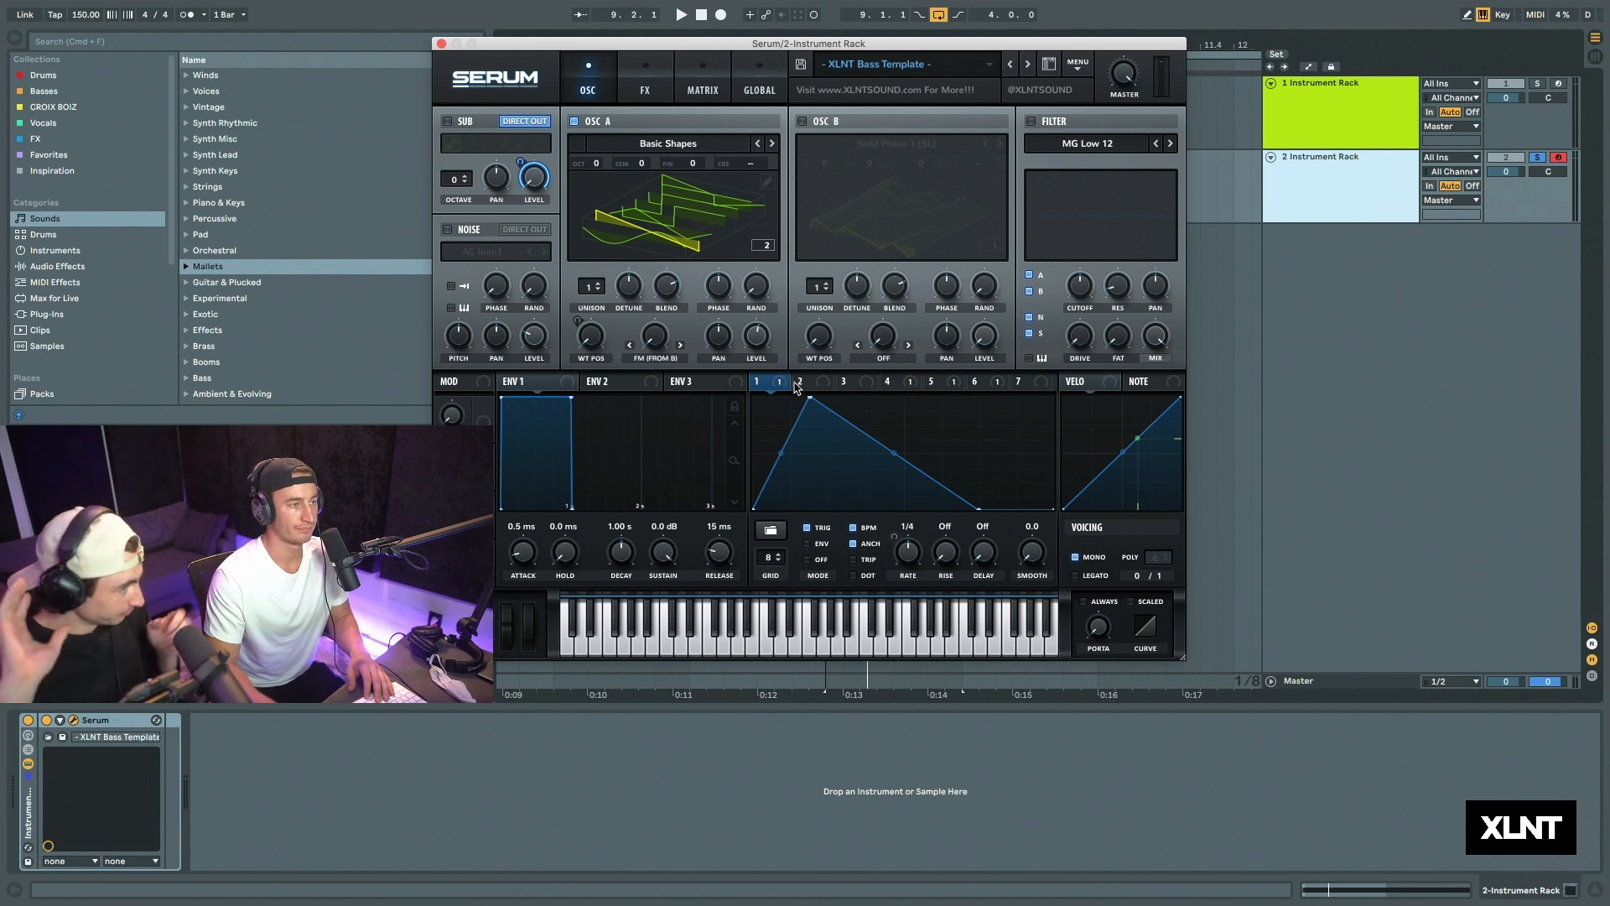
Step: Audition Spectral wavetables on oscillator A during playback, starting with AlienSpectral [SN], and settle on Creeper [SN]
{"action": "left_click", "coordinate": [697, 145]}
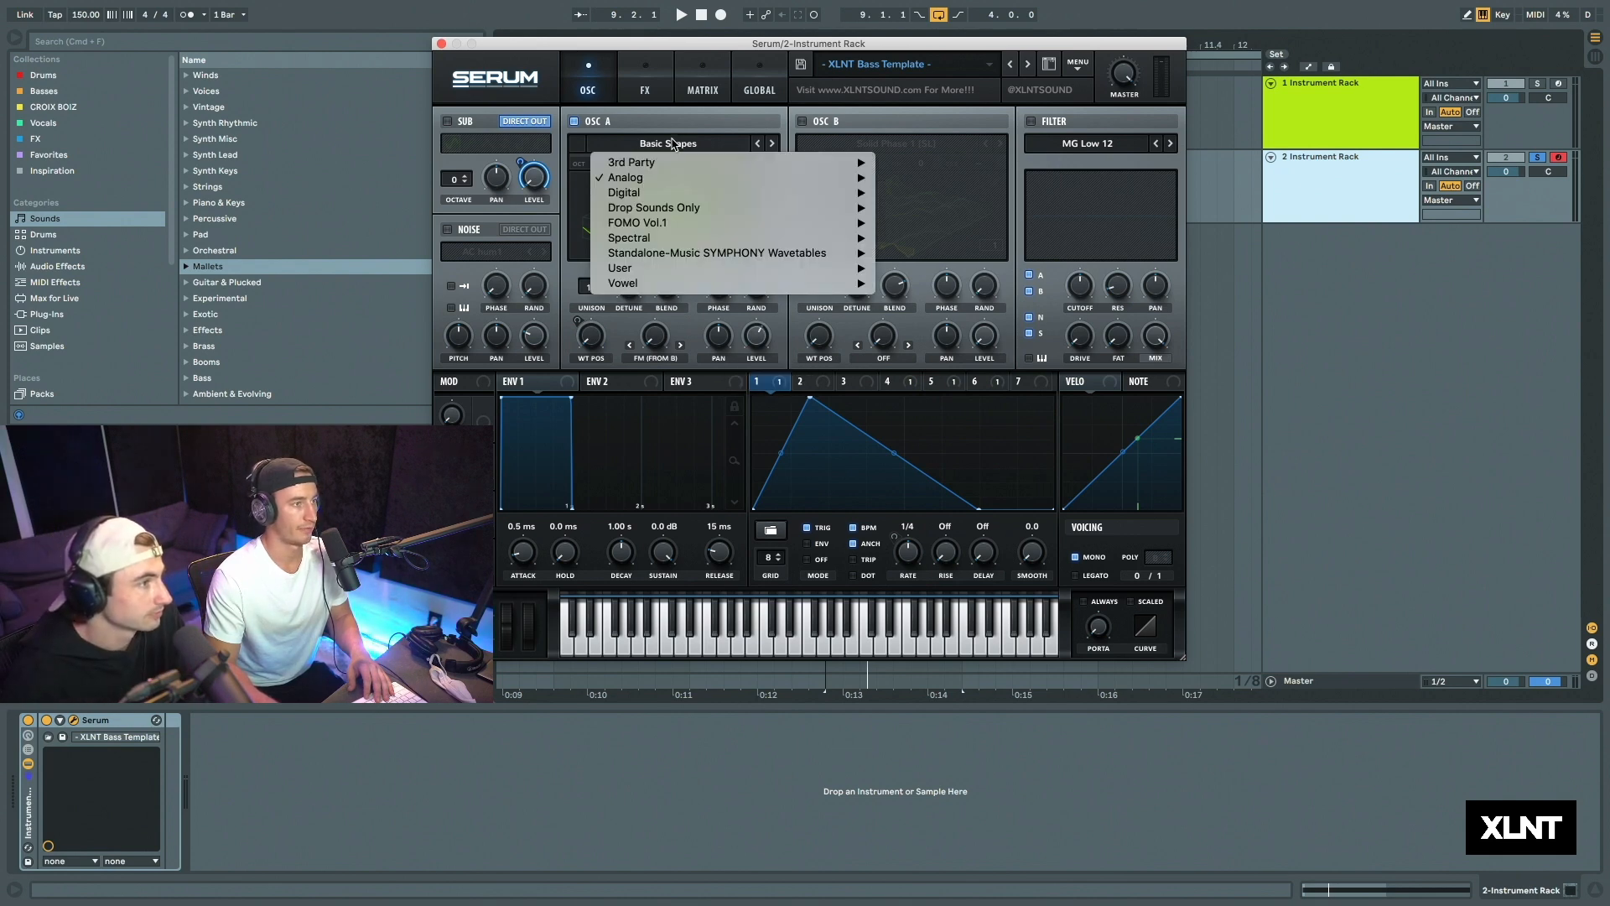
{"action": "mouse_move", "coordinate": [646, 238]}
{"action": "left_click", "coordinate": [931, 235]}
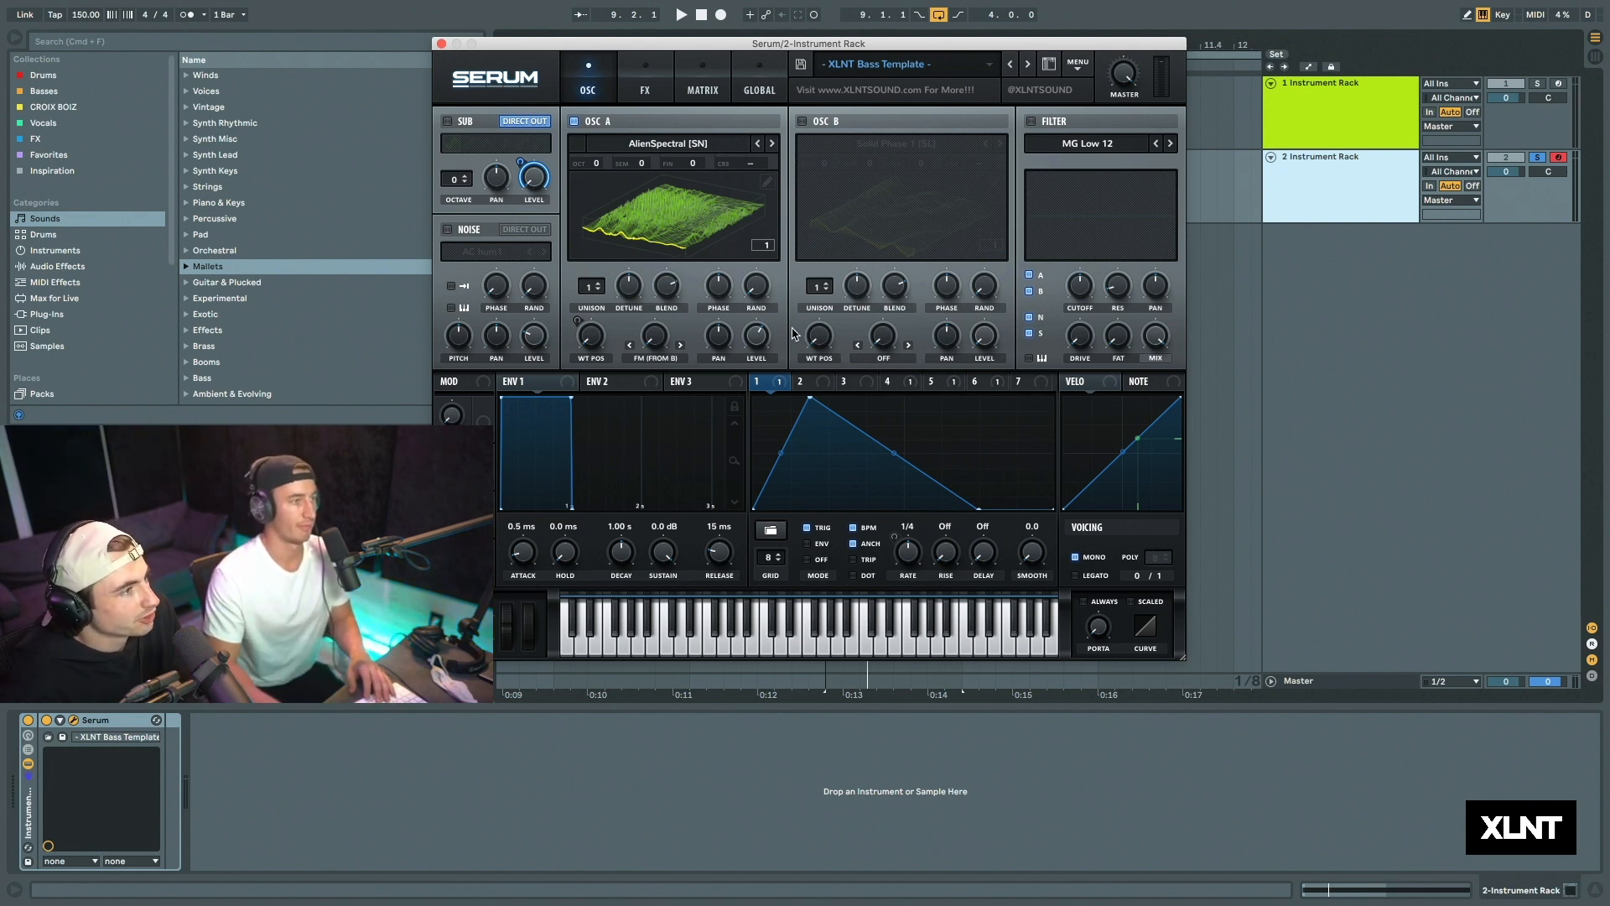
{"action": "key", "text": "space"}
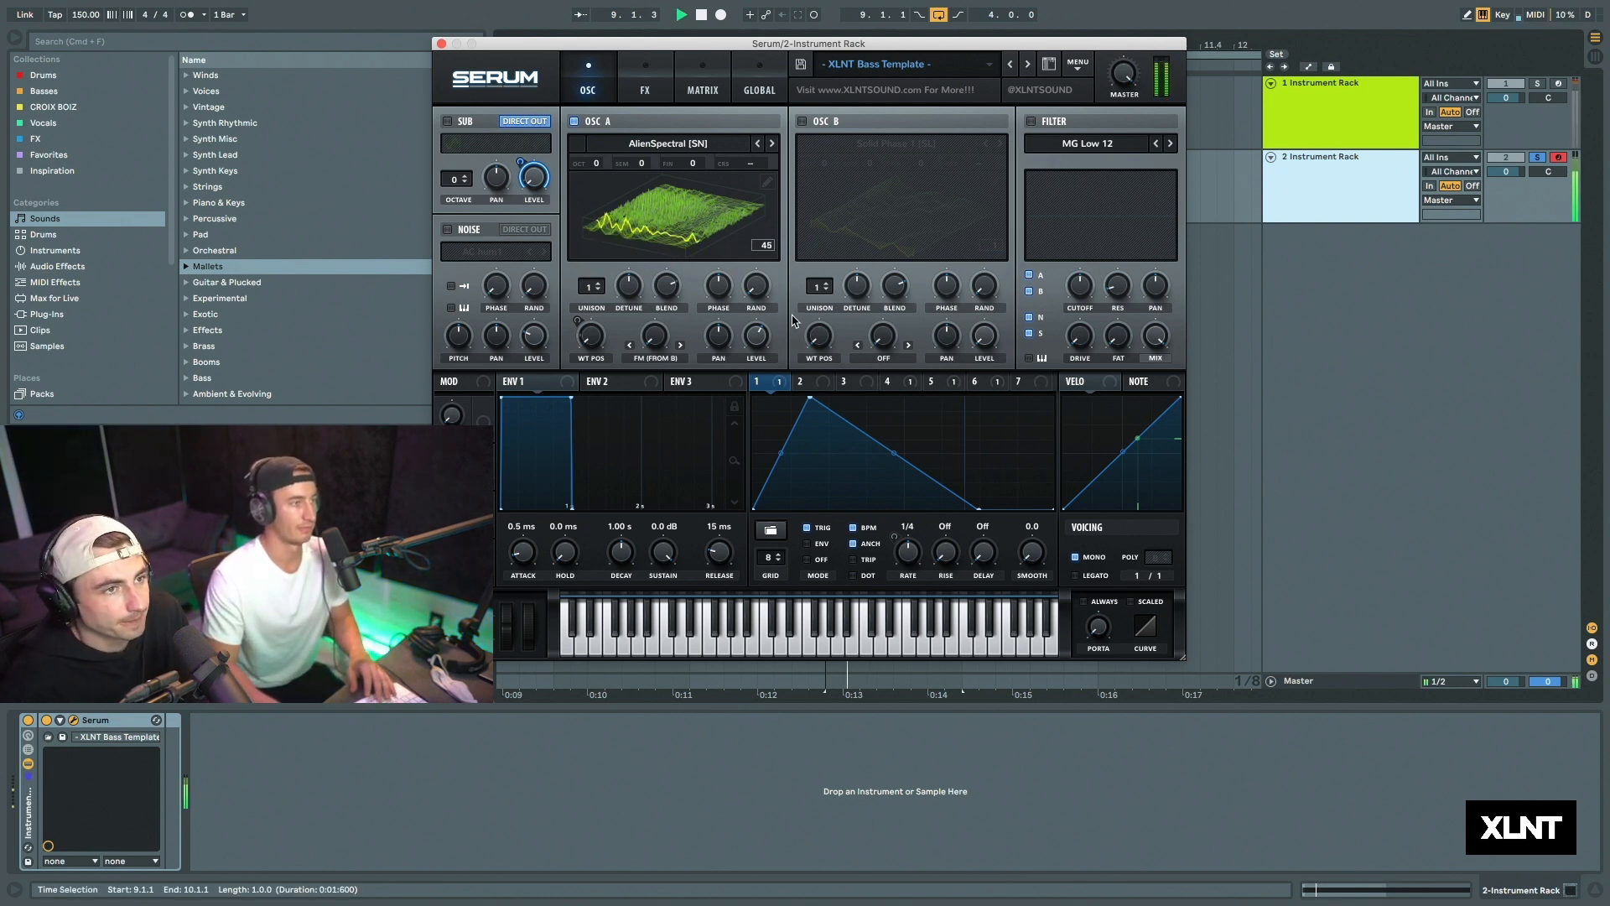
{"action": "left_click", "coordinate": [773, 144]}
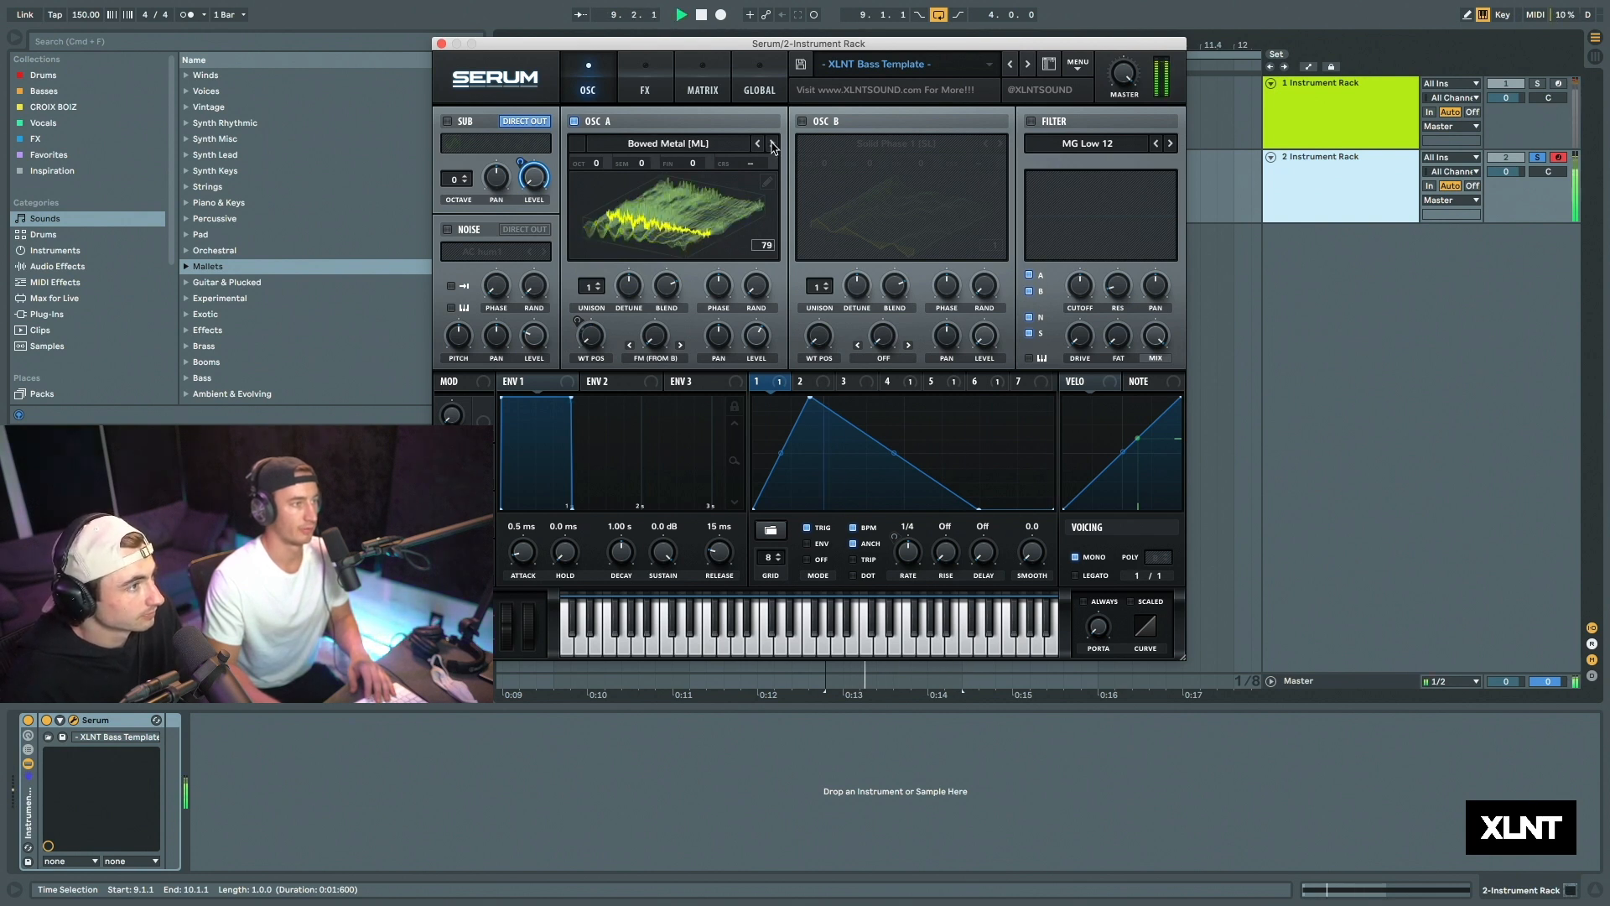
{"action": "left_click", "coordinate": [772, 144]}
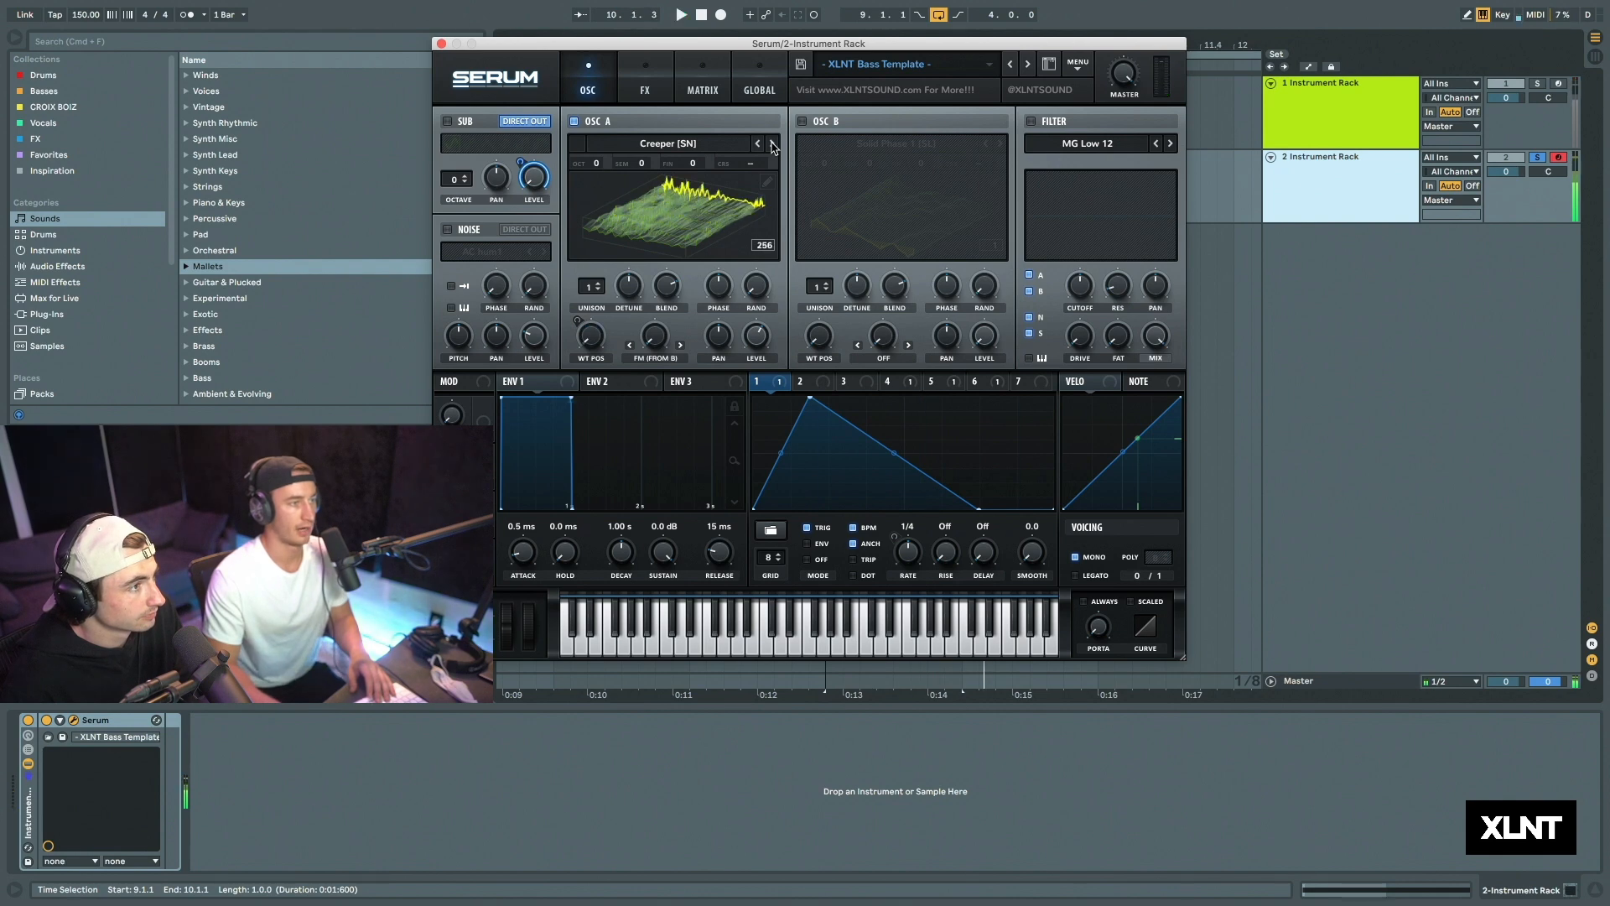
Step: Enable oscillator B and load the Basic Shapes wavetable with its position at frame 2
{"action": "left_click", "coordinate": [802, 121]}
{"action": "left_click", "coordinate": [914, 145]}
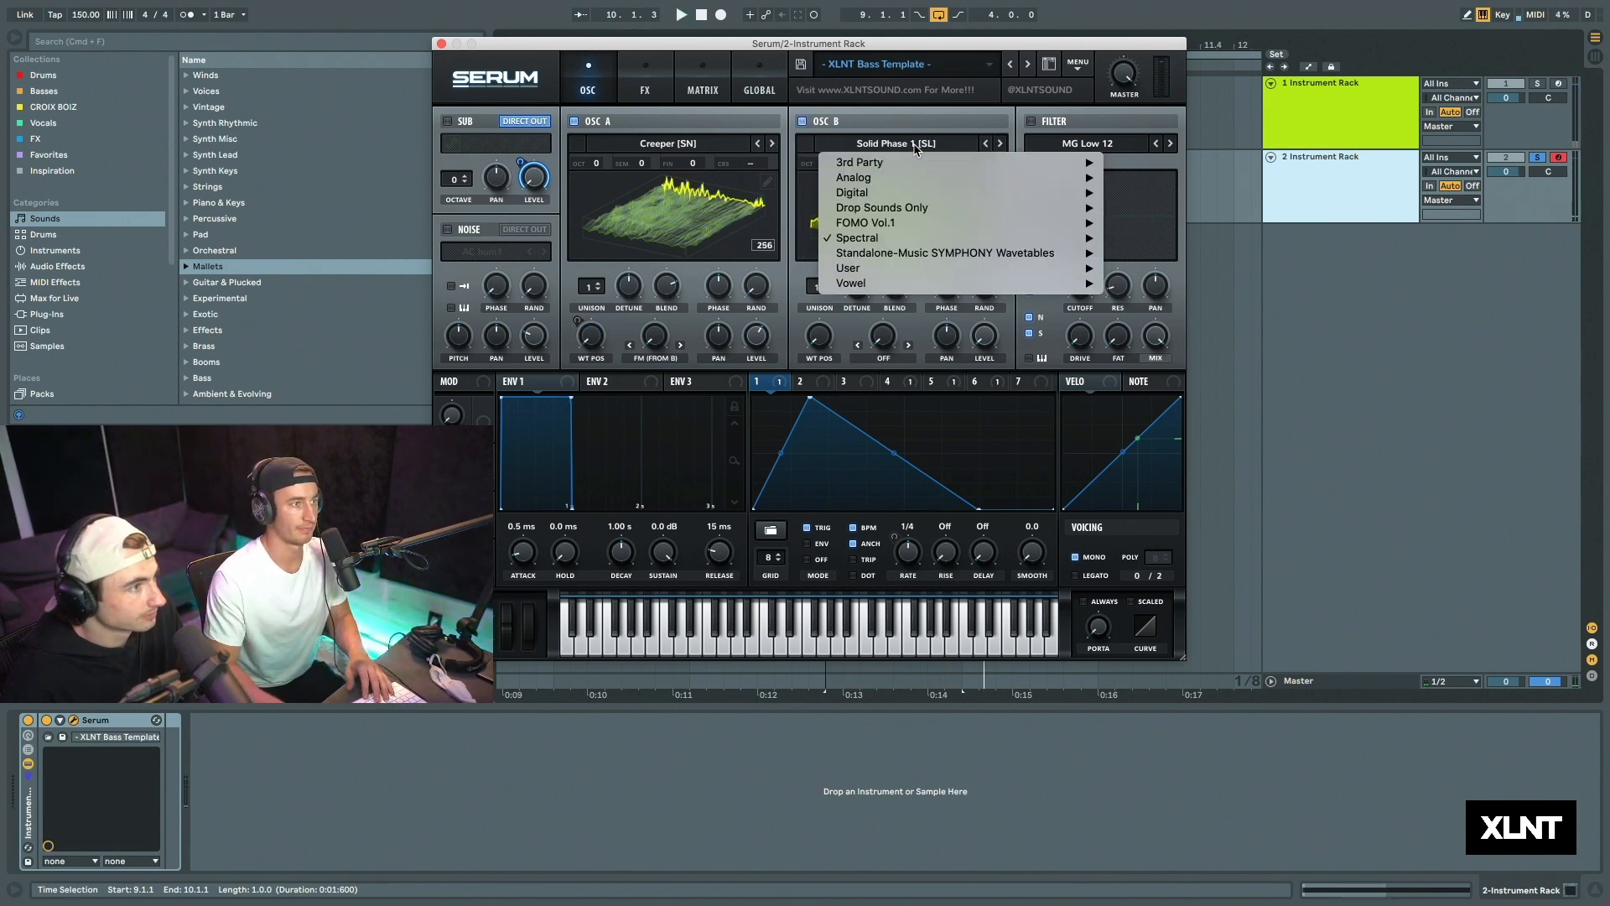
{"action": "left_click", "coordinate": [1142, 255]}
{"action": "left_click_drag", "start_coordinate": [820, 344], "coordinate": [832, 315]}
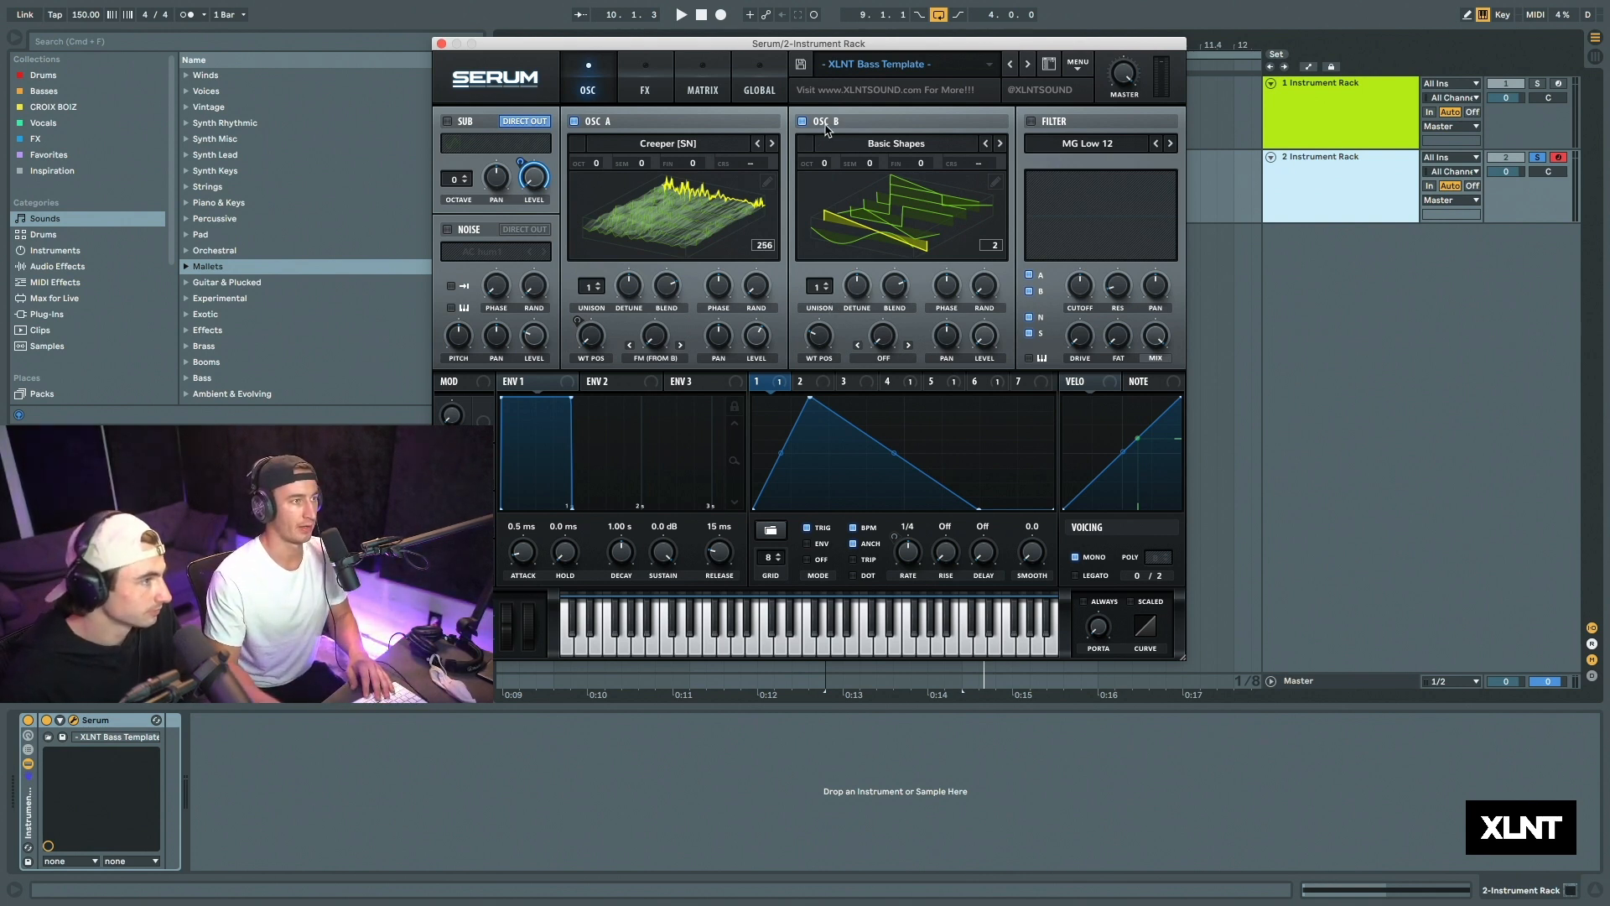
Step: Assign LFO 1 to oscillator A's level, set its FM (From B) warp to 50%, and play the clip
{"action": "left_click_drag", "start_coordinate": [759, 382], "coordinate": [756, 335]}
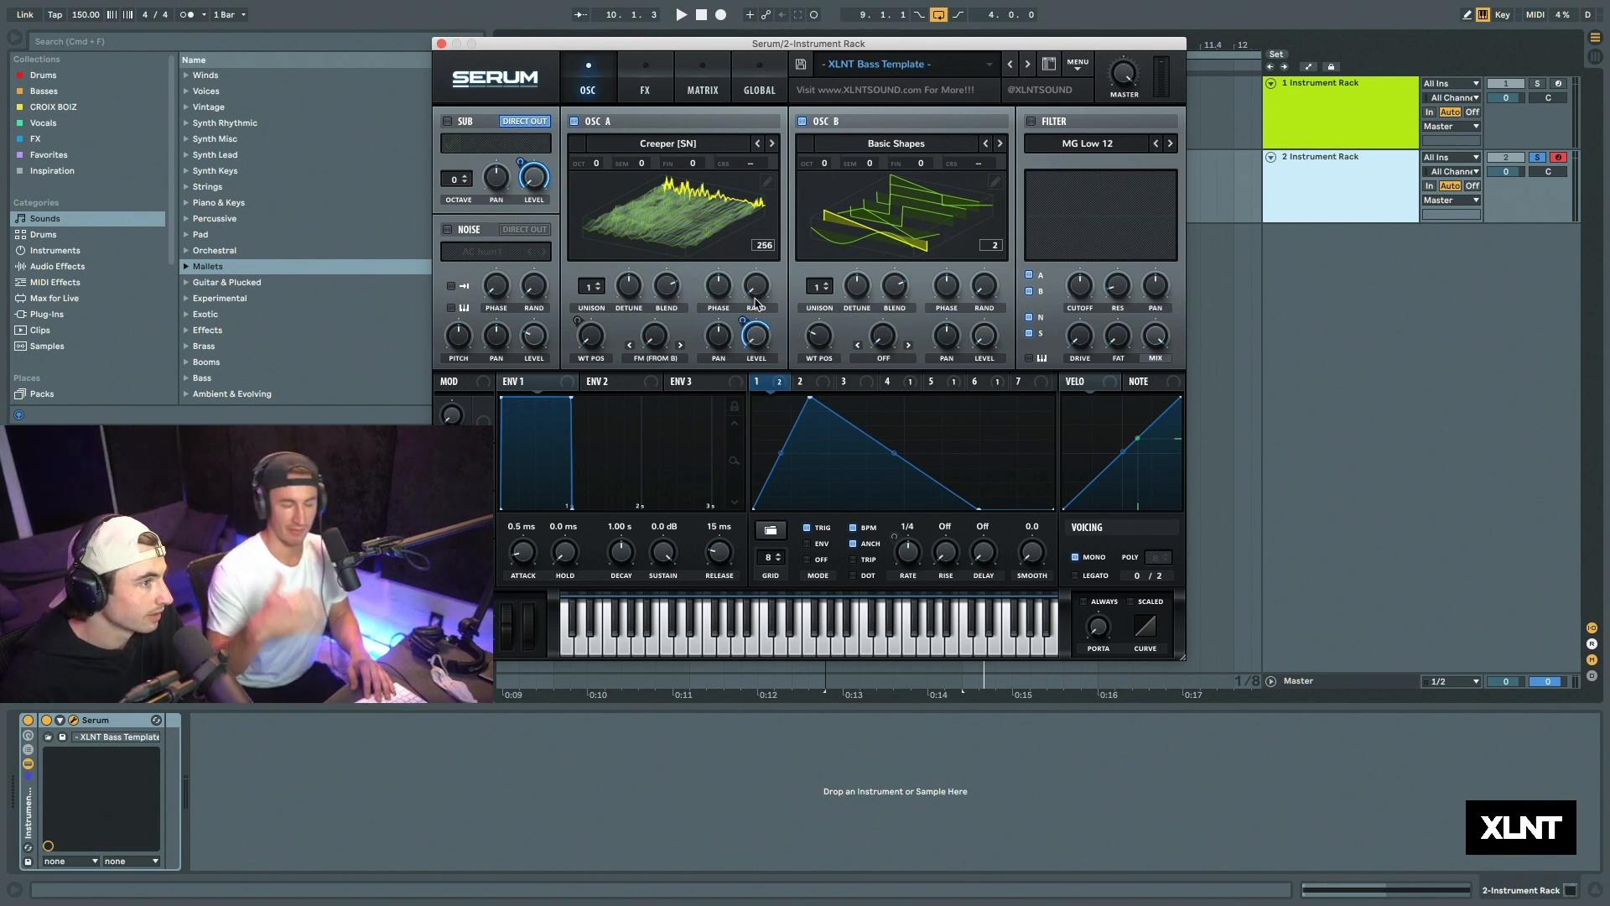
{"action": "left_click_drag", "start_coordinate": [664, 336], "coordinate": [673, 263]}
{"action": "key", "text": "space"}
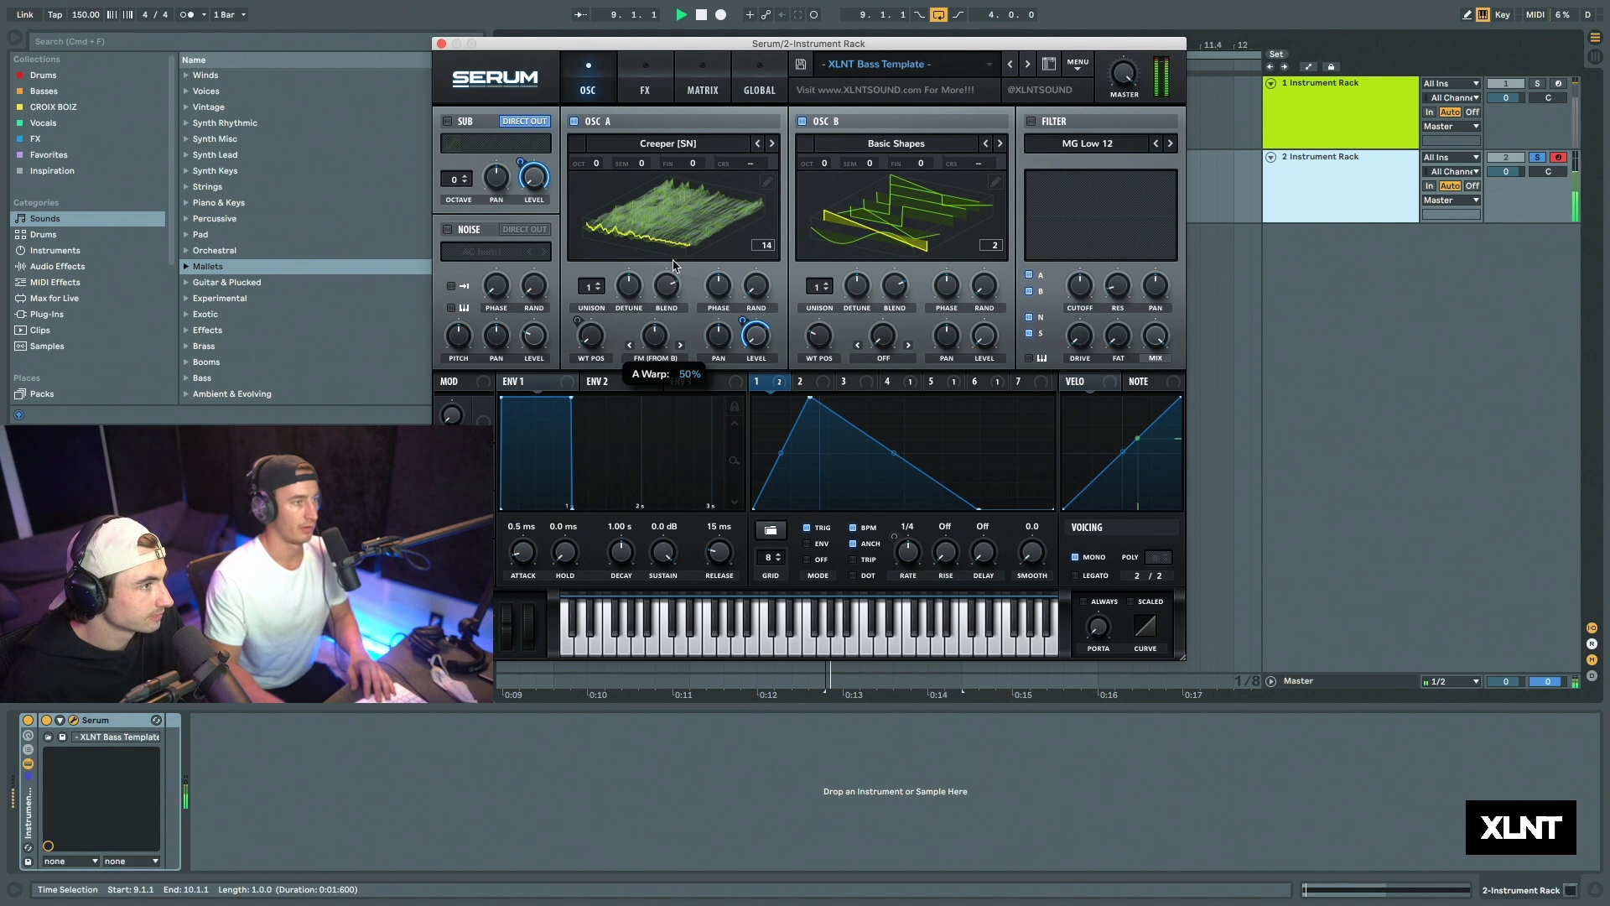
Step: Raise oscillator B to octave +3 and turn off BPM sync for LFO 1
{"action": "left_click_drag", "start_coordinate": [824, 164], "coordinate": [836, 92]}
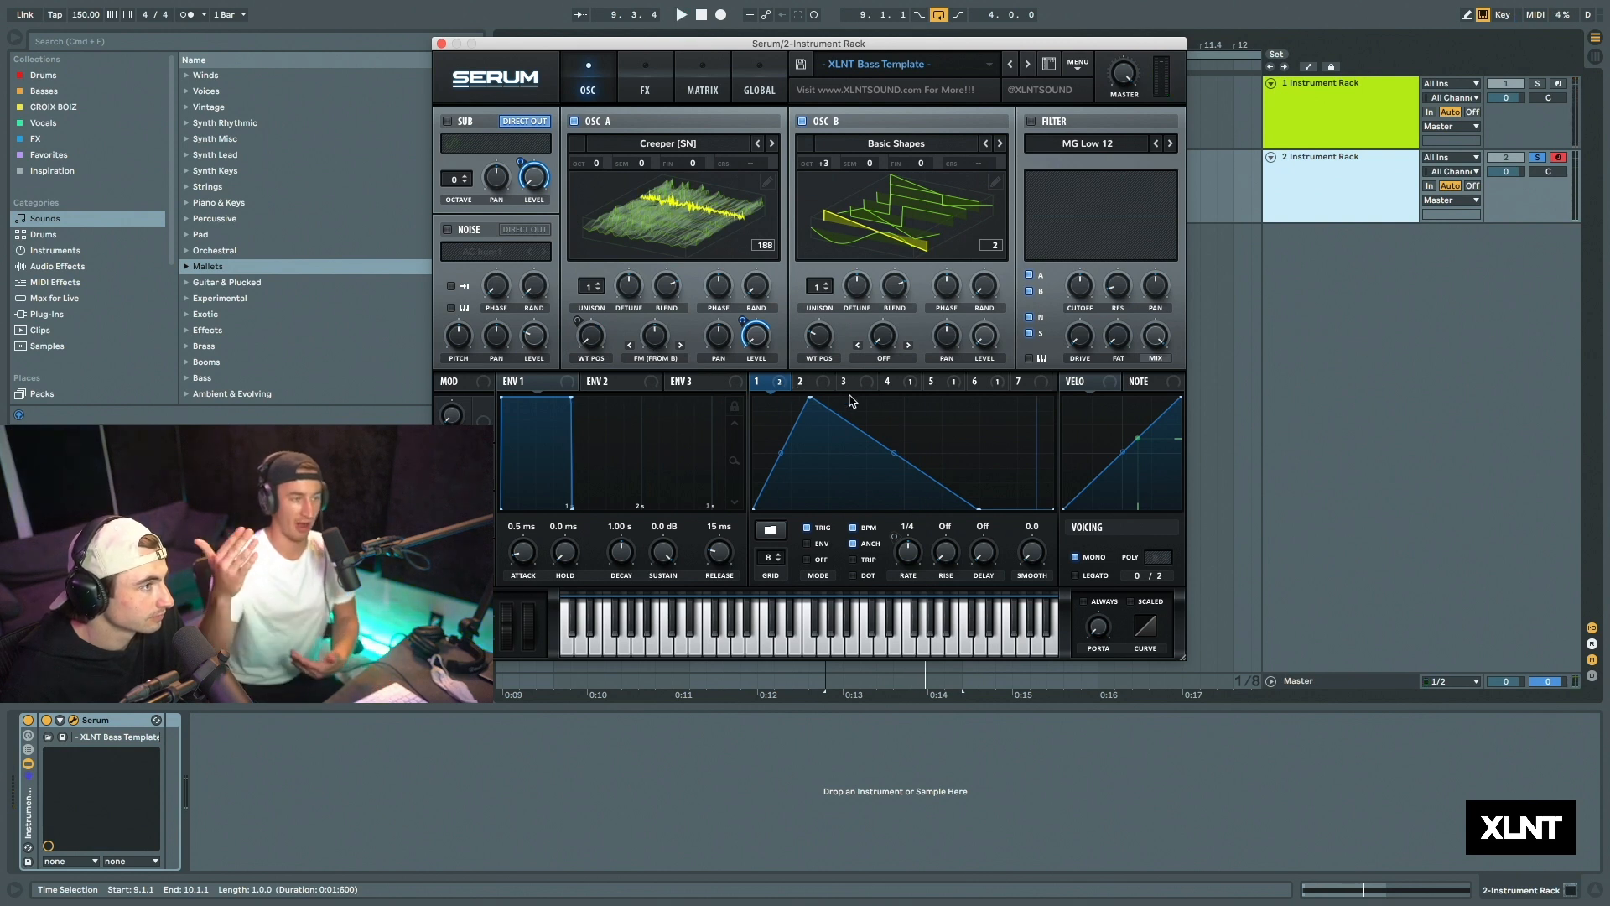
{"action": "left_click", "coordinate": [852, 528]}
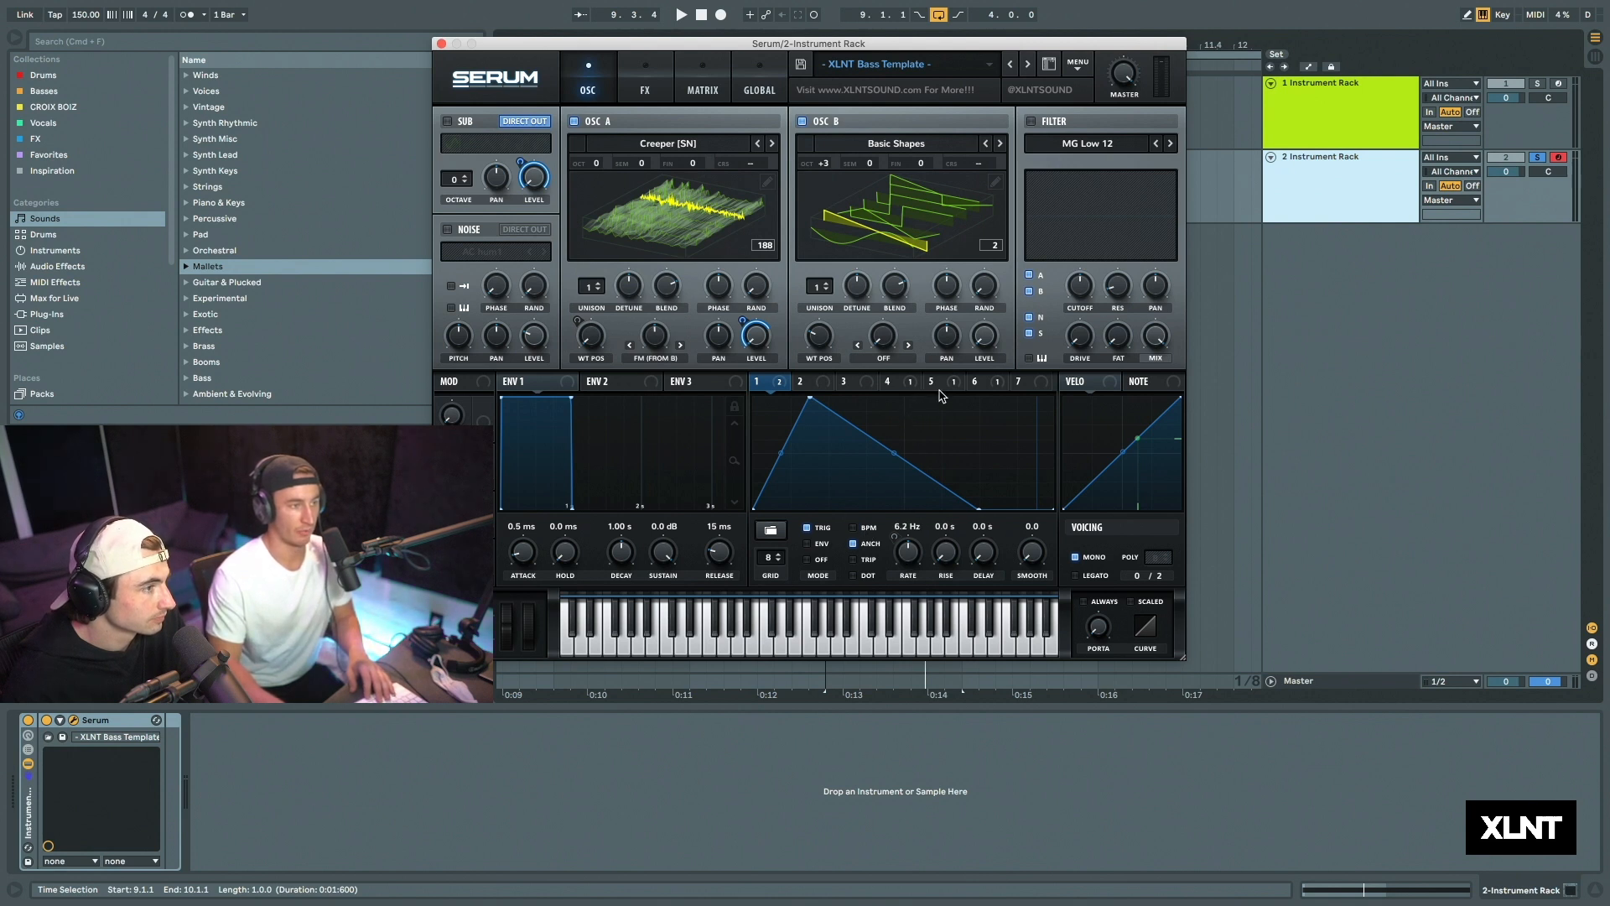
Step: Reshape LFO 6 into a straight descent from maximum to the centre line by mid-cycle, removing intermediate points, and play it
{"action": "left_click", "coordinate": [986, 384]}
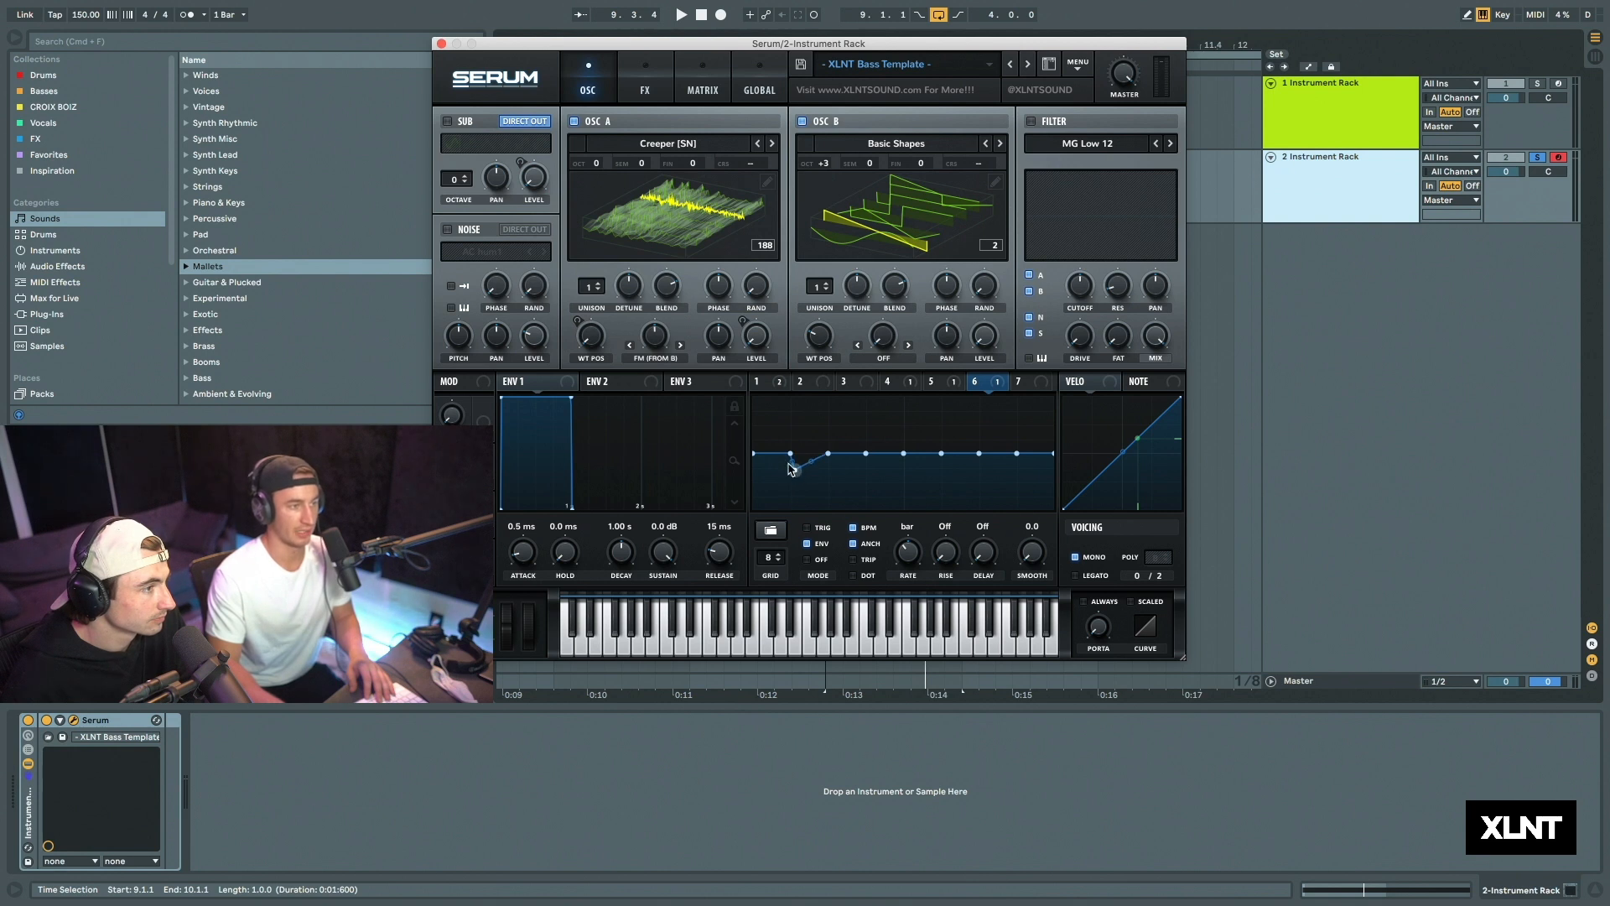
{"action": "left_click_drag", "start_coordinate": [754, 453], "coordinate": [729, 385]}
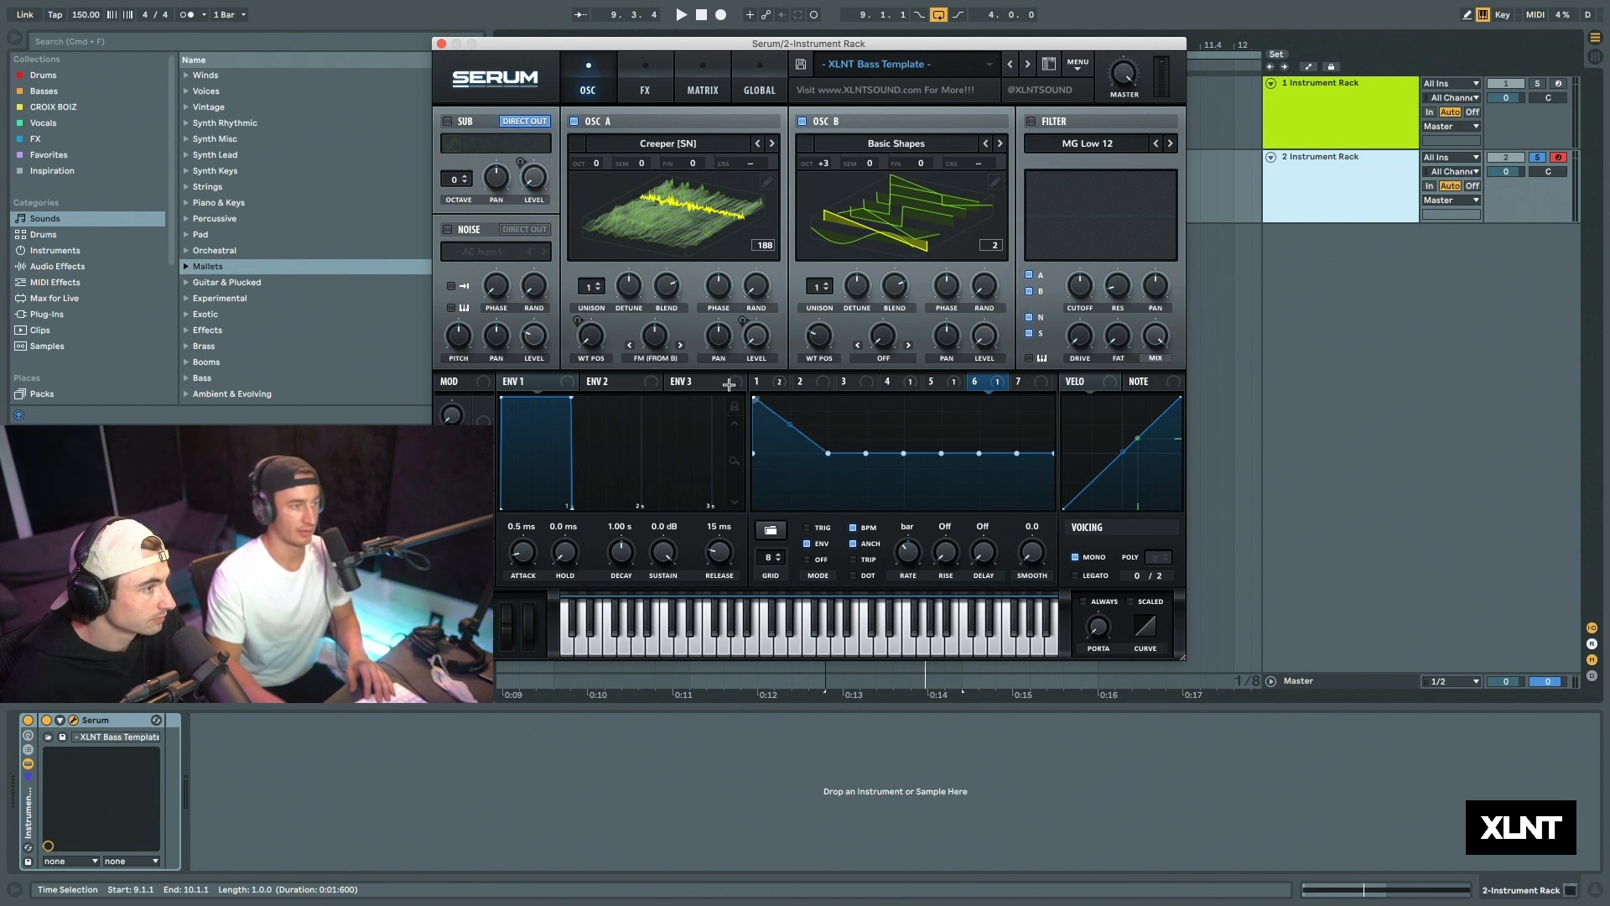
{"action": "double_click", "coordinate": [831, 454]}
{"action": "double_click", "coordinate": [867, 454]}
{"action": "key", "text": "space"}
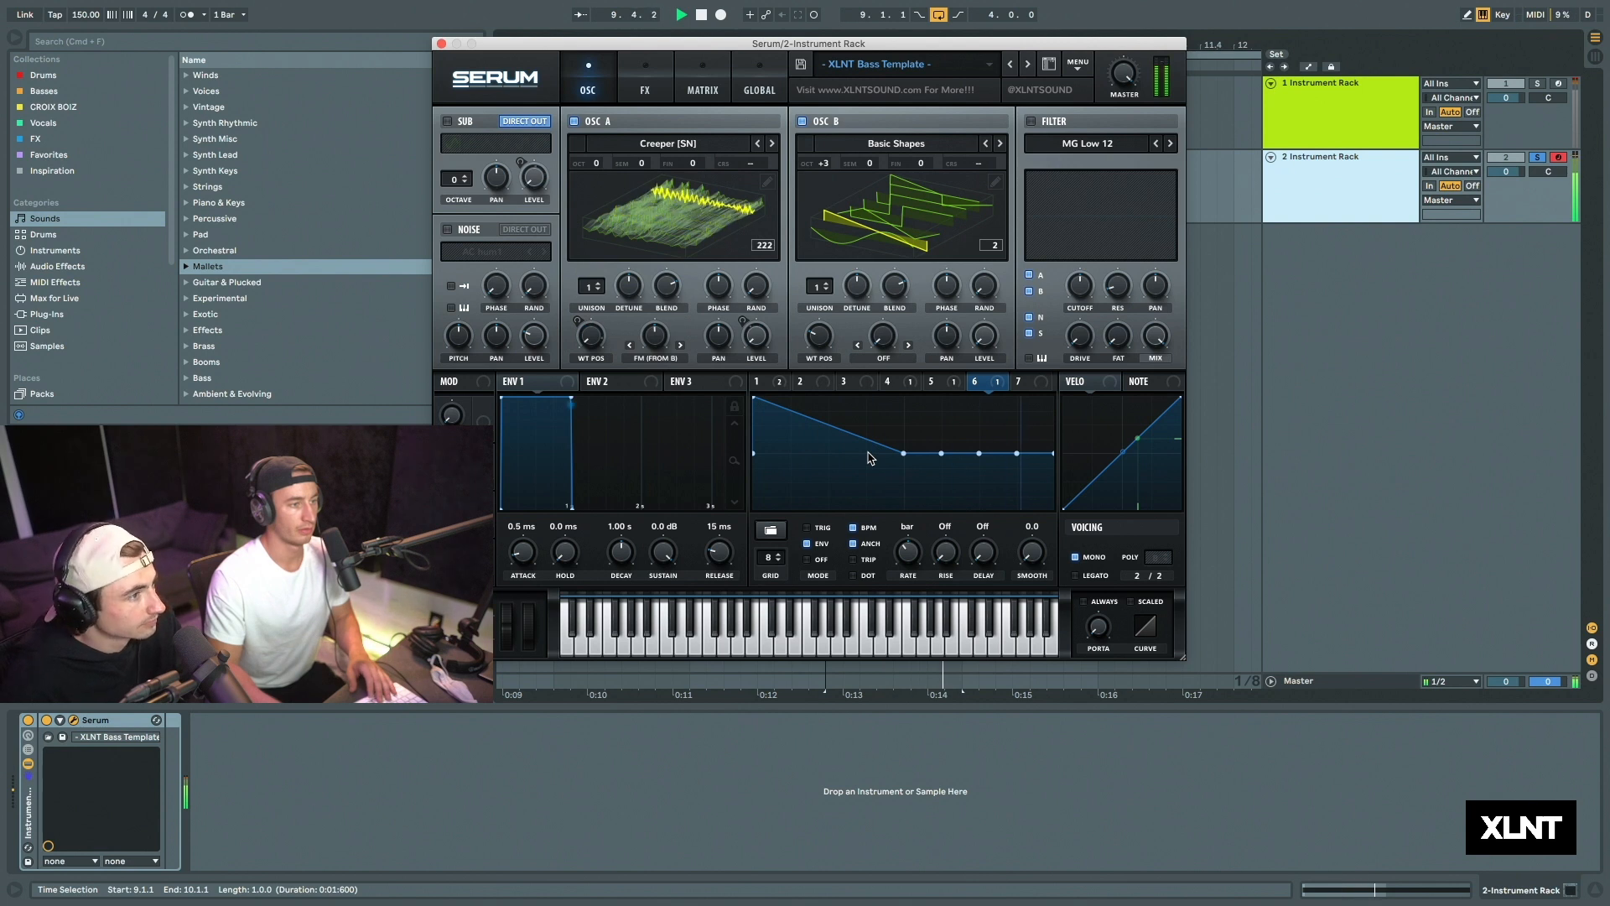
Step: Enable the sub oscillator, check LFOs 2 and 5 and LFO 1's destinations, and play the clip
{"action": "key", "text": "space"}
{"action": "left_click", "coordinate": [779, 388]}
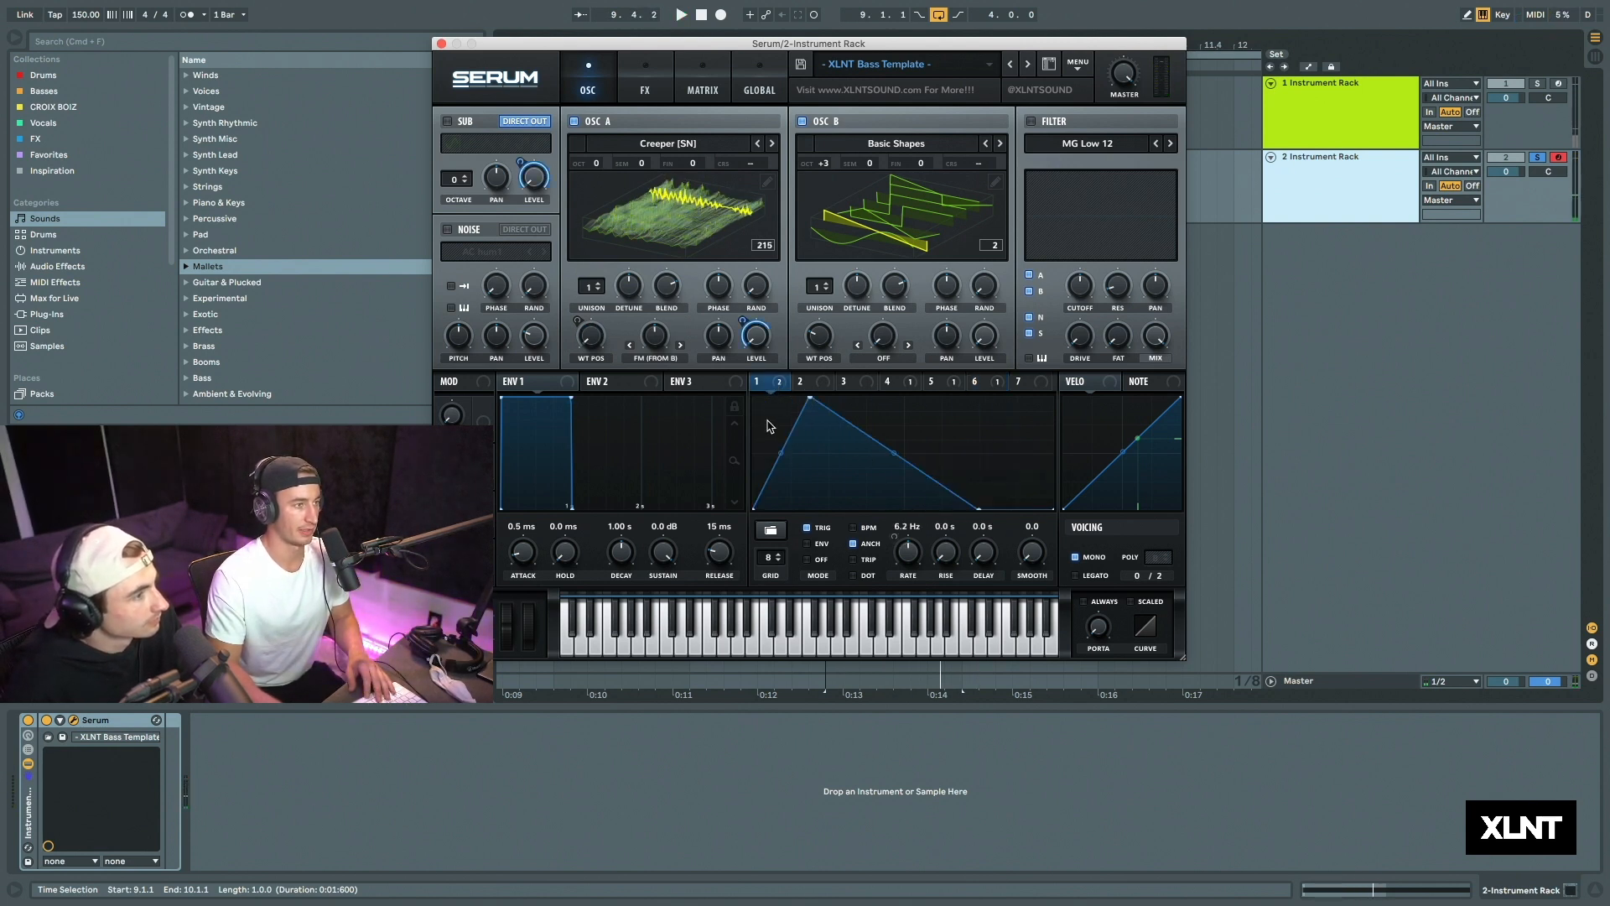
{"action": "left_click", "coordinate": [471, 124]}
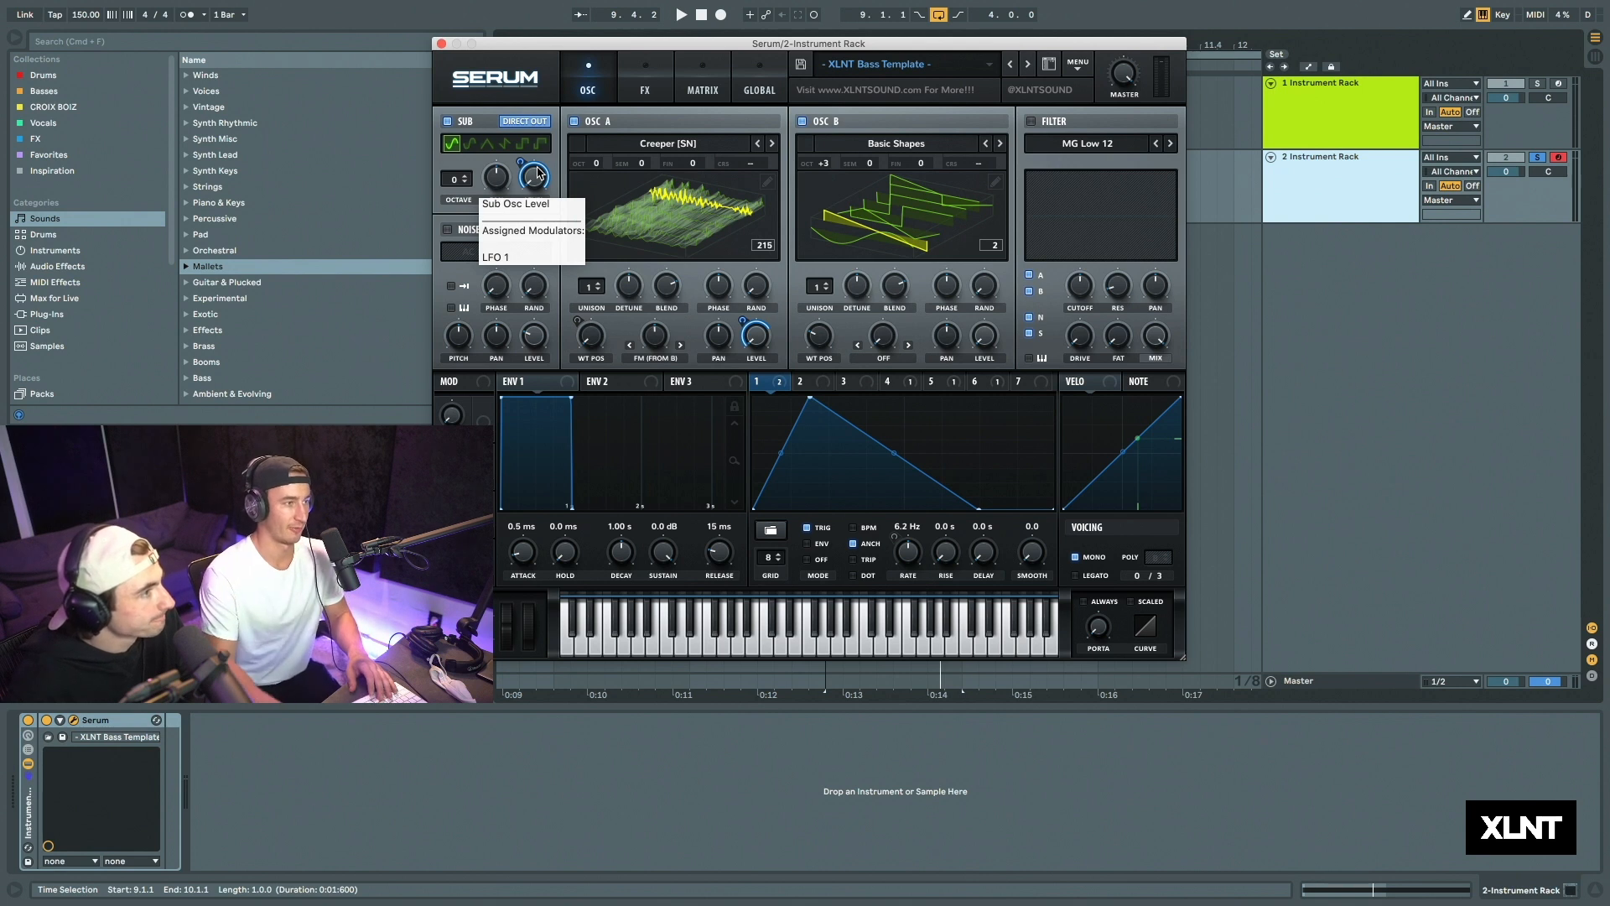
{"action": "left_click", "coordinate": [799, 383]}
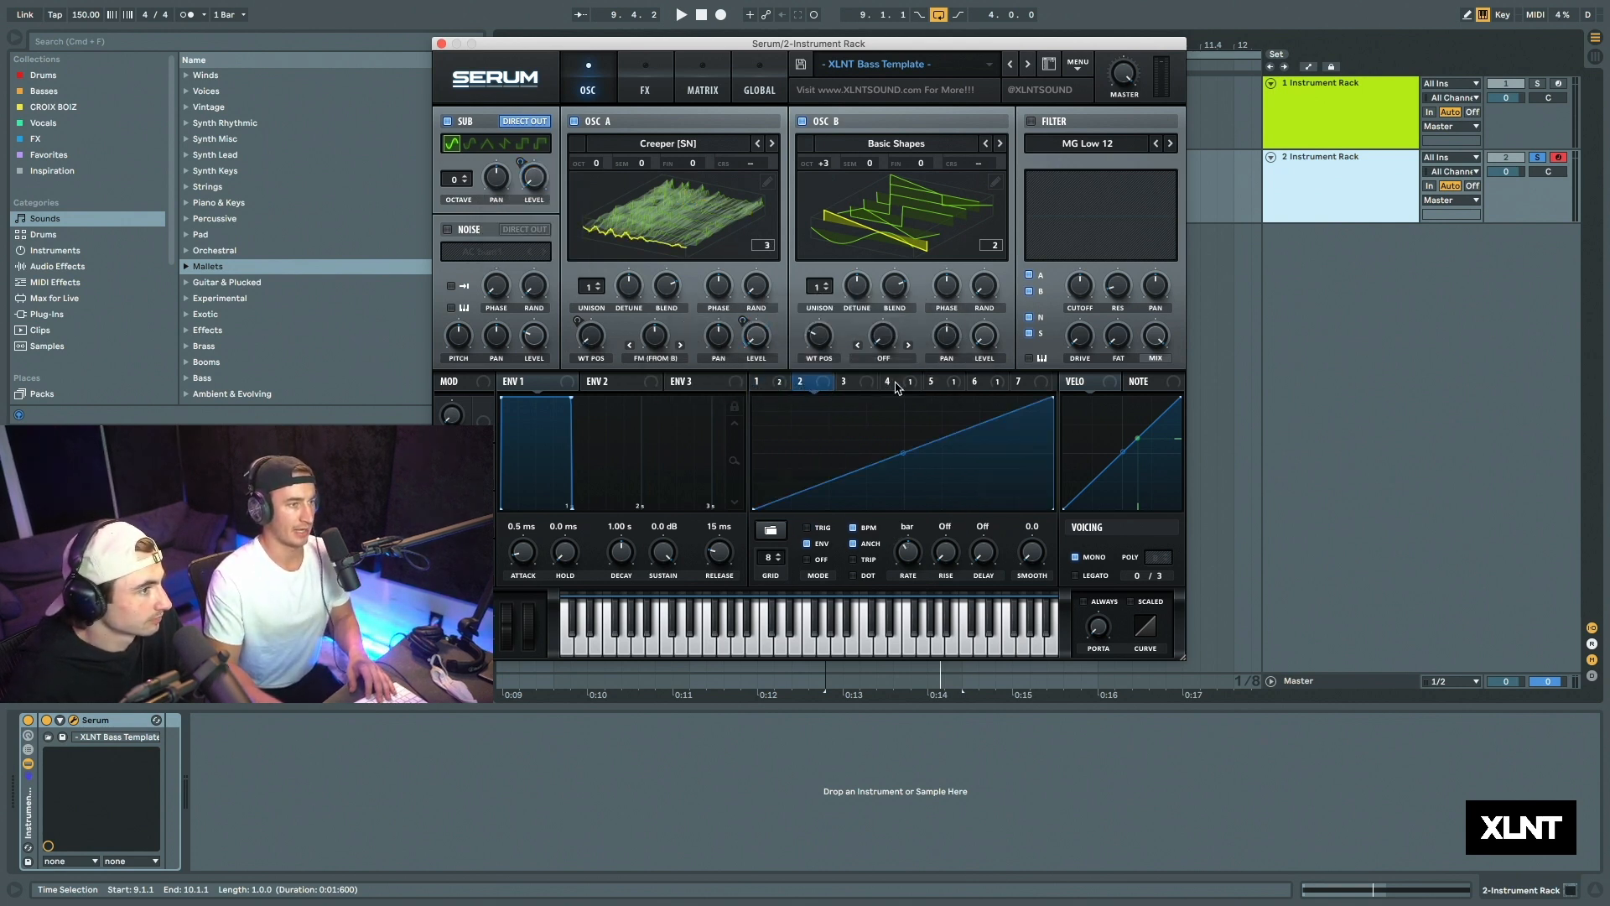
{"action": "left_click", "coordinate": [946, 385]}
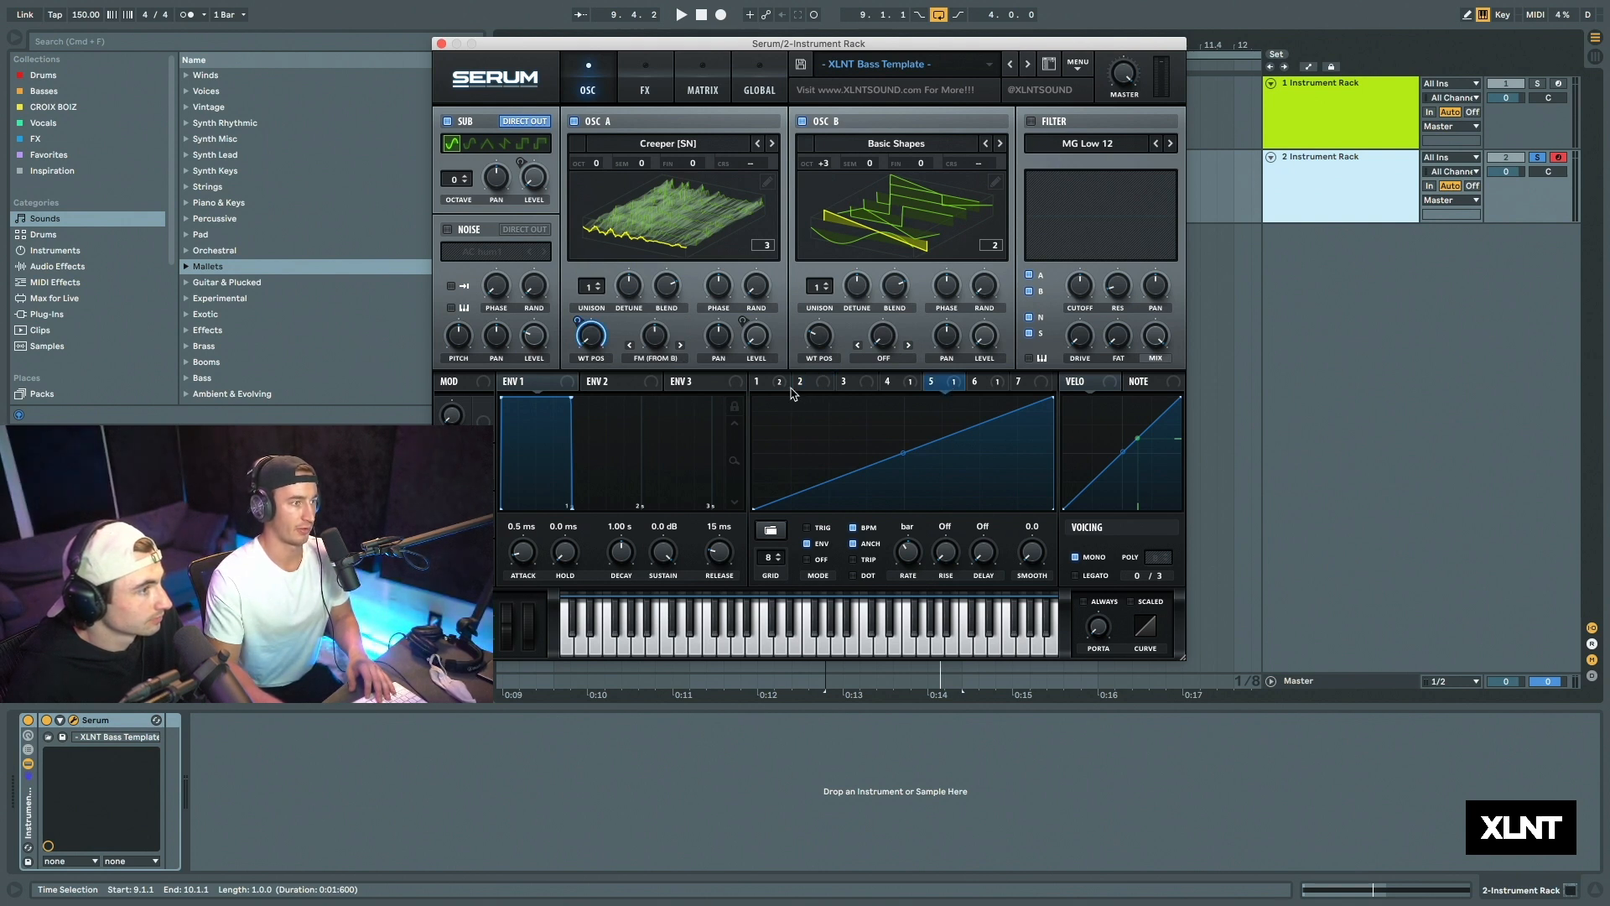
{"action": "mouse_move", "coordinate": [787, 391]}
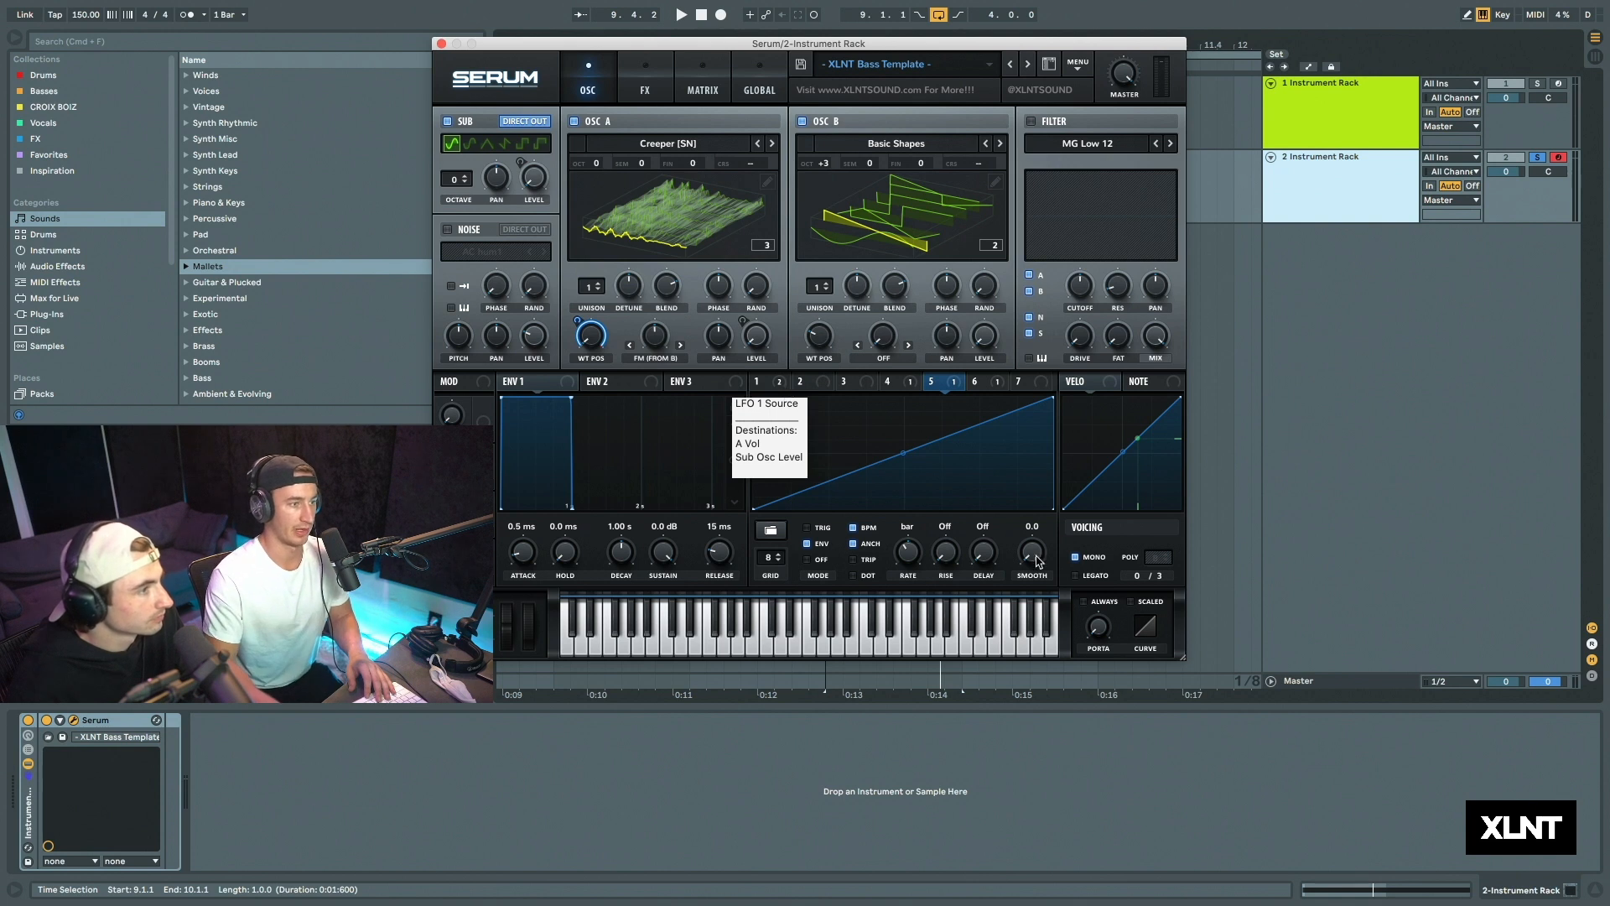
{"action": "key", "text": "space"}
{"action": "left_click", "coordinate": [778, 386]}
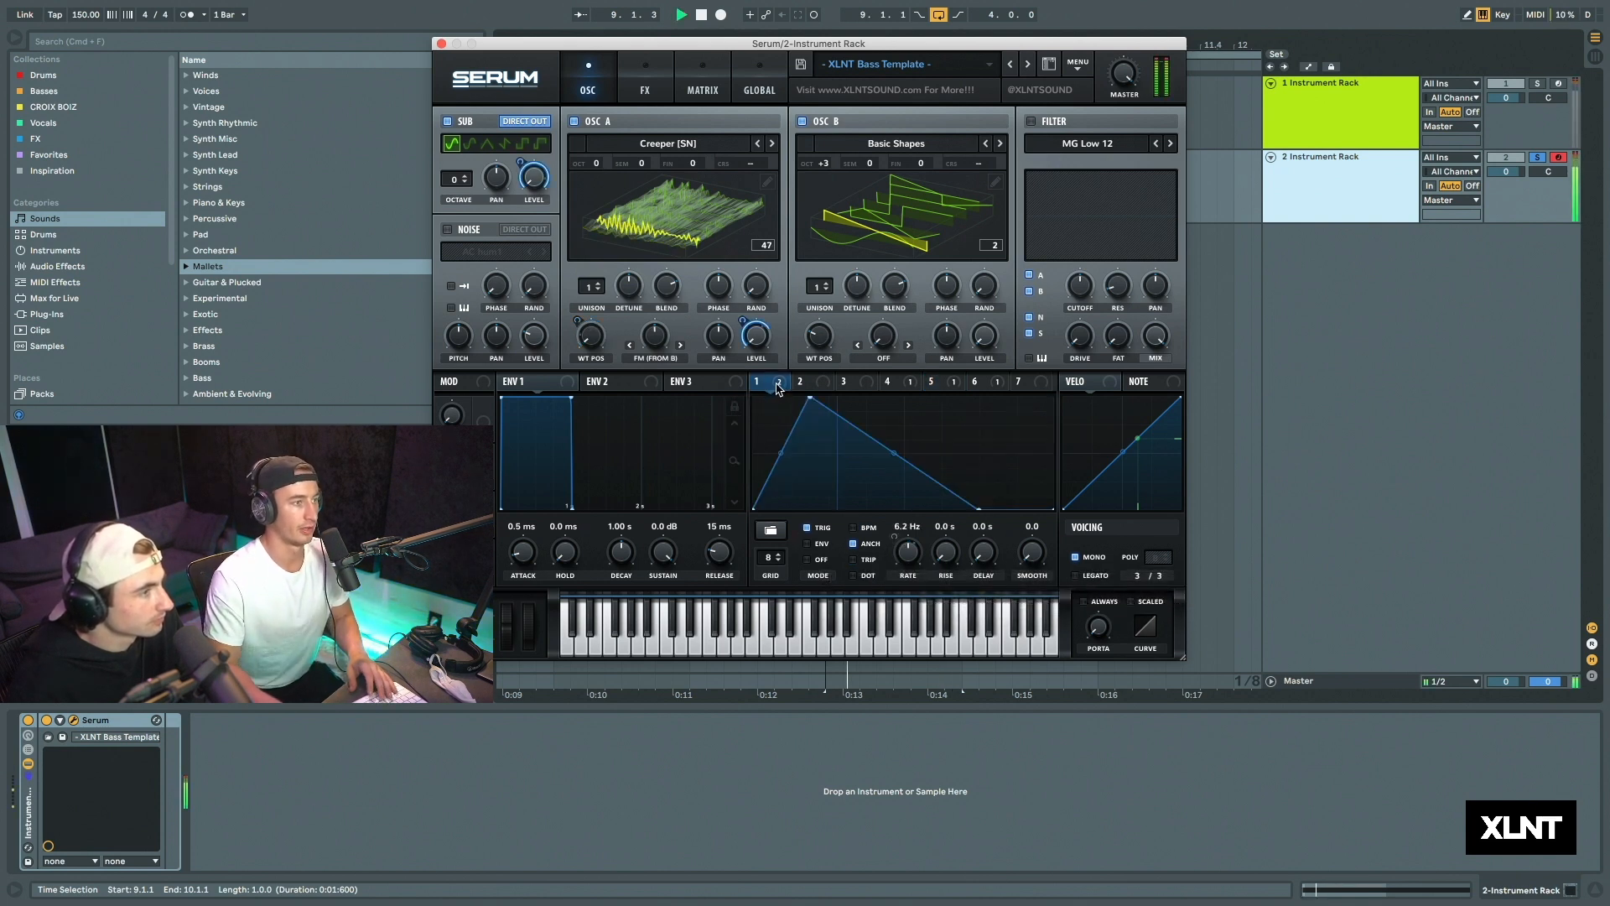
Step: Try modulating oscillator A's FM (From B) warp with LFO 1 at a depth of 35, play it, and remove that modulation
{"action": "left_click_drag", "start_coordinate": [778, 387], "coordinate": [644, 339]}
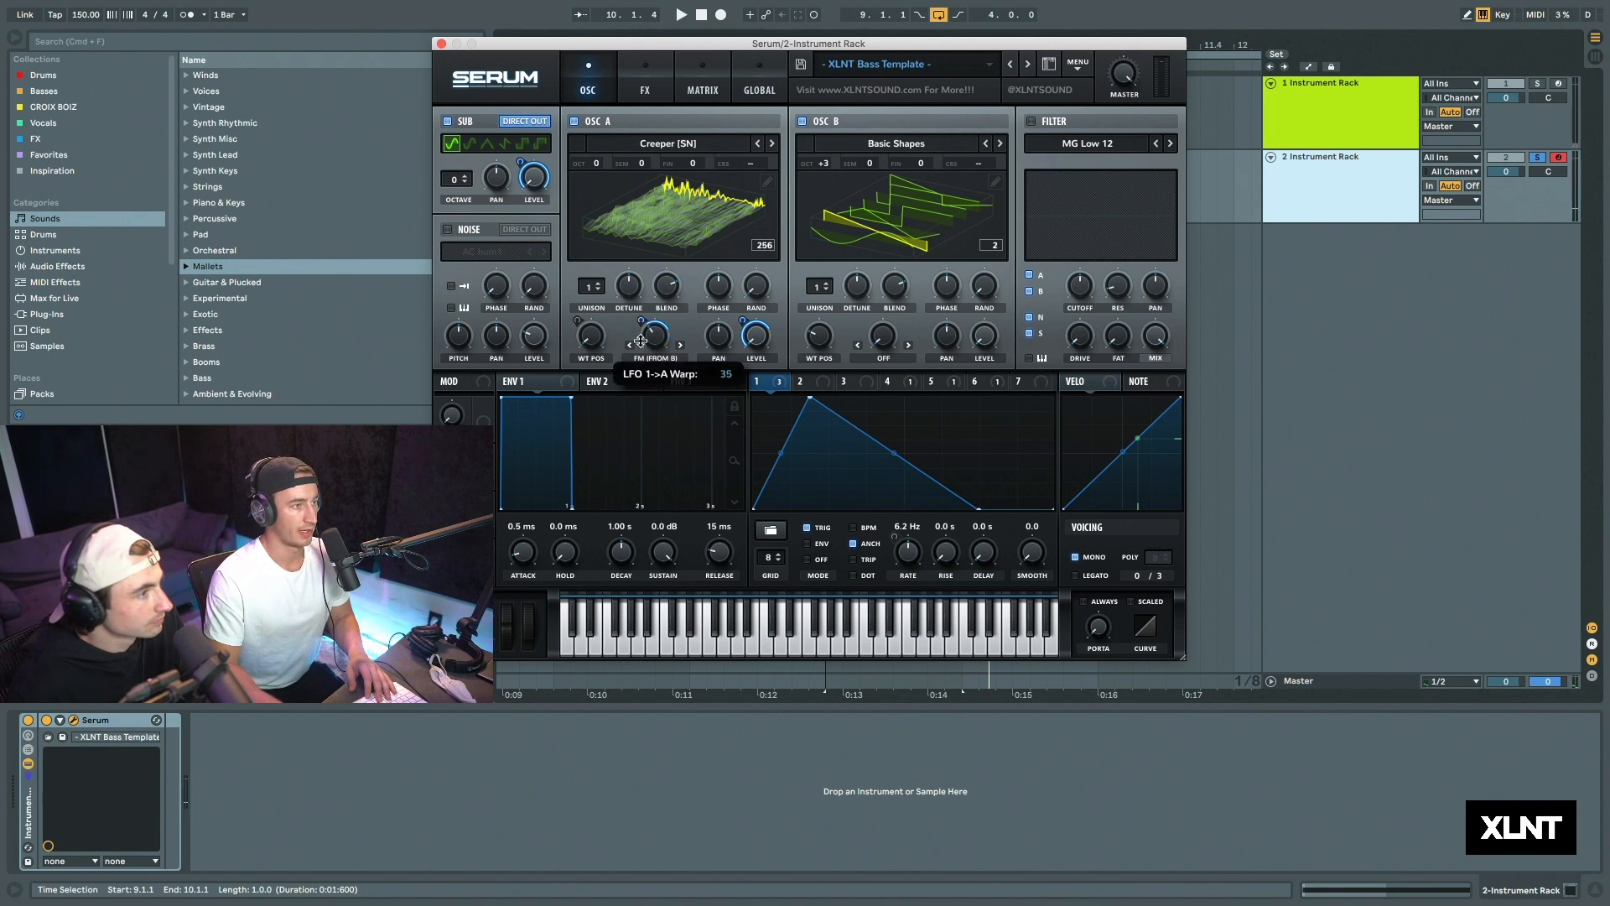
{"action": "key", "text": "space"}
{"action": "left_click_drag", "start_coordinate": [653, 344], "coordinate": [652, 328]}
{"action": "key", "text": "space"}
{"action": "key", "text": "space"}
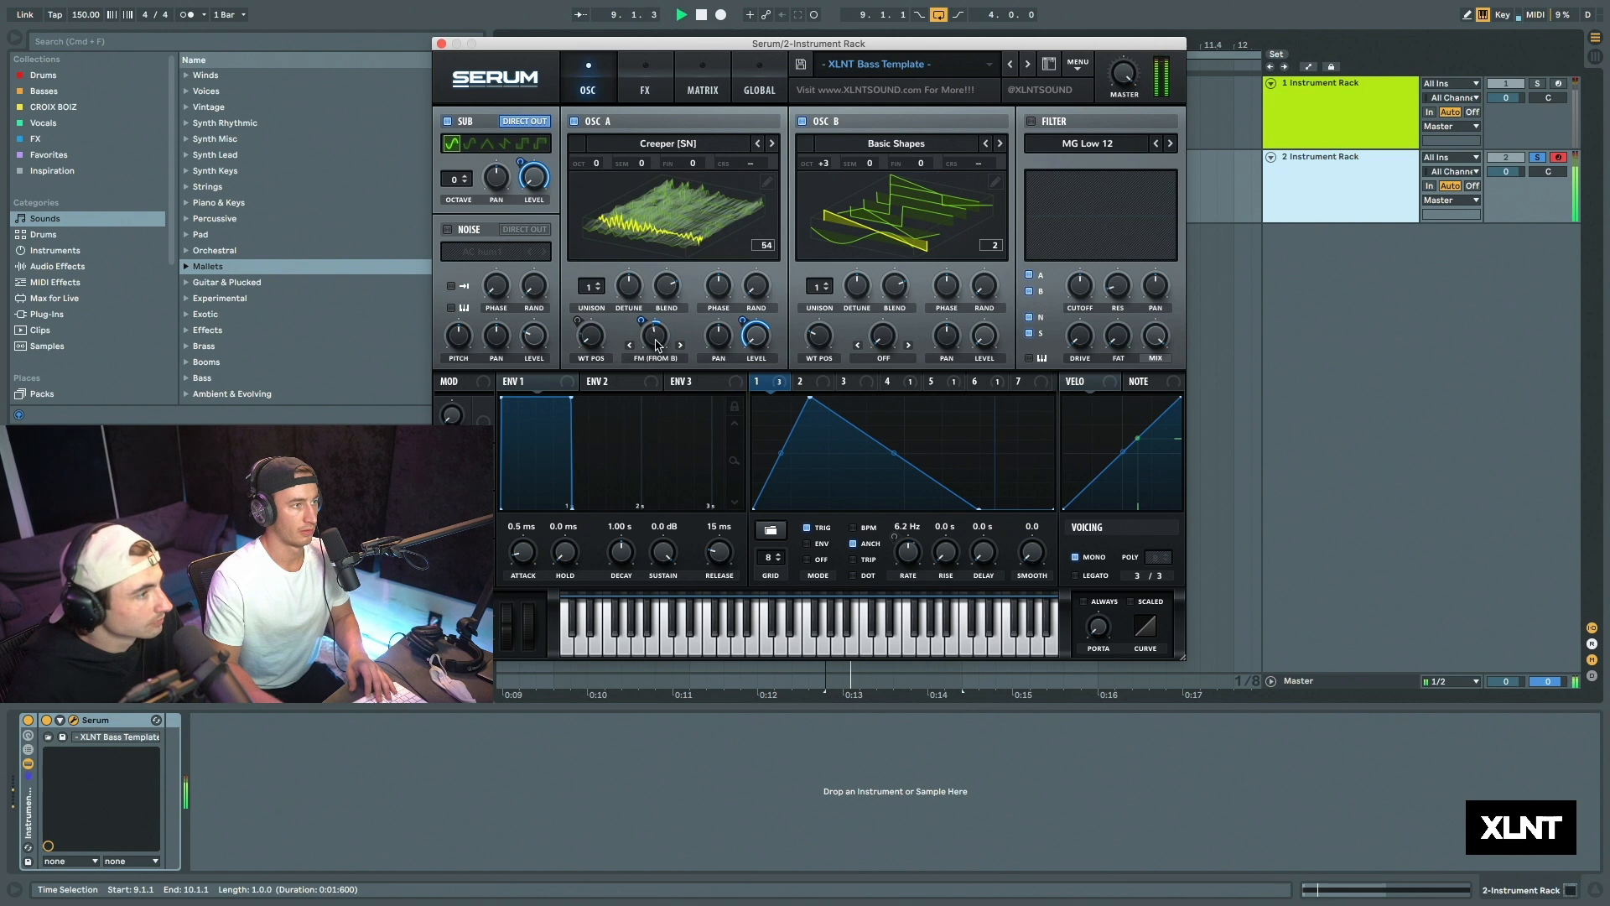
{"action": "right_click", "coordinate": [655, 345]}
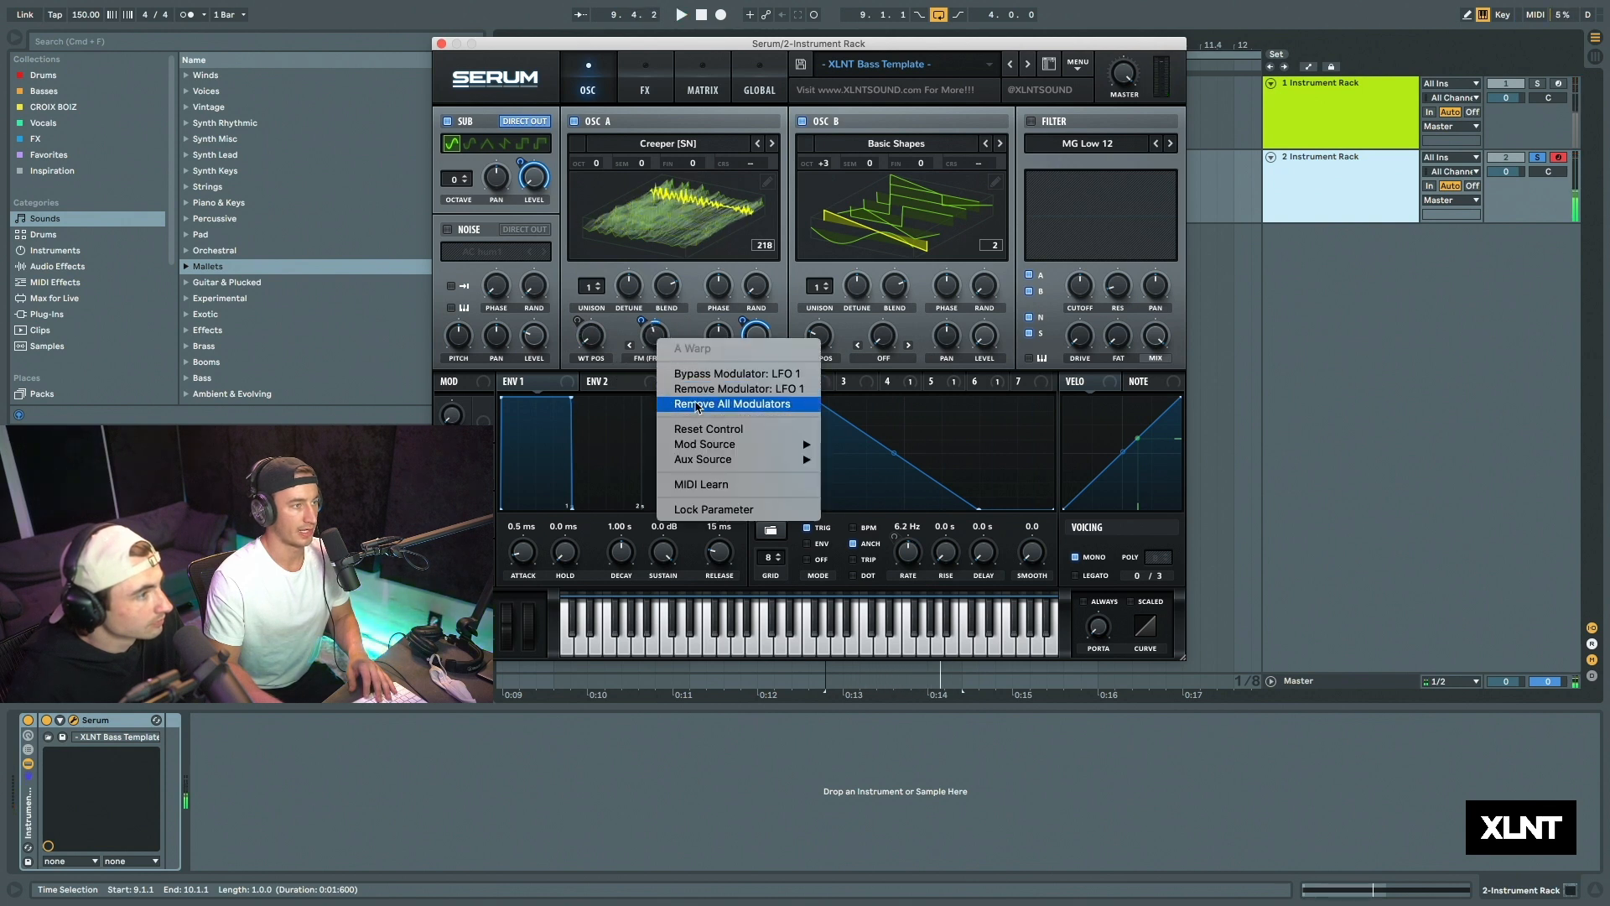
{"action": "left_click", "coordinate": [692, 399]}
{"action": "left_click_drag", "start_coordinate": [655, 345], "coordinate": [658, 329]}
Step: Enable the oscillator-stage filter and set its type to HN 12
{"action": "left_click", "coordinate": [1059, 121]}
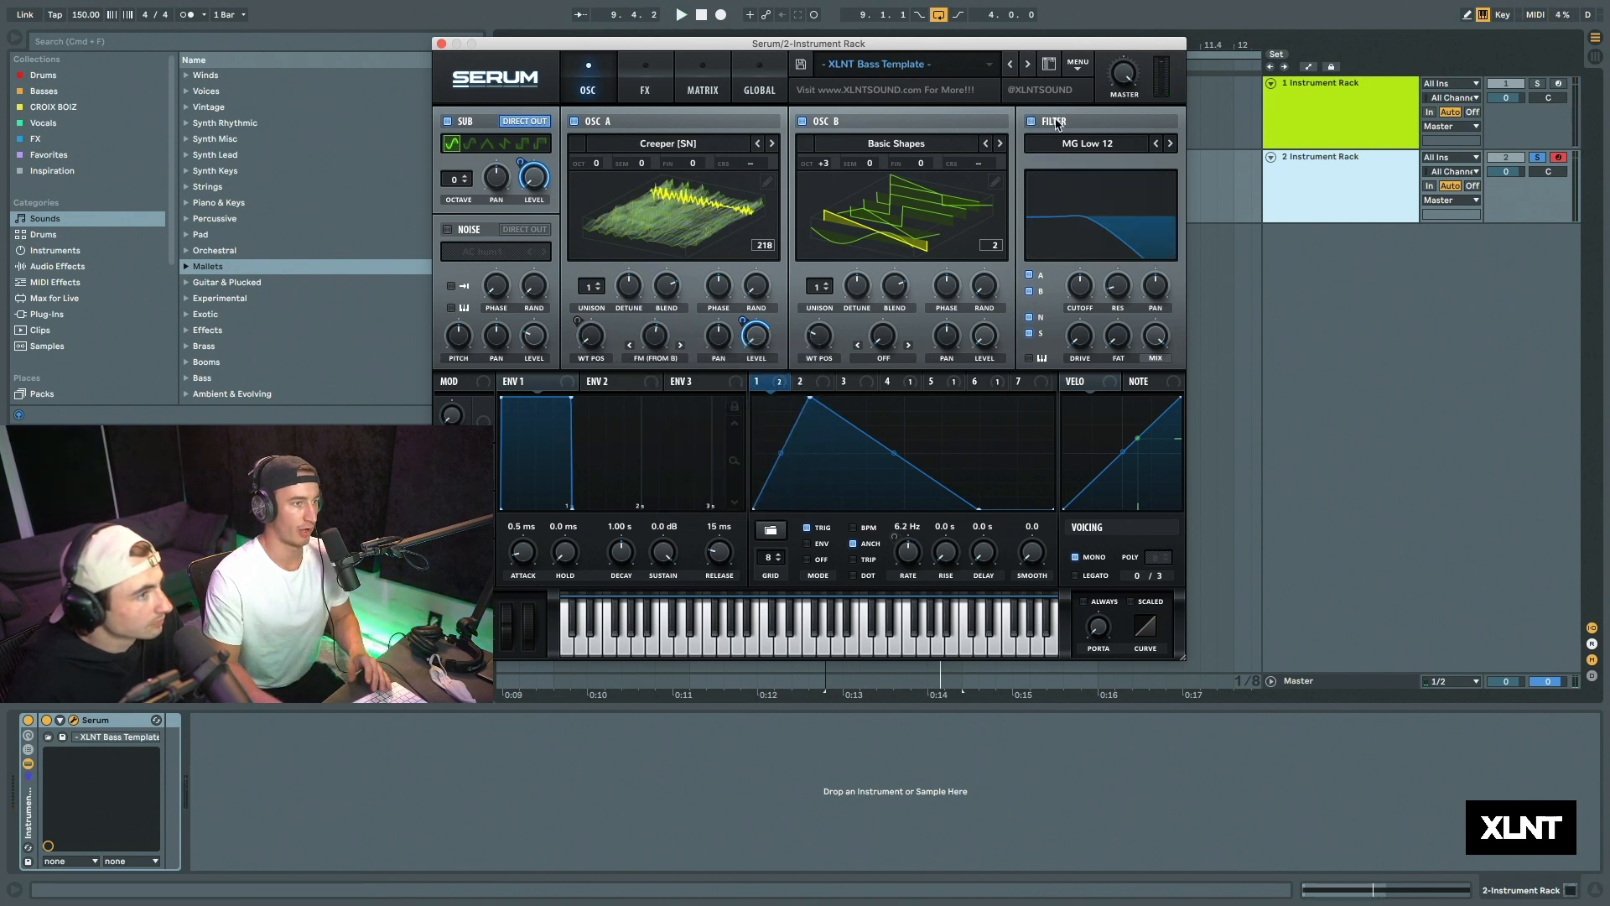
{"action": "left_click", "coordinate": [1088, 145]}
{"action": "mouse_move", "coordinate": [1072, 178]}
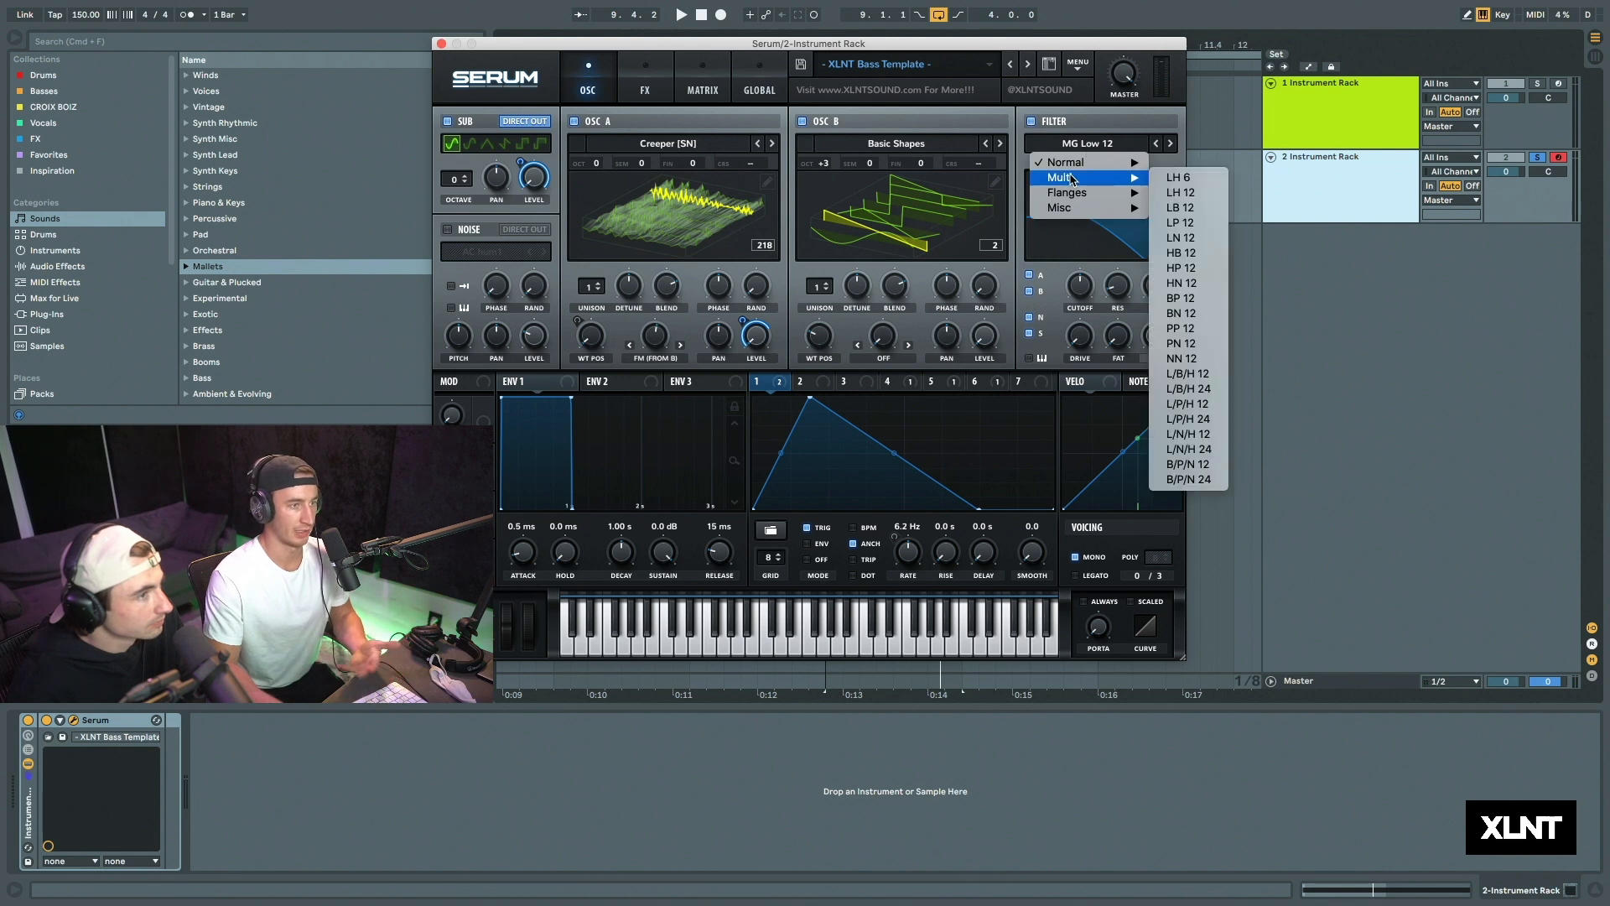
{"action": "left_click", "coordinate": [1185, 284]}
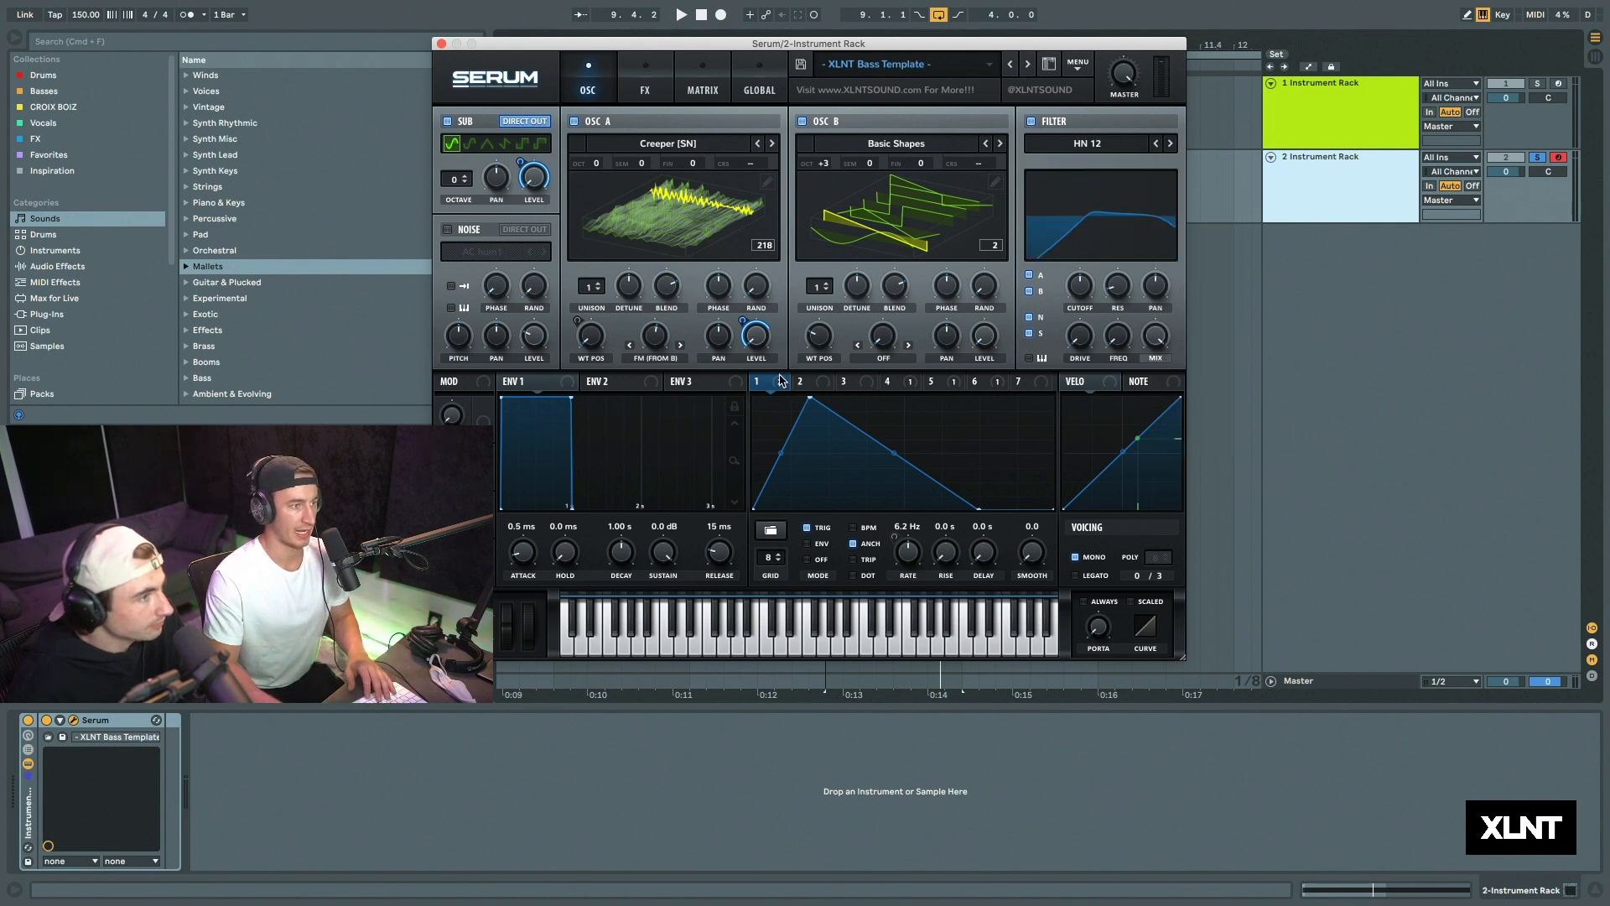
Step: Add a second peak point to LFO 1 to form a short plateau, and assign LFO 1 to the filter cutoff
{"action": "double_click", "coordinate": [869, 403]}
{"action": "left_click_drag", "start_coordinate": [869, 403], "coordinate": [1064, 328]}
{"action": "left_click_drag", "start_coordinate": [1066, 269], "coordinate": [1122, 257]}
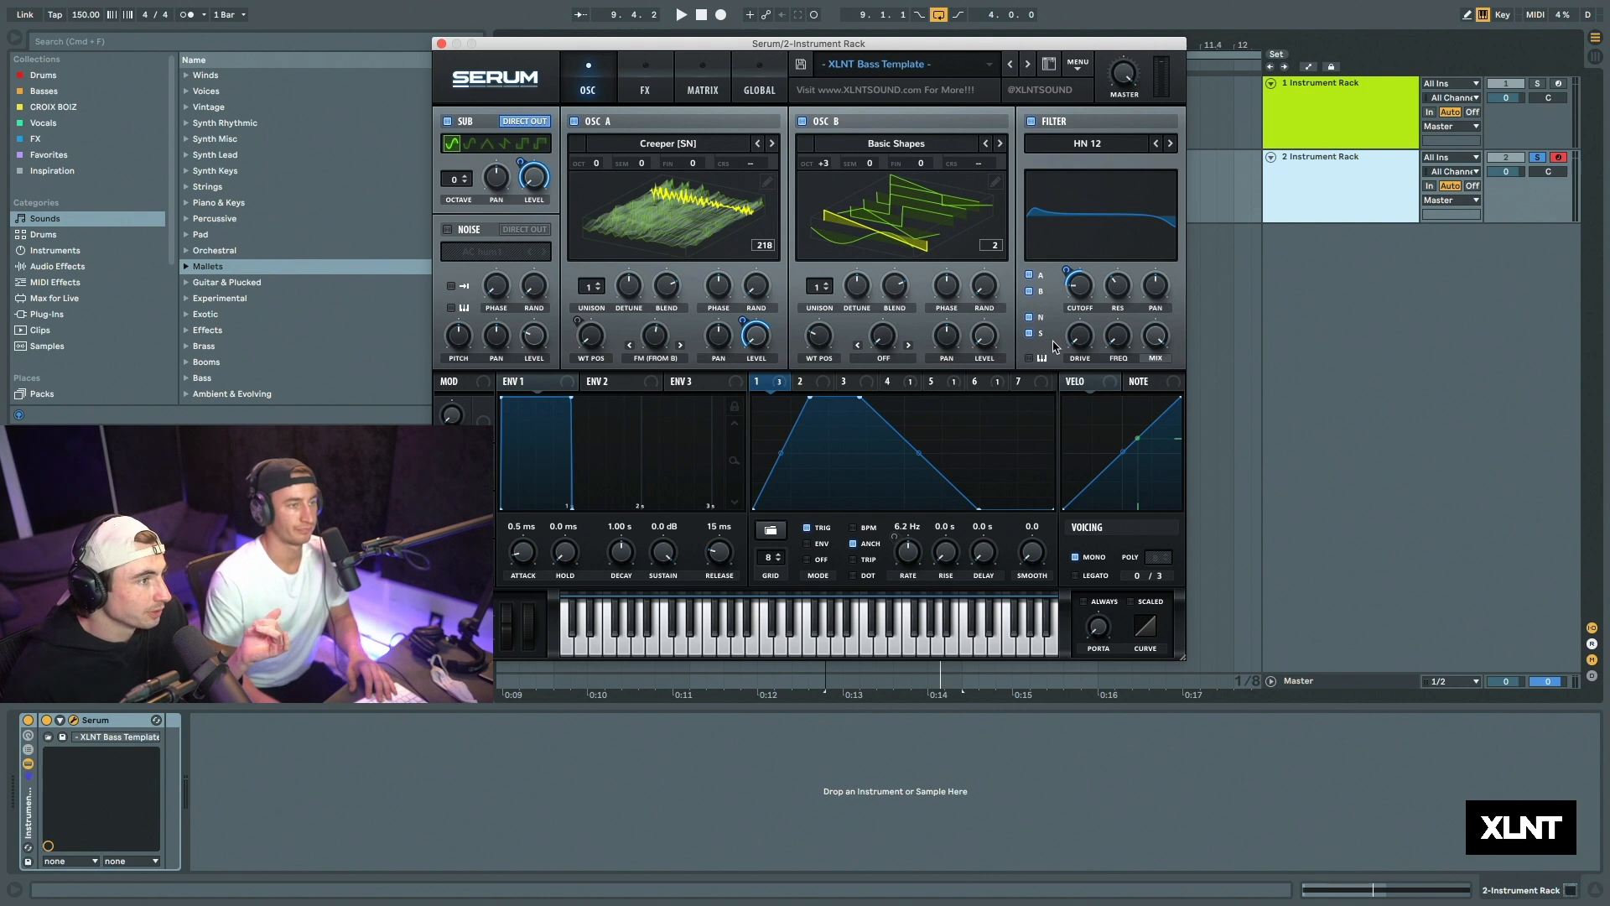
Step: Raise the filter's Freq, set its resonance to about 37%, and modulate both with LFO 1 while playing the clip
{"action": "left_click_drag", "start_coordinate": [1115, 336], "coordinate": [1119, 315]}
{"action": "left_click_drag", "start_coordinate": [787, 382], "coordinate": [1092, 377]}
{"action": "key", "text": "space"}
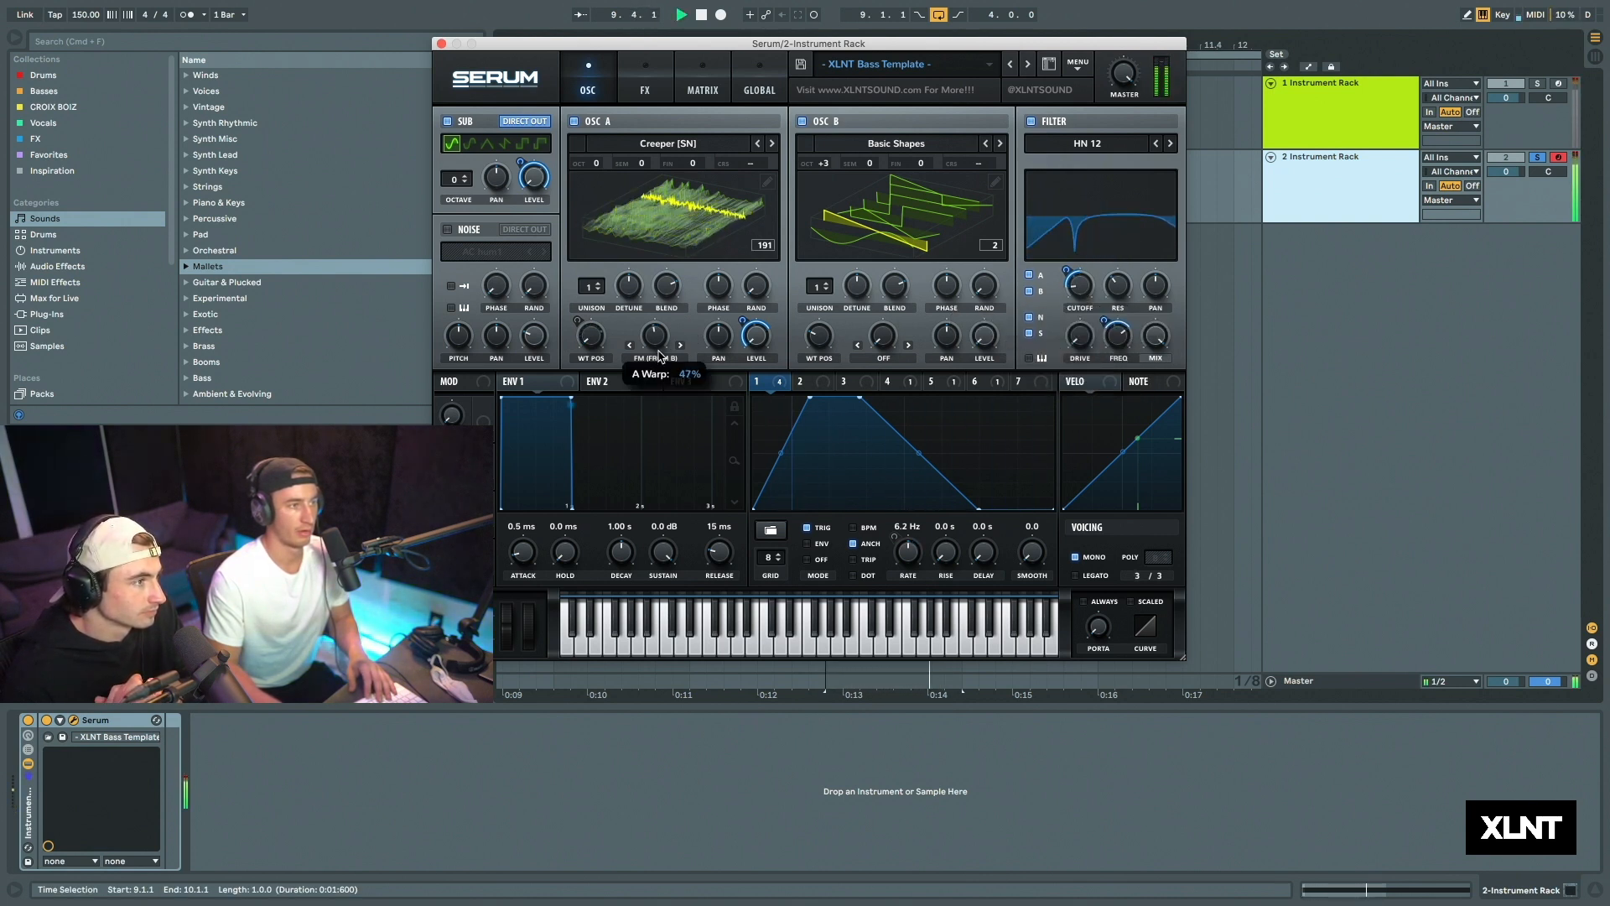
{"action": "left_click_drag", "start_coordinate": [1128, 244], "coordinate": [1127, 289]}
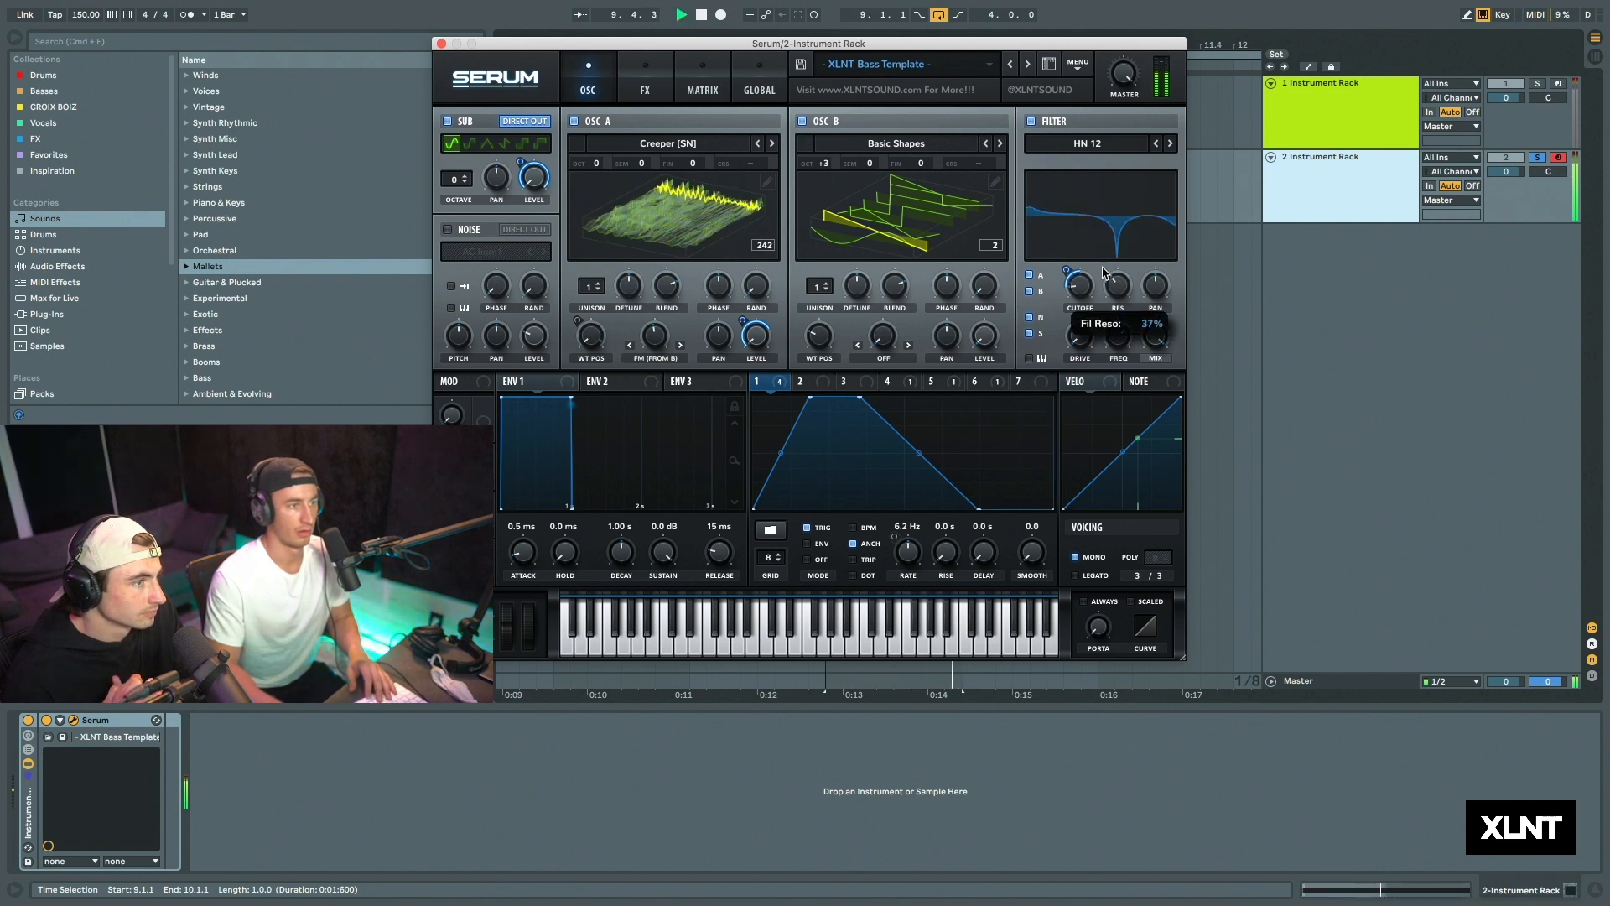
{"action": "left_click_drag", "start_coordinate": [761, 382], "coordinate": [1116, 288]}
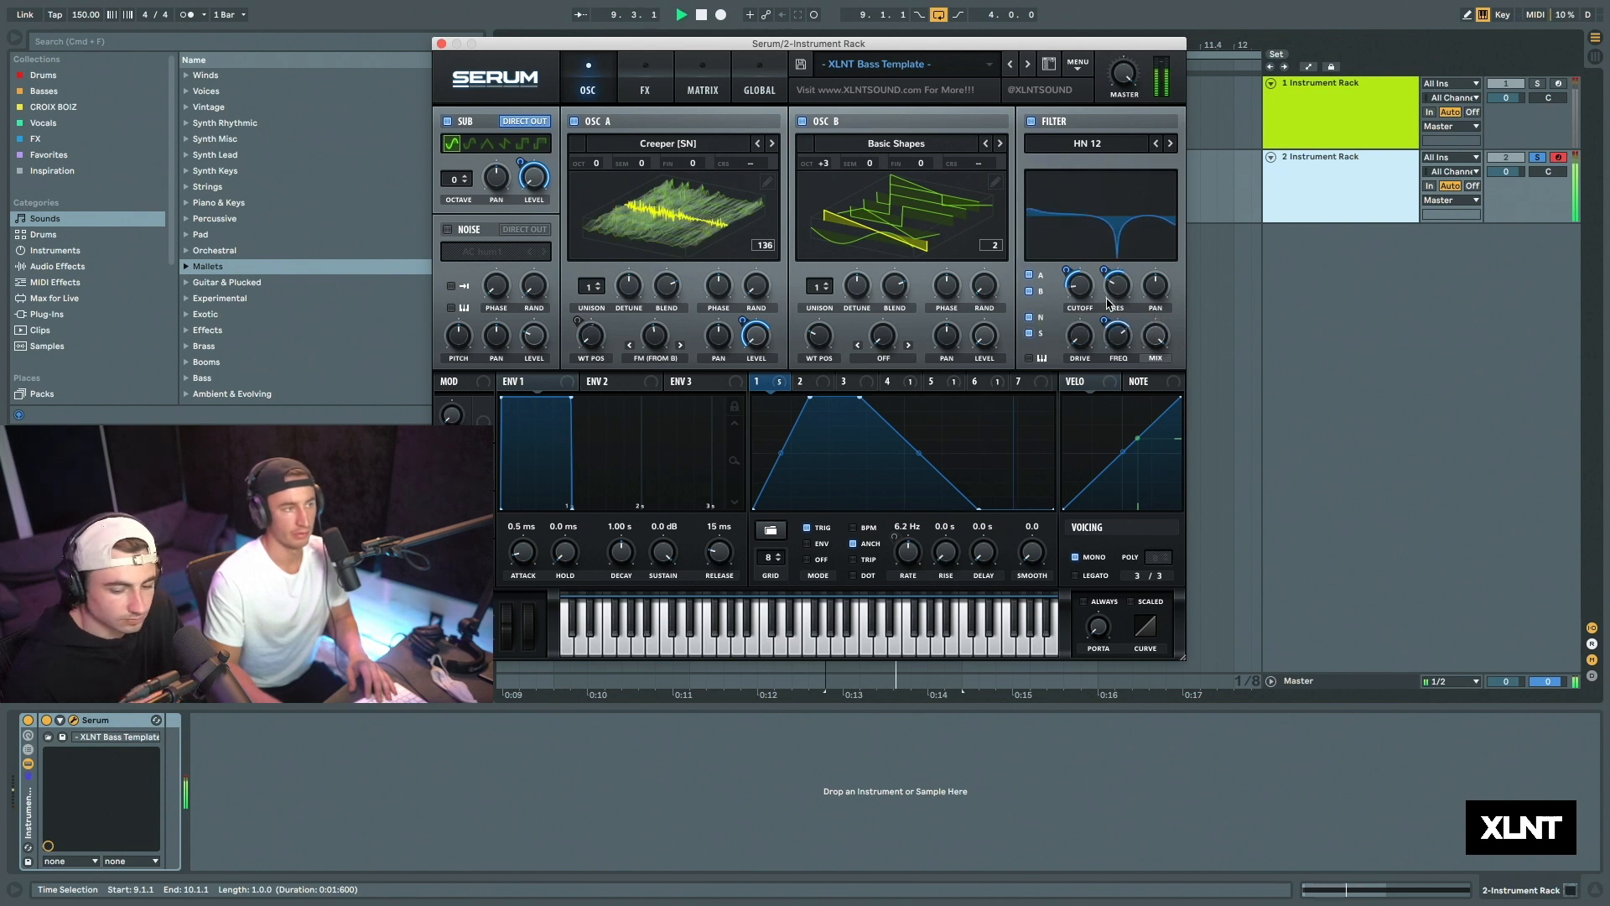
{"action": "key", "text": "space"}
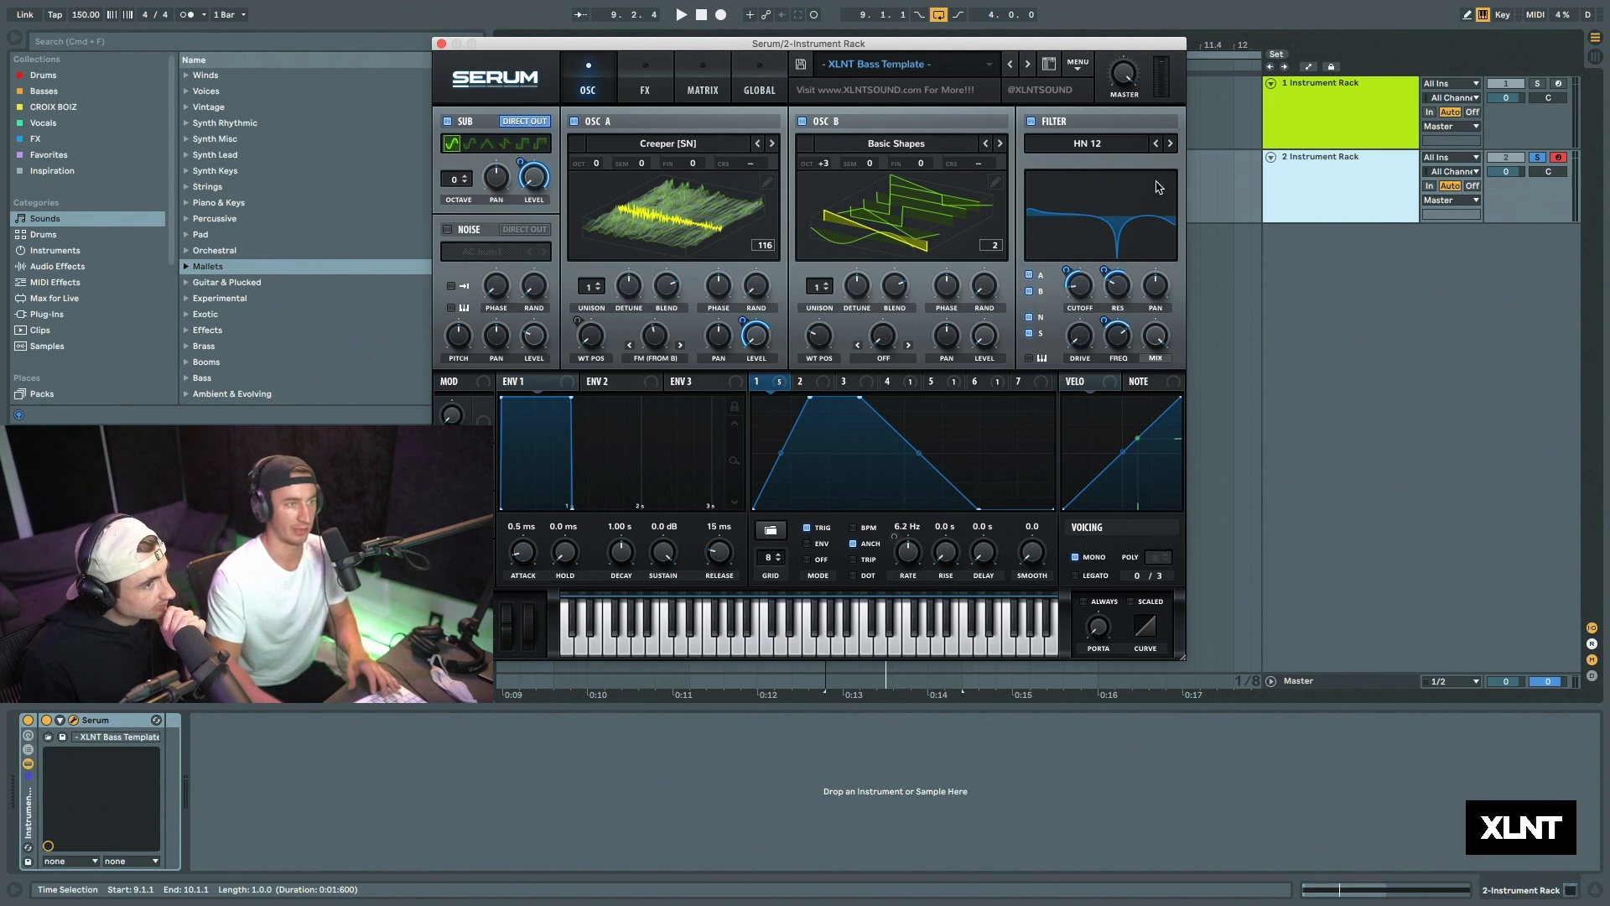
Step: Switch oscillator A's wavetable to Electric Guitar [SL] and play the clip
{"action": "left_click", "coordinate": [773, 144]}
{"action": "key", "text": "space"}
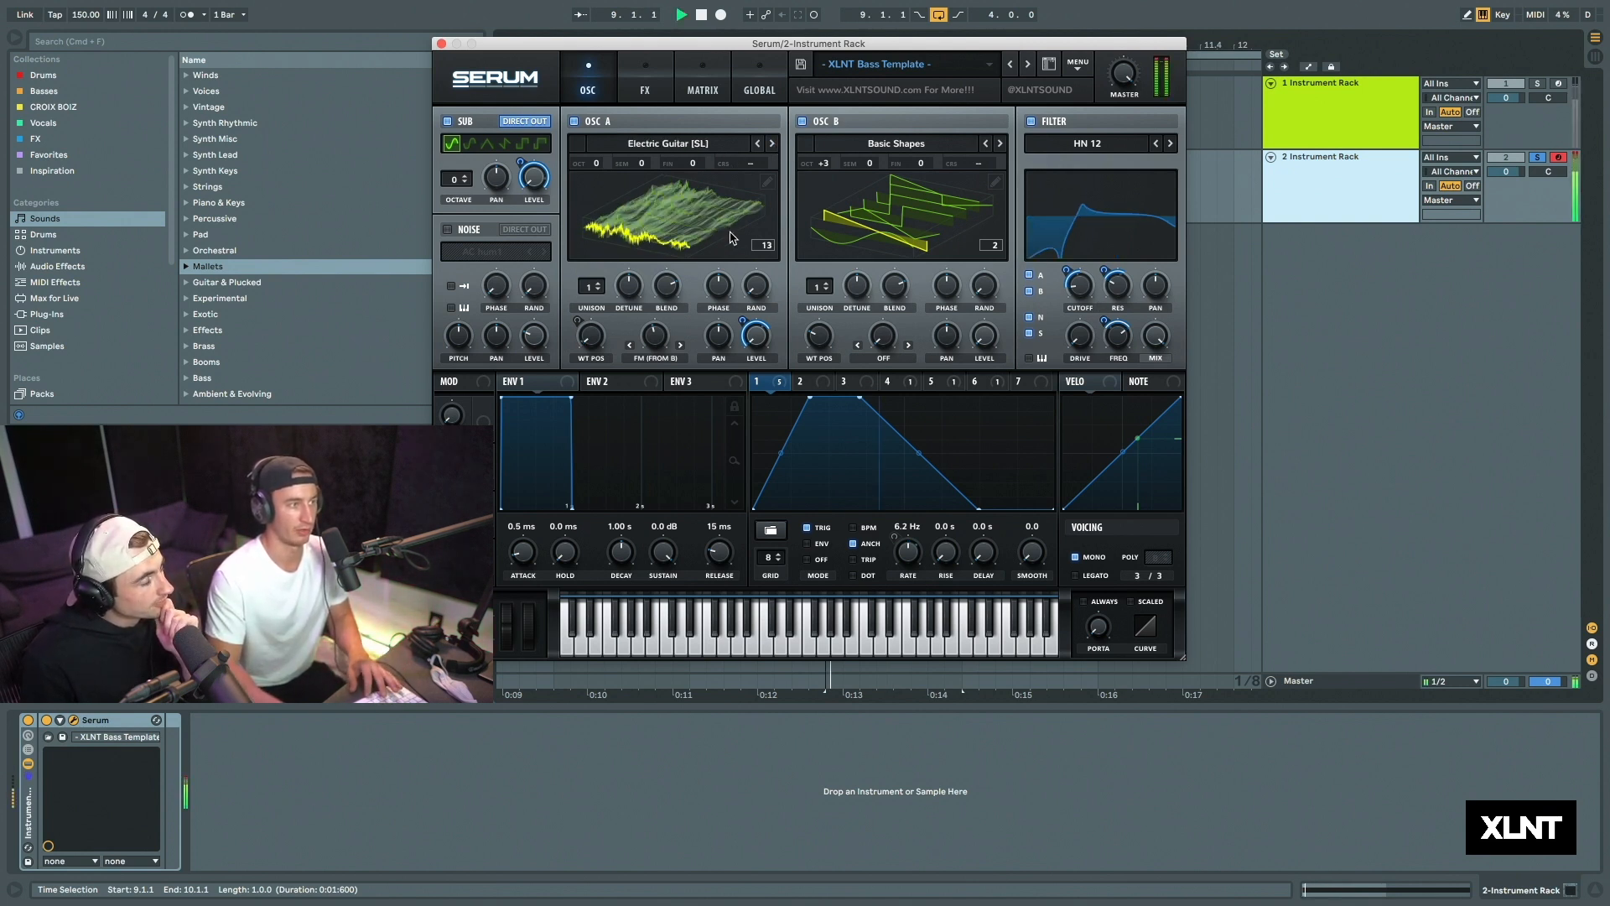
{"action": "key", "text": "space"}
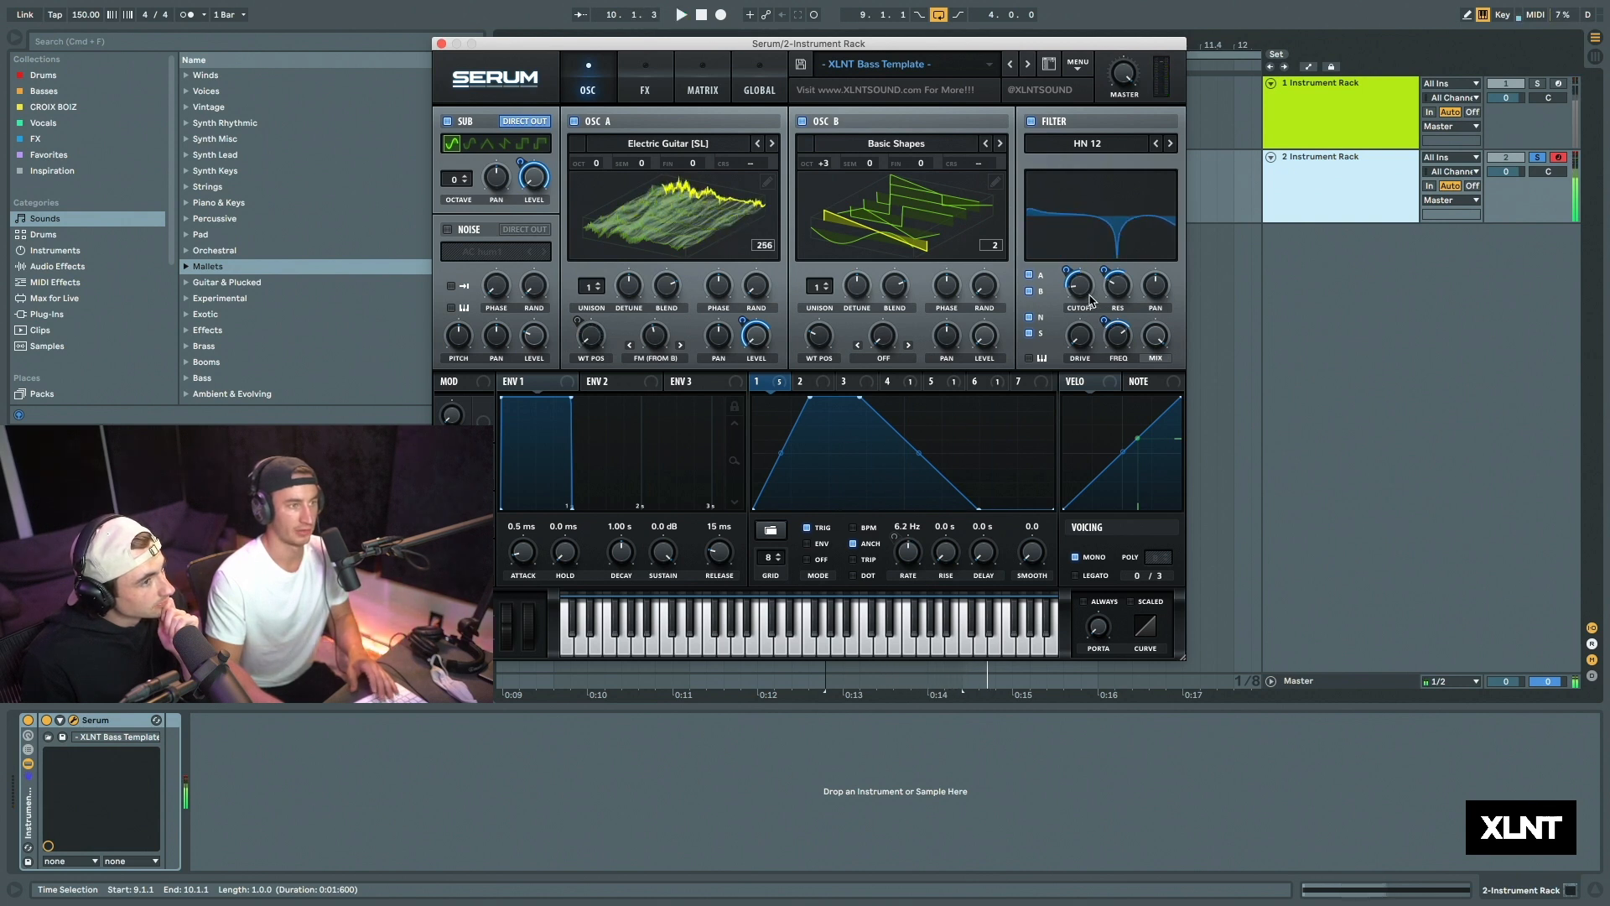
{"action": "key", "text": "space"}
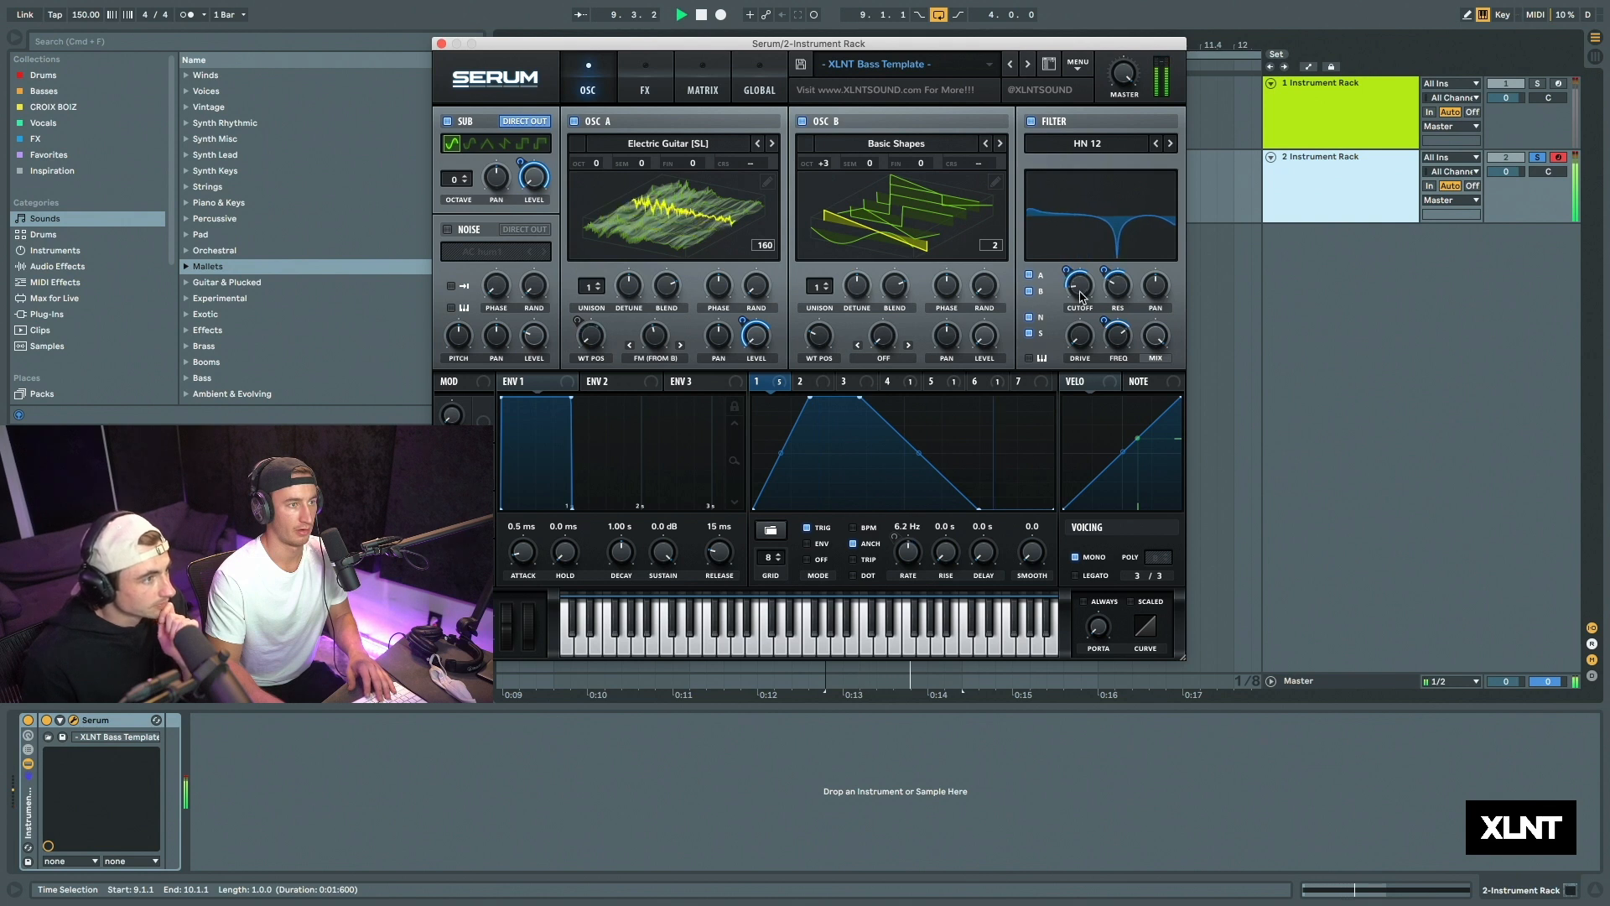
{"action": "mouse_move", "coordinate": [1101, 269]}
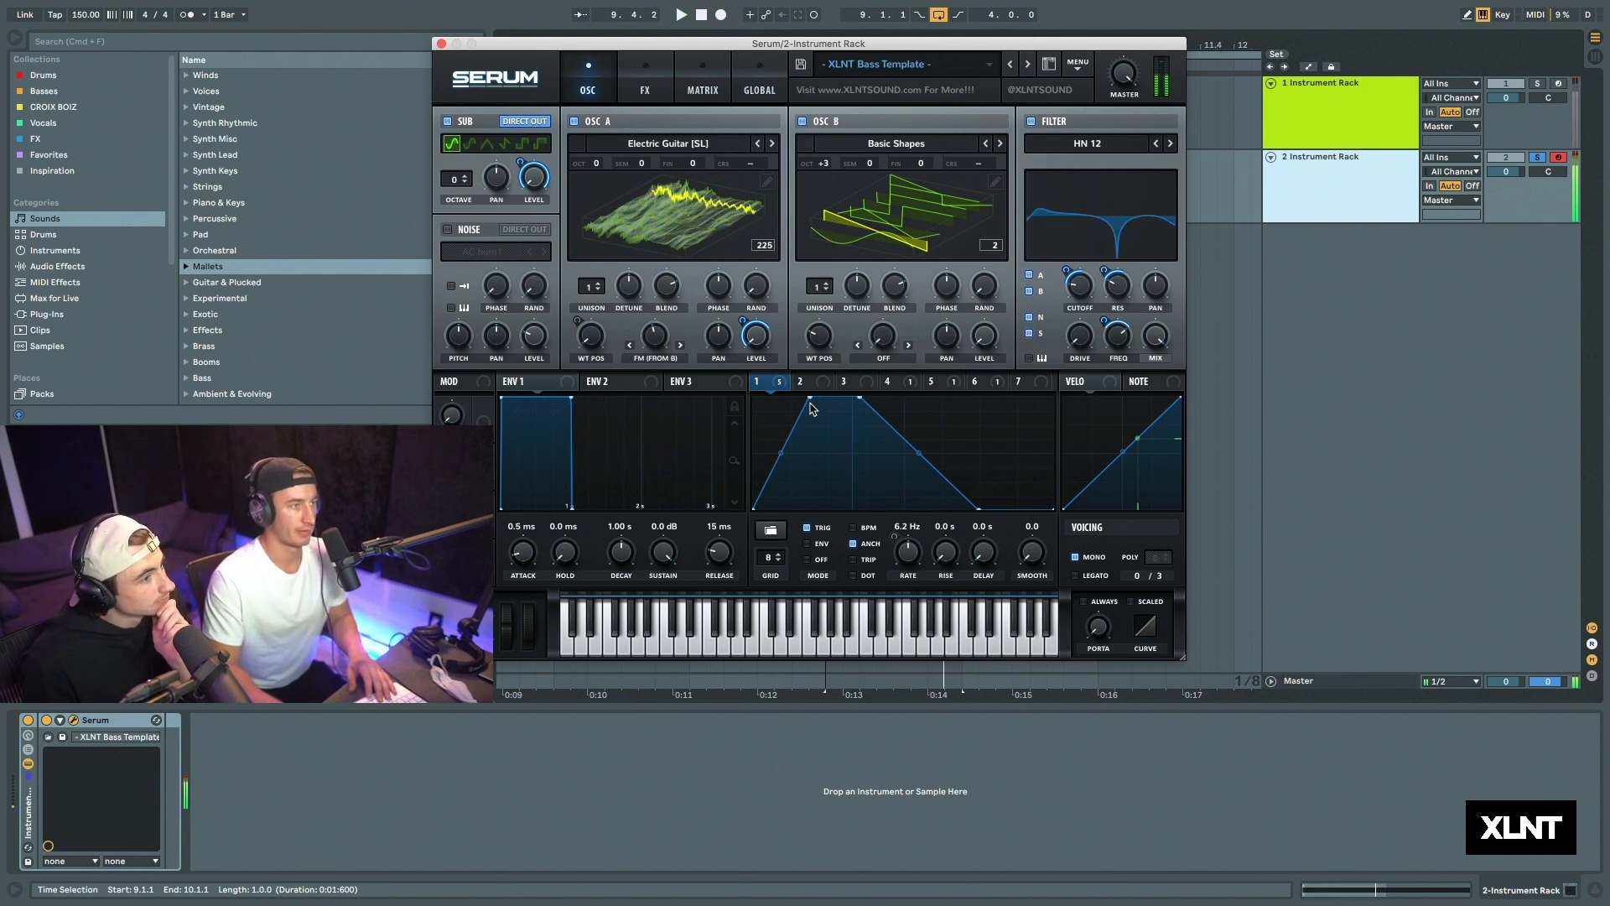
Step: Add a Combs filter effect at the start of the effects chain, ahead of the compressor
{"action": "left_click", "coordinate": [645, 84]}
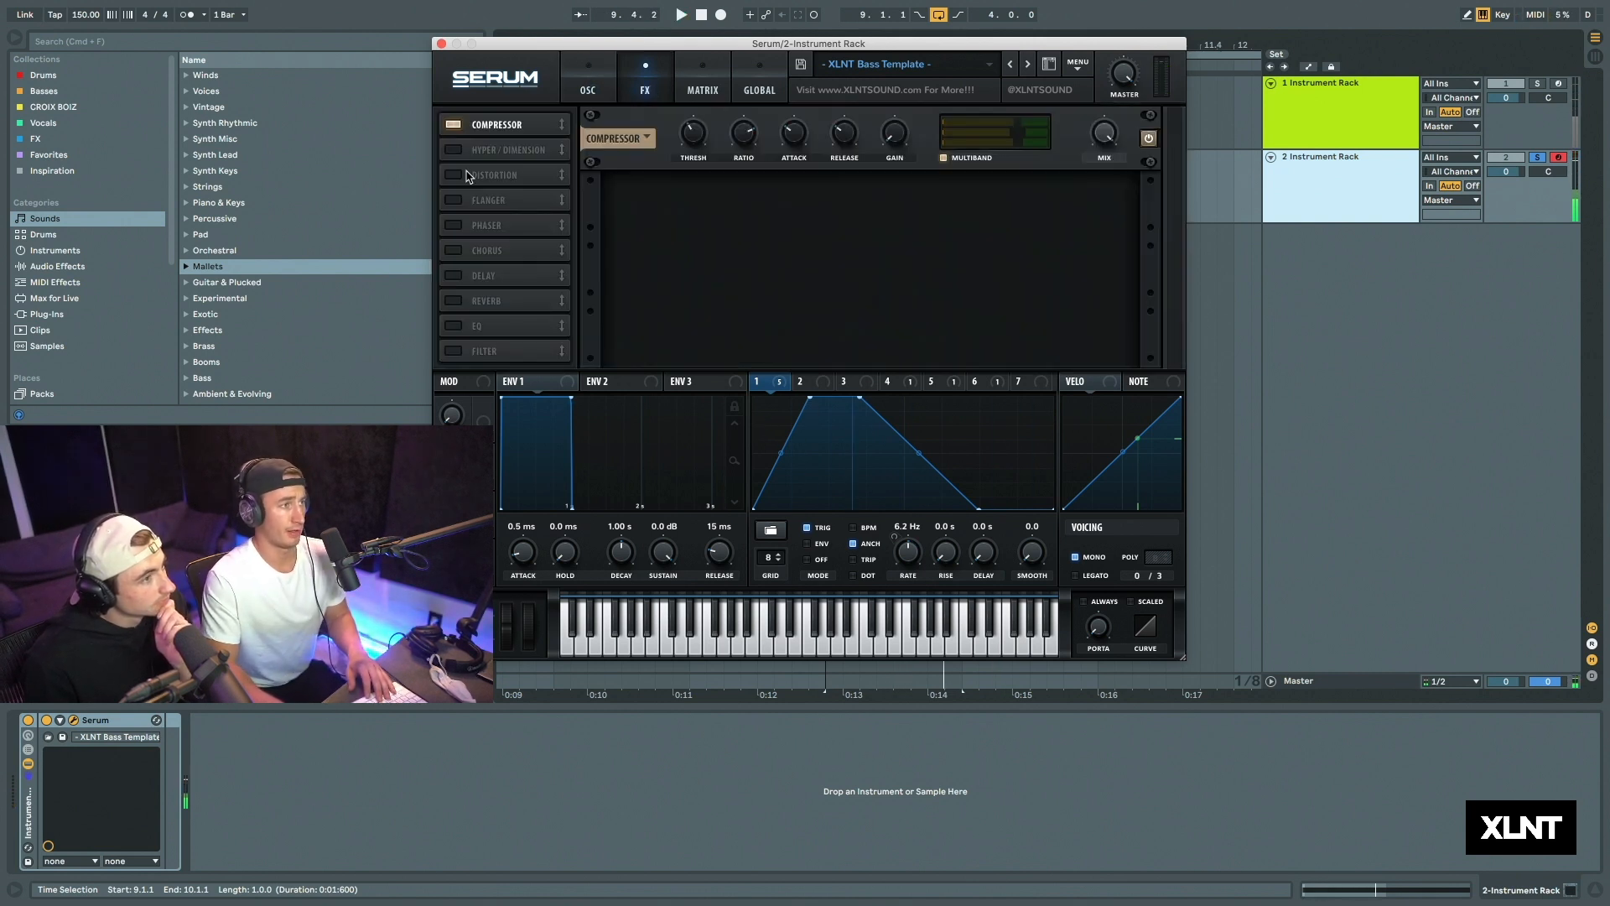
{"action": "left_click", "coordinate": [460, 352]}
{"action": "left_click_drag", "start_coordinate": [469, 352], "coordinate": [512, 124]}
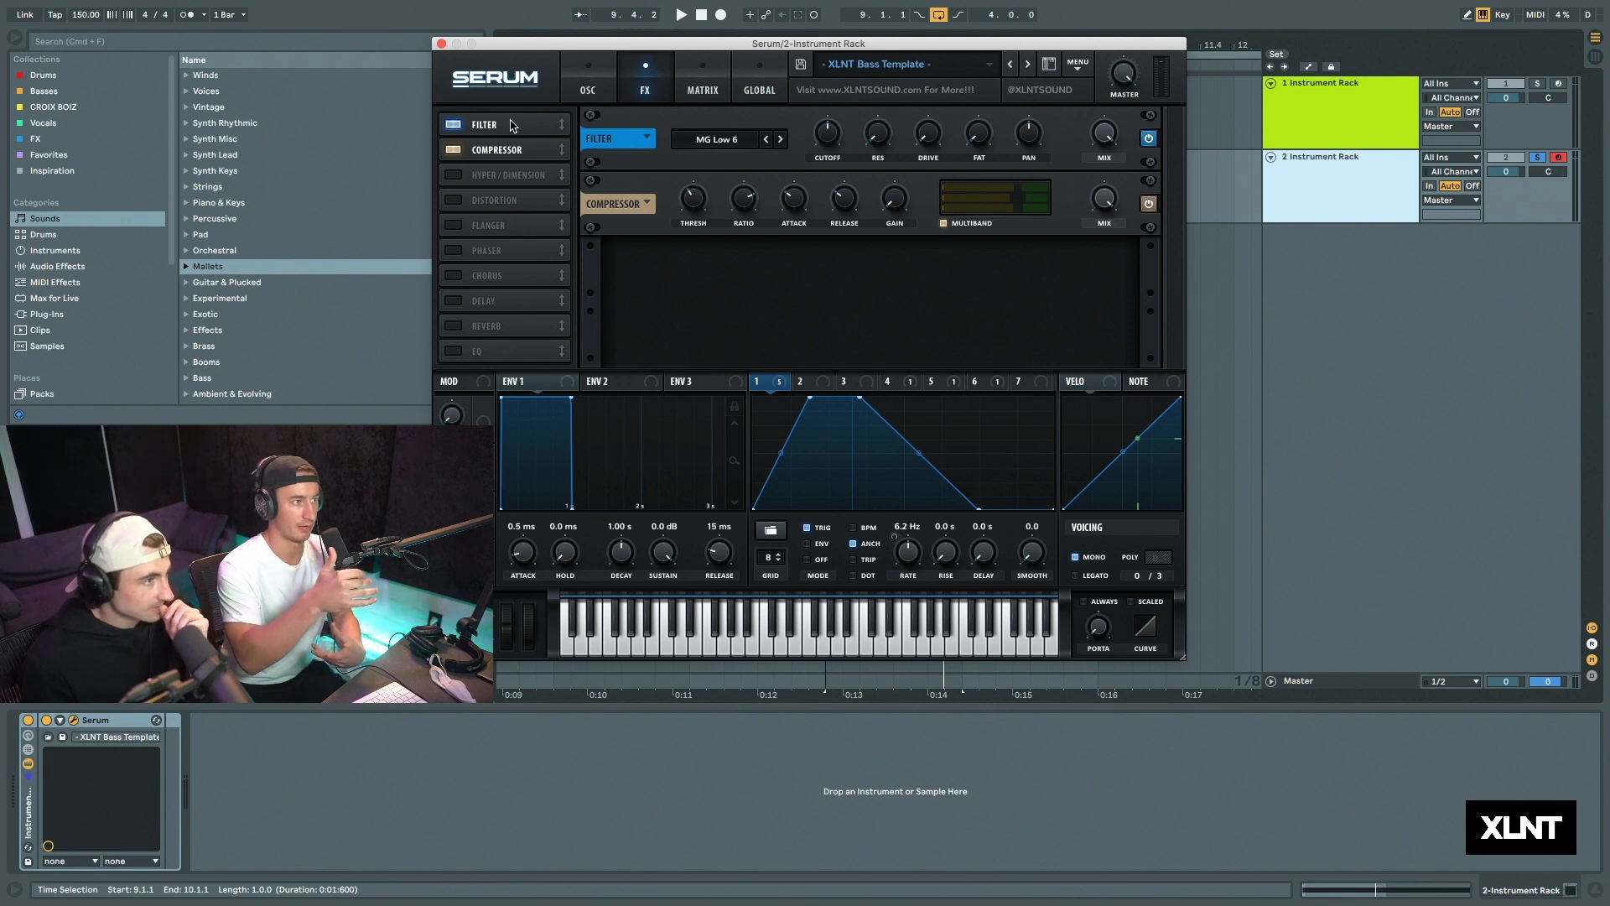
{"action": "left_click", "coordinate": [709, 140]}
{"action": "mouse_move", "coordinate": [711, 204]}
{"action": "left_click", "coordinate": [865, 344]}
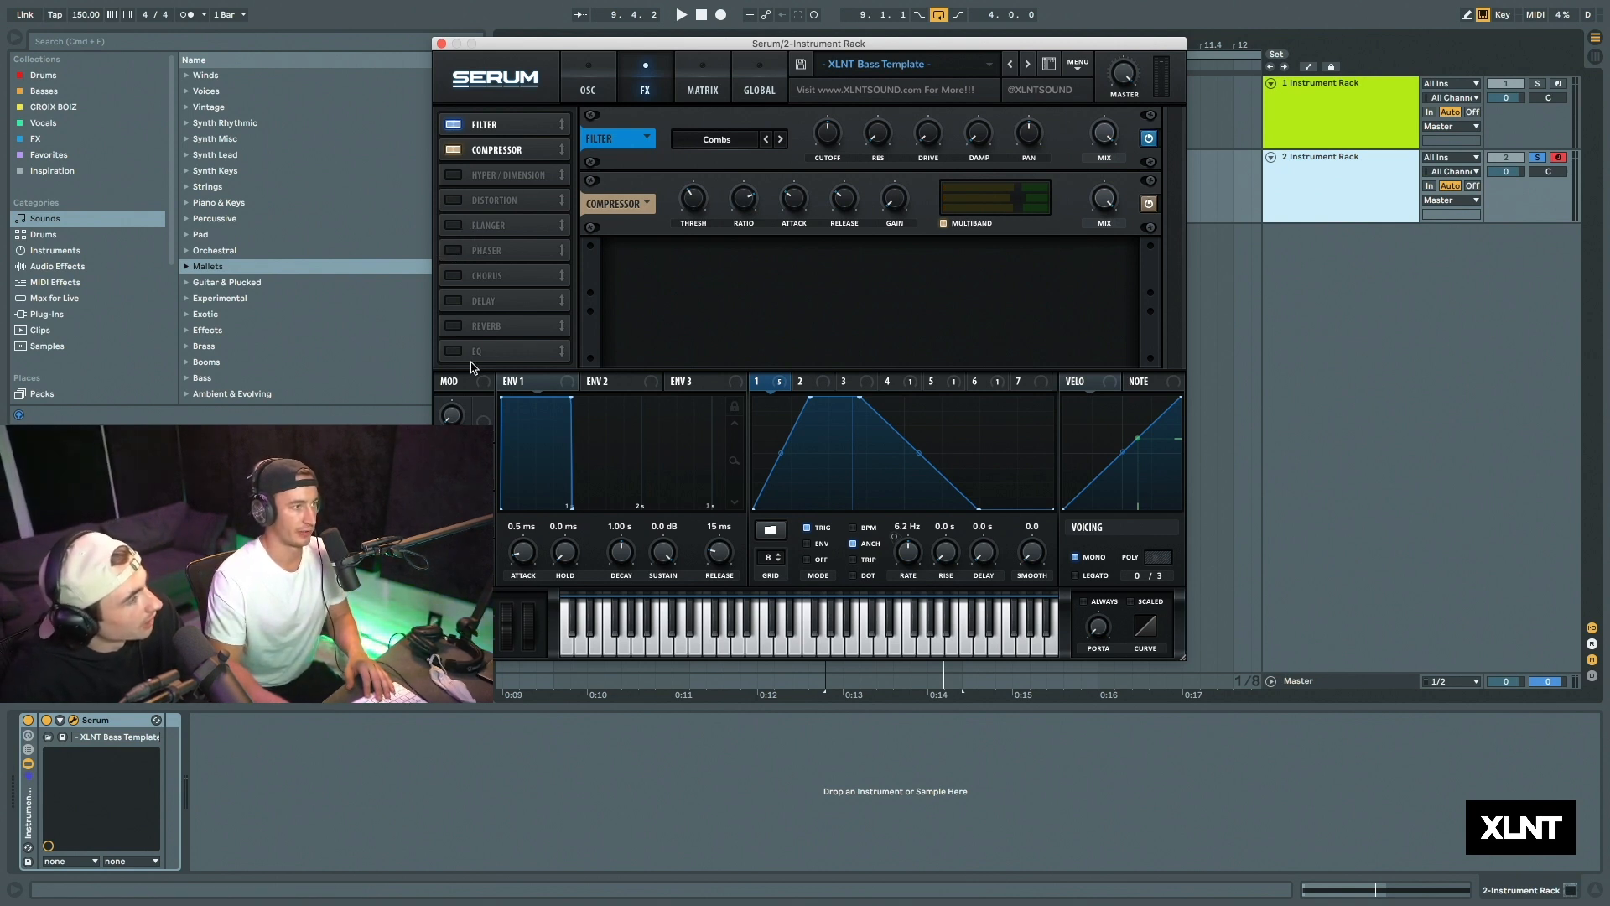
Step: Lower the Combs filter's cutoff to about 34 Hz, modulate it with LFO 1, and play the clip
{"action": "left_click_drag", "start_coordinate": [829, 138], "coordinate": [798, 165]}
{"action": "left_click_drag", "start_coordinate": [769, 385], "coordinate": [818, 133]}
{"action": "key", "text": "space"}
{"action": "key", "text": "space"}
{"action": "key", "text": "space"}
{"action": "key", "text": "space"}
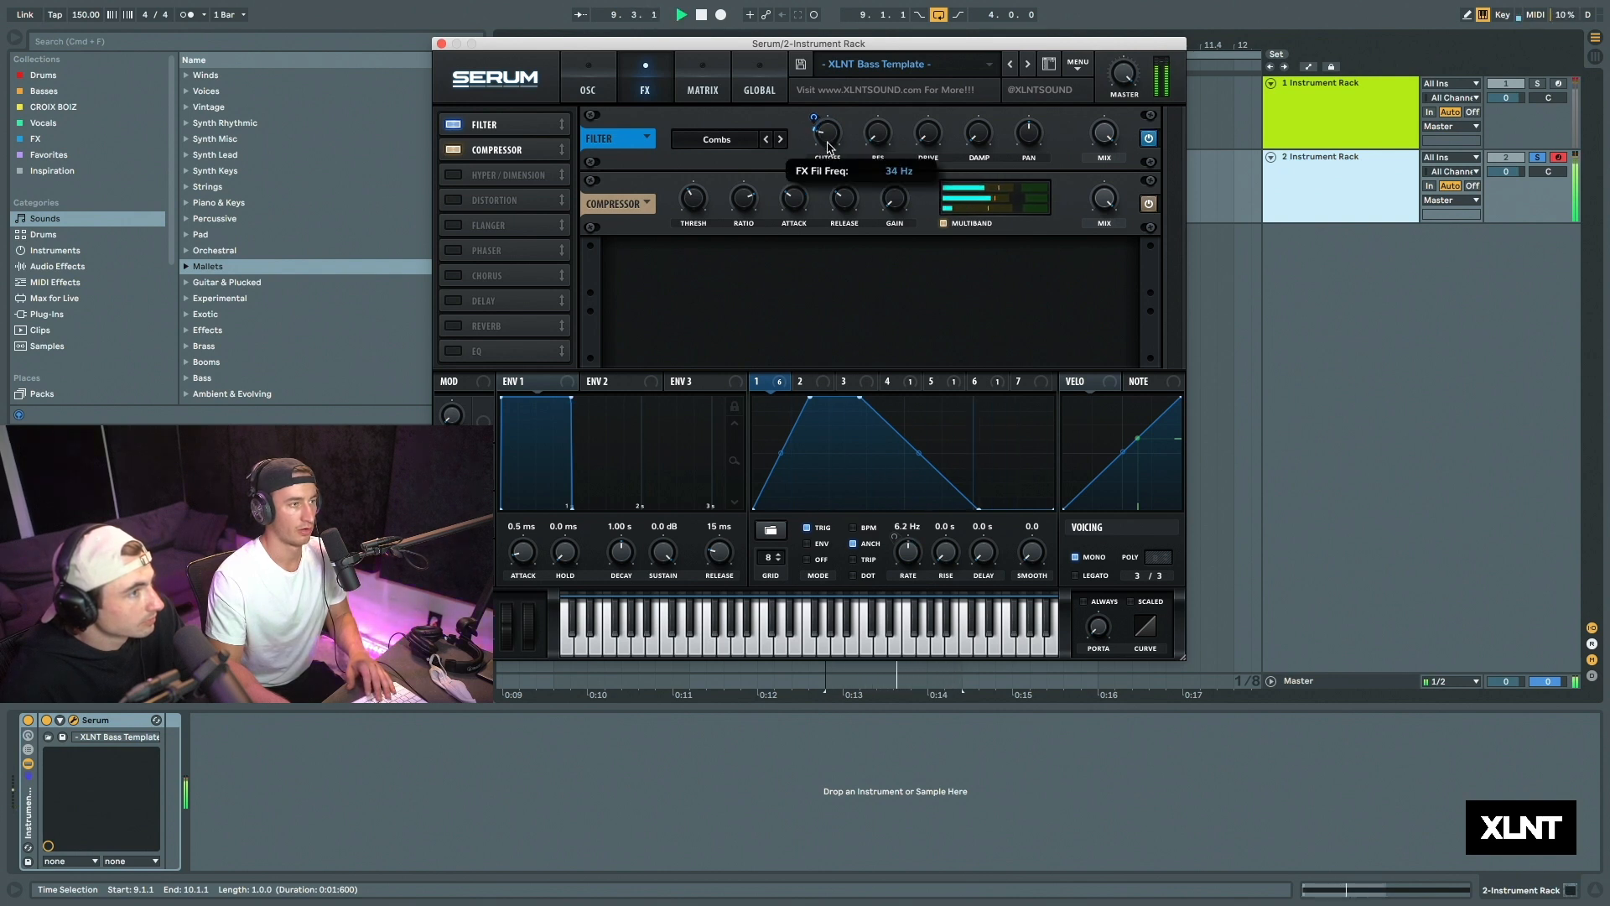
{"action": "key", "text": "space"}
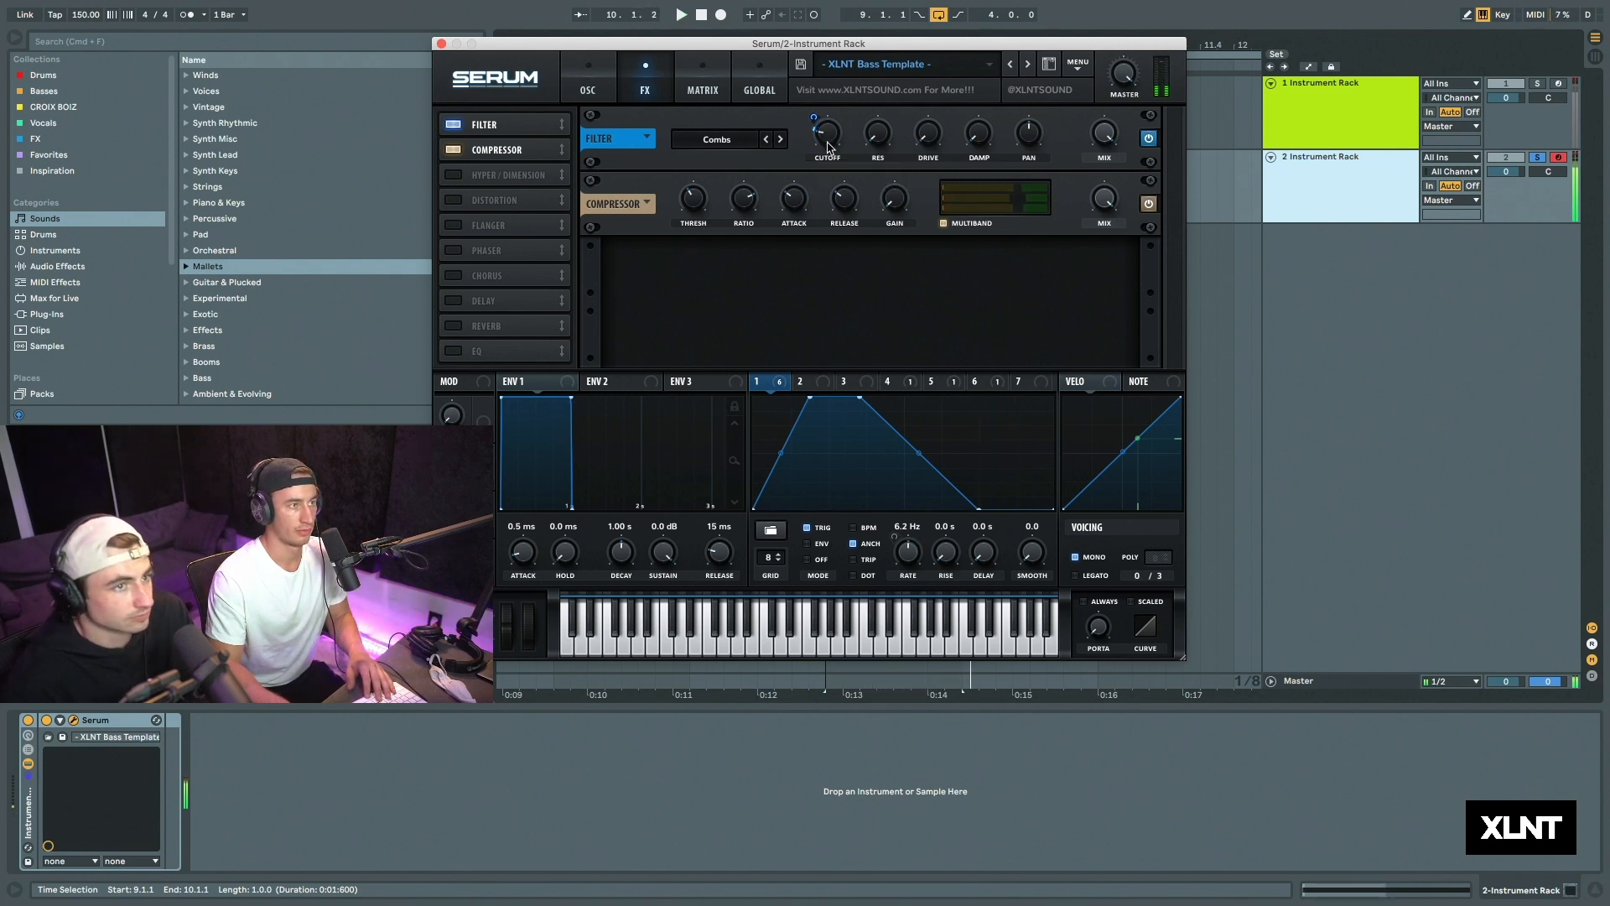
Step: Enable Hyper / Dimension and reshape LFO 4 into a descent from maximum to the centre line by mid-cycle
{"action": "left_click", "coordinate": [454, 173]}
{"action": "mouse_move", "coordinate": [473, 171]}
{"action": "left_mouse_down"}
{"action": "mouse_move", "coordinate": [473, 149]}
{"action": "mouse_move", "coordinate": [473, 178]}
{"action": "left_mouse_up"}
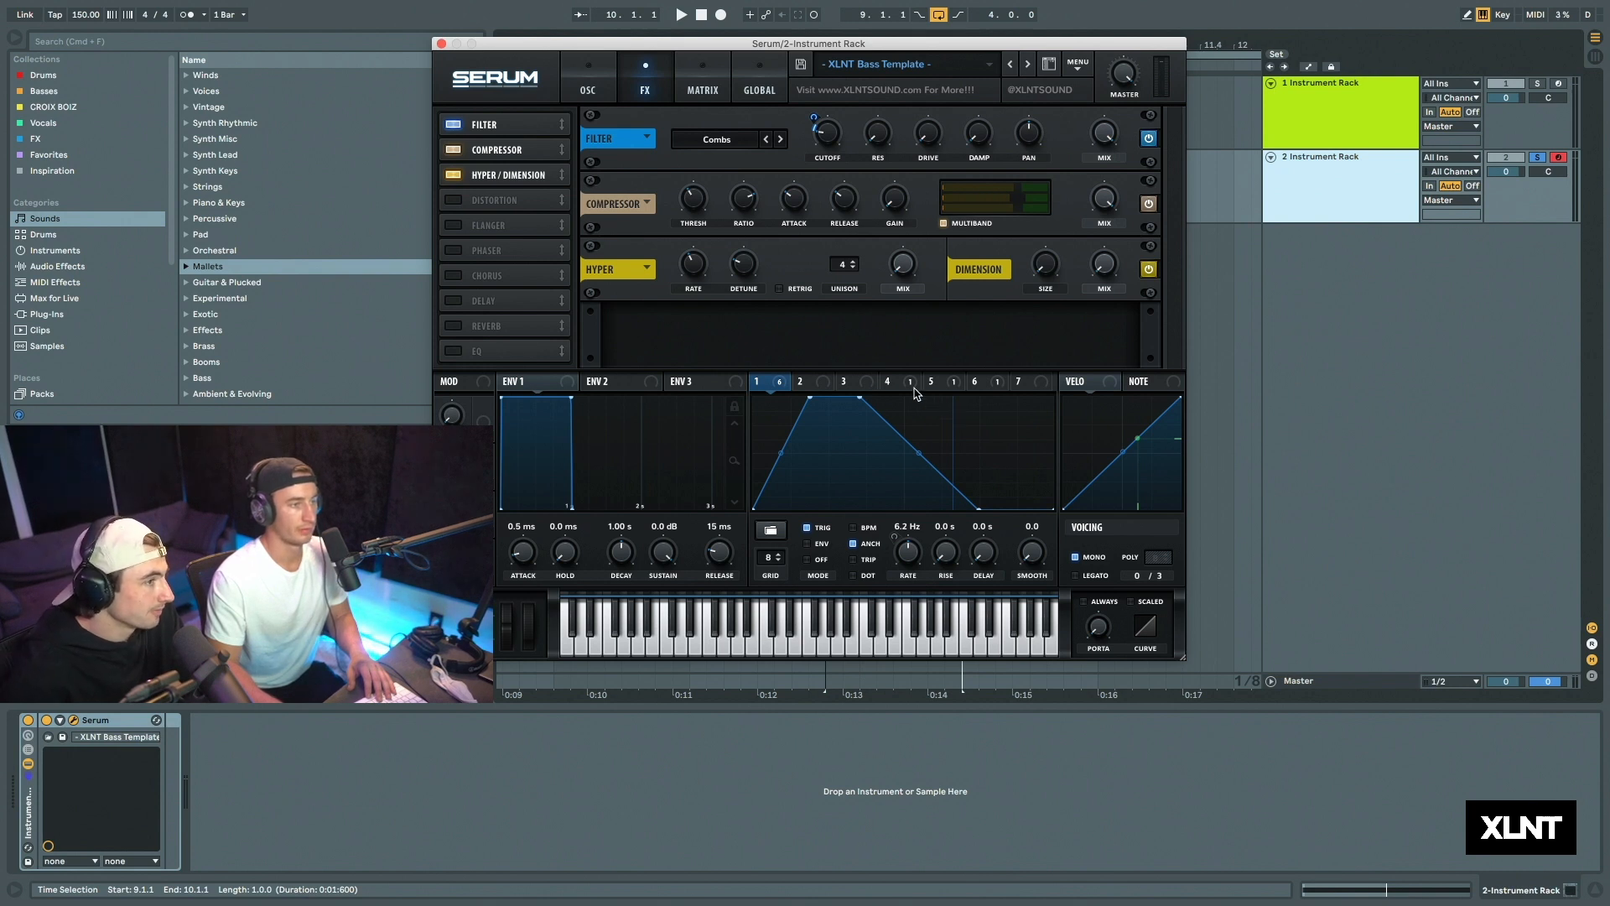
{"action": "left_click", "coordinate": [888, 381]}
{"action": "double_click", "coordinate": [826, 433]}
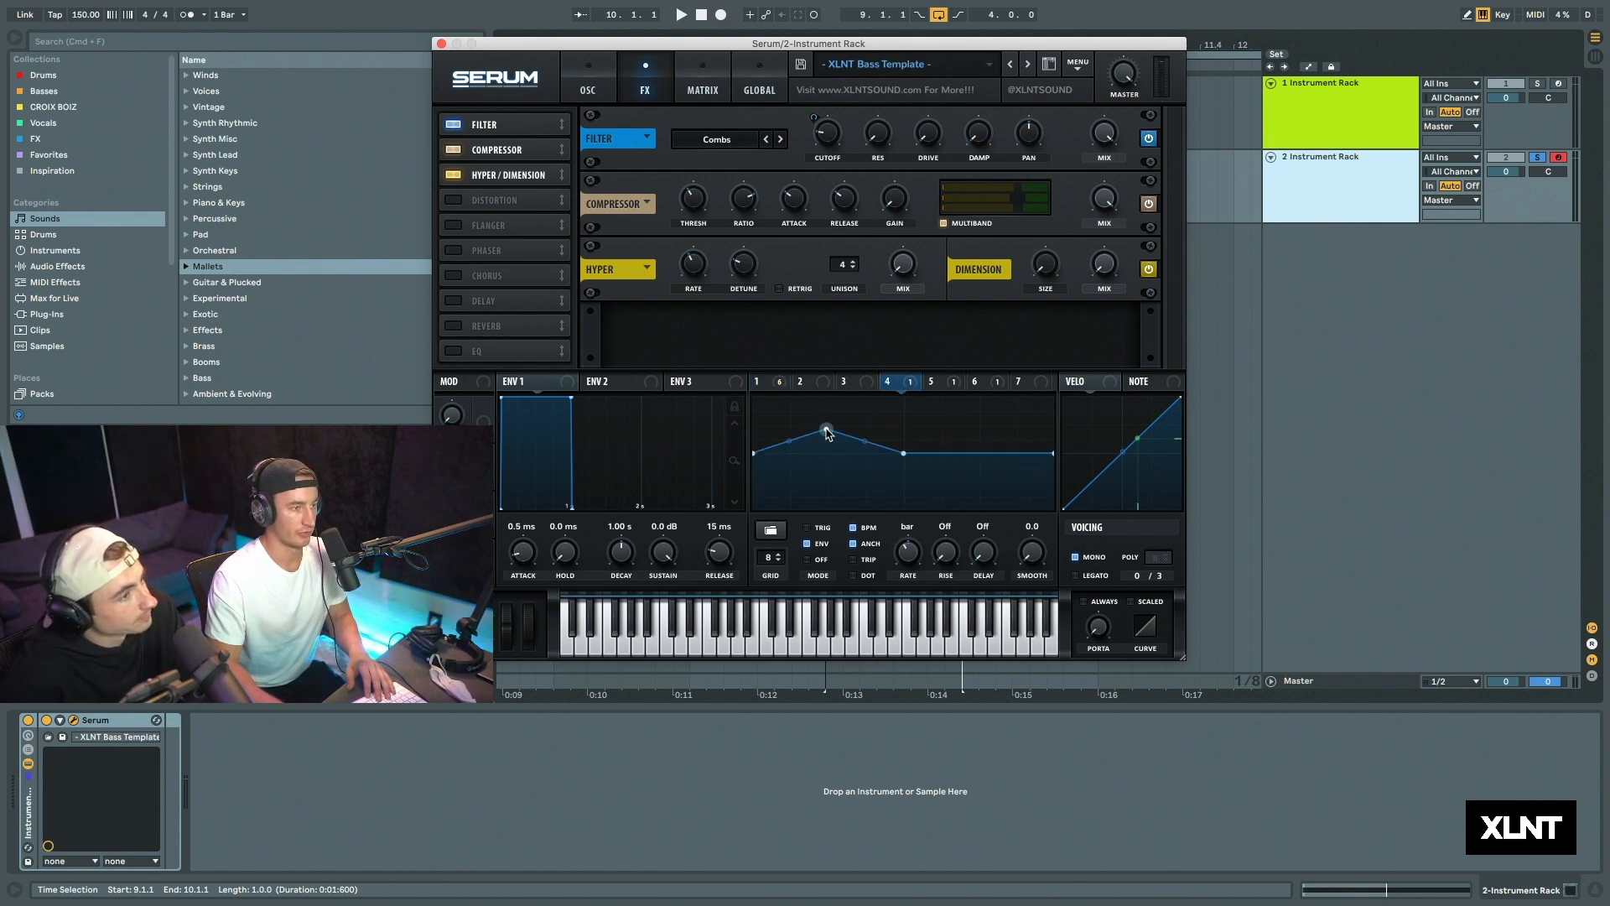
{"action": "left_click_drag", "start_coordinate": [753, 453], "coordinate": [750, 396]}
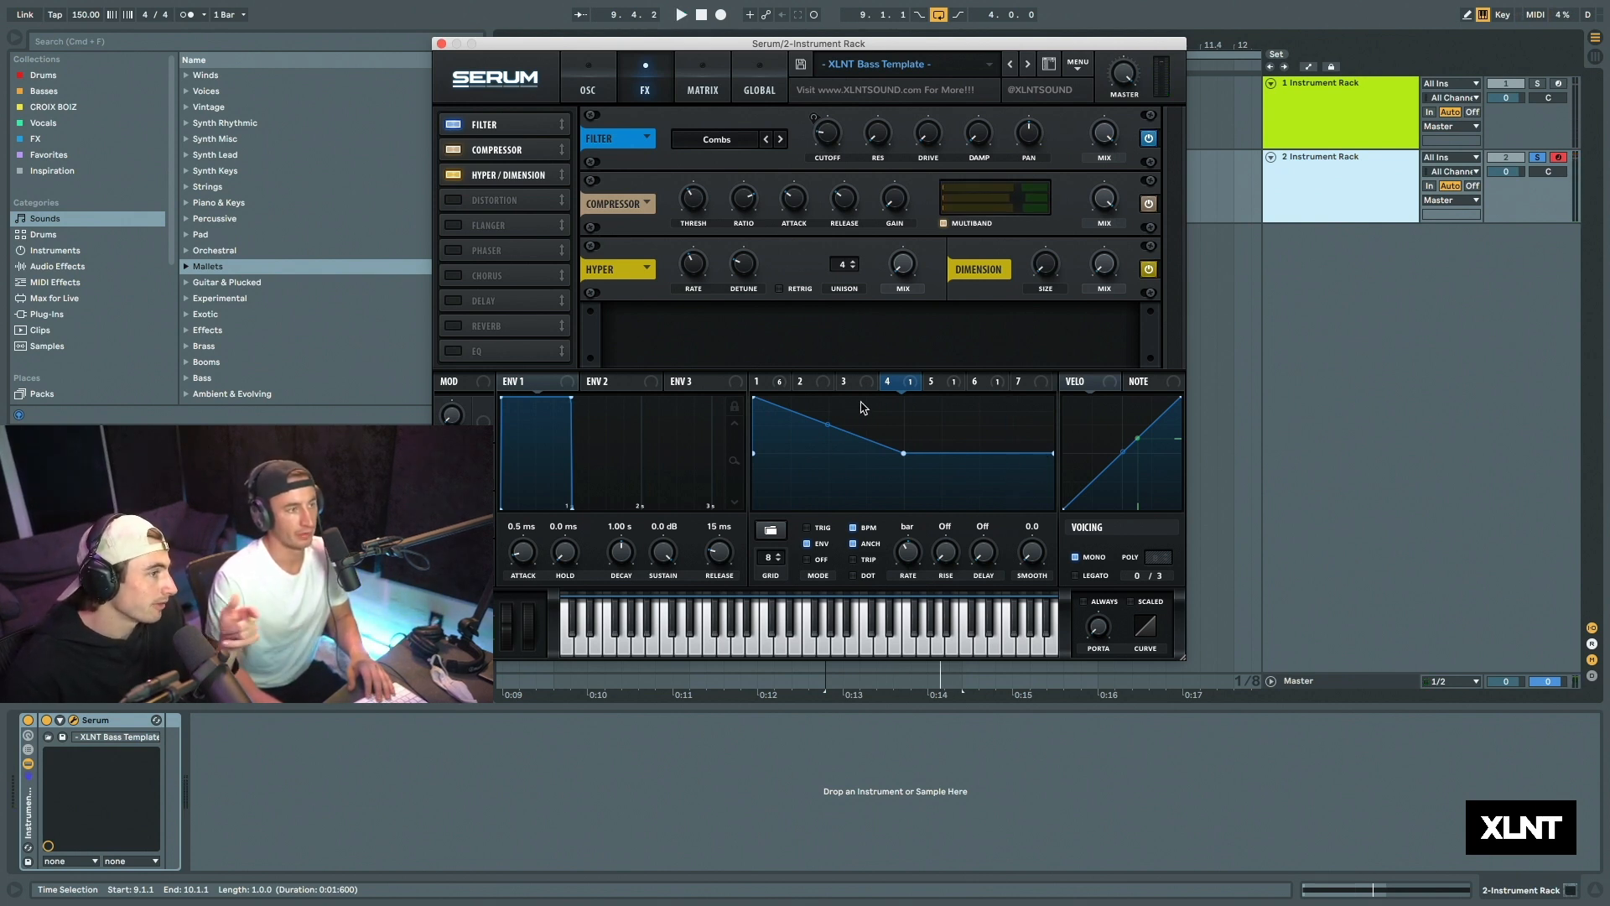
Step: Inspect LFO 4's modulation of Mast.Tun, try a smaller amount for it, and play the clip
{"action": "left_click", "coordinate": [713, 88]}
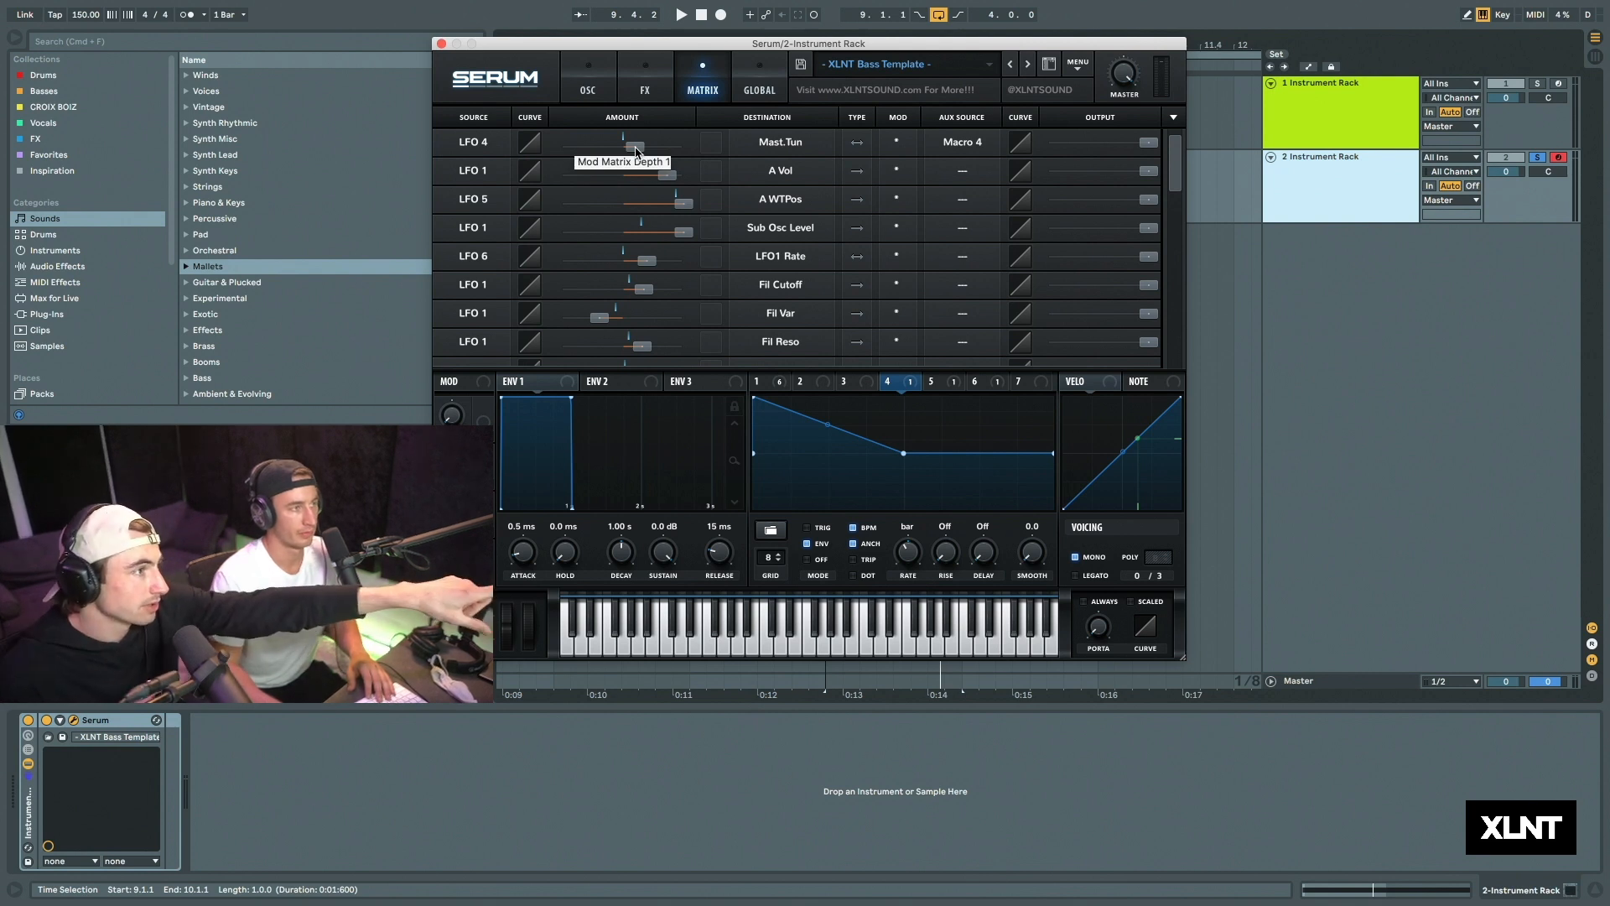
{"action": "left_click", "coordinate": [478, 147]}
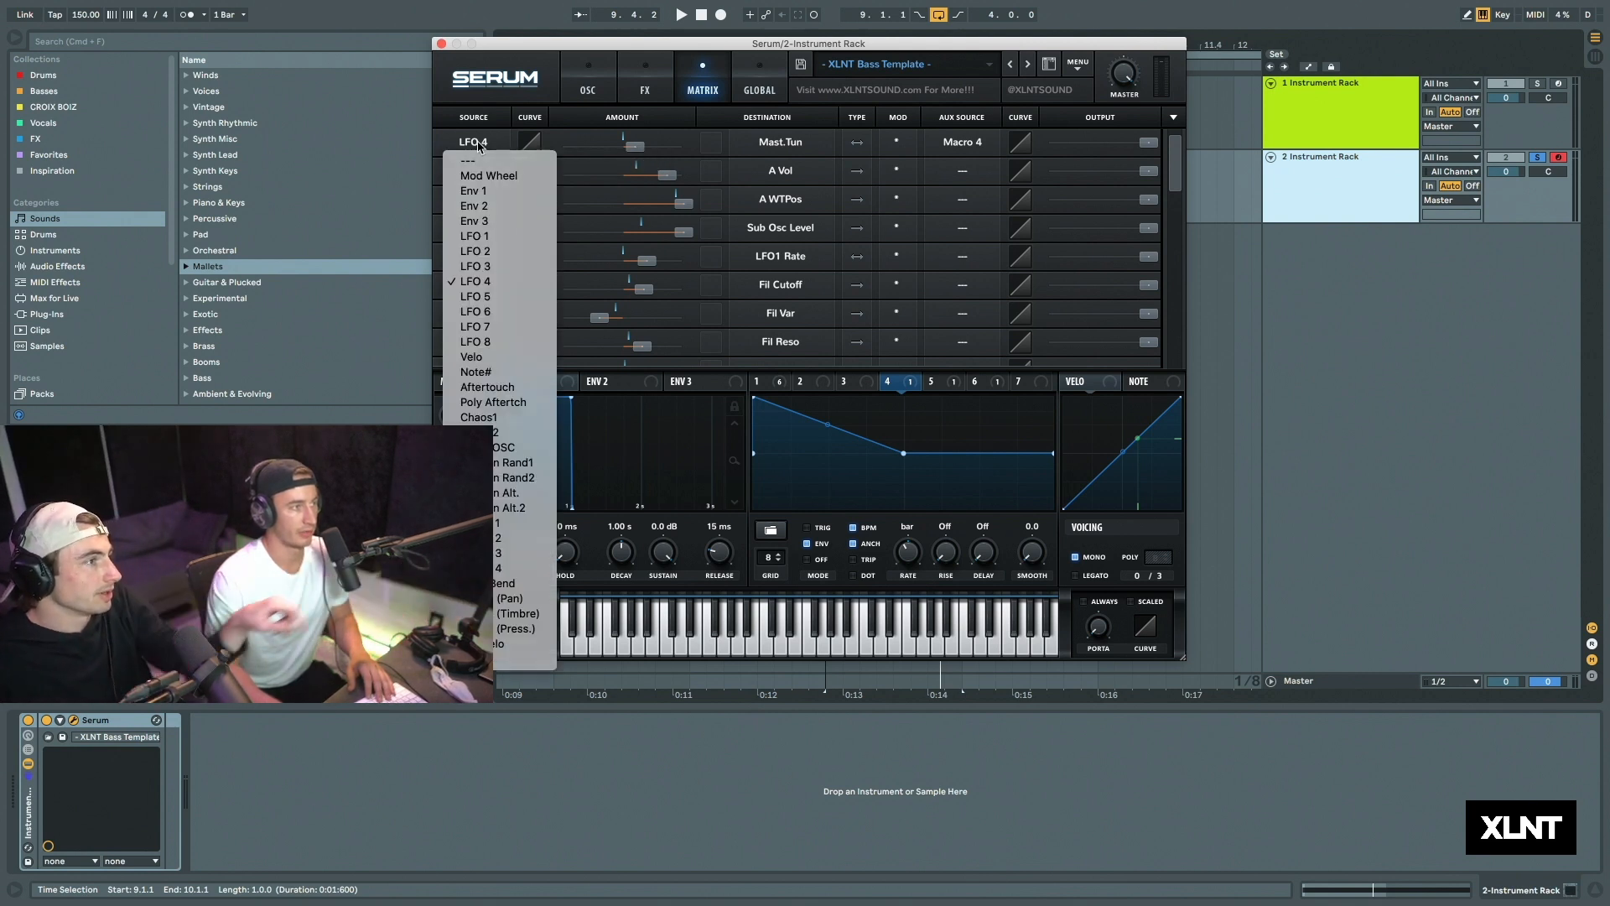
{"action": "left_click", "coordinate": [492, 282]}
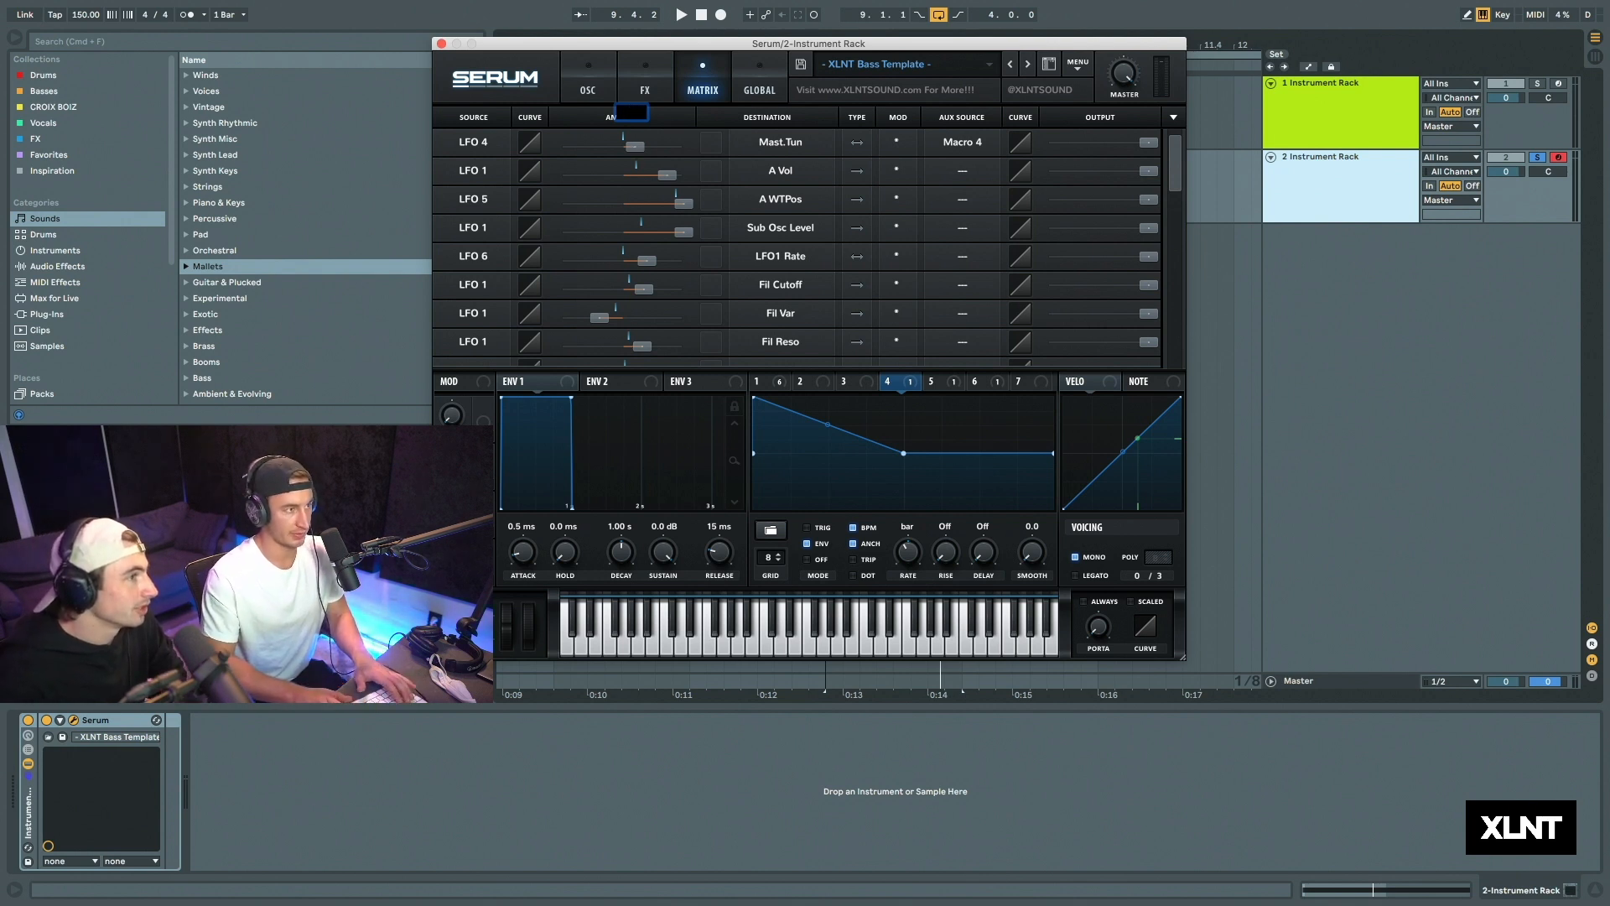
{"action": "left_click_drag", "start_coordinate": [635, 146], "coordinate": [629, 145]}
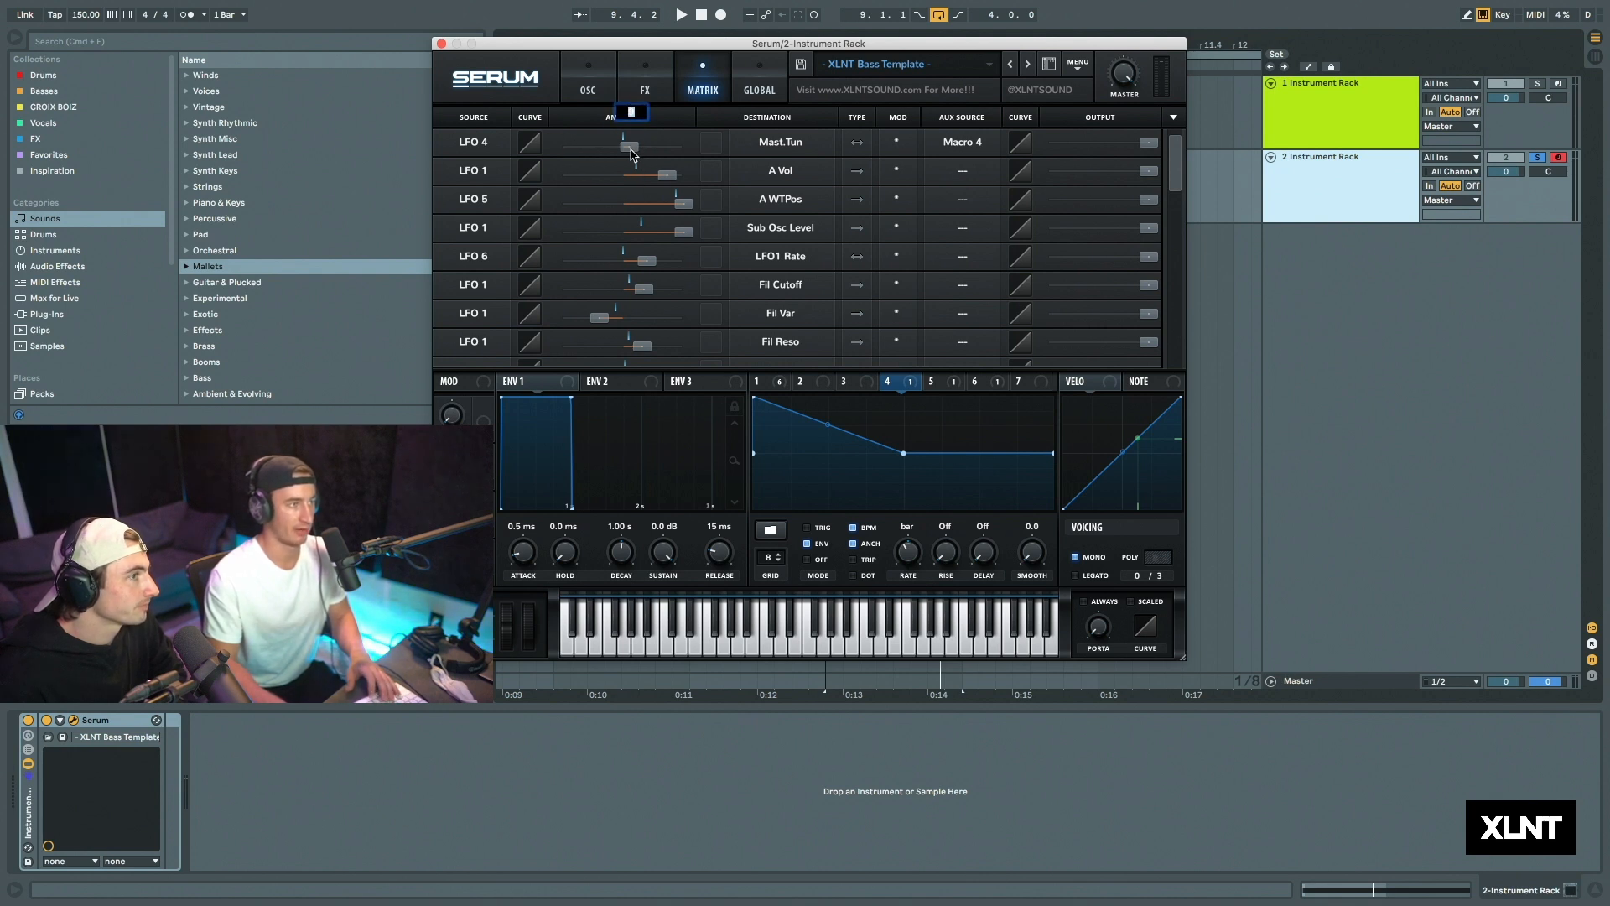
{"action": "left_click_drag", "start_coordinate": [629, 145], "coordinate": [635, 146]}
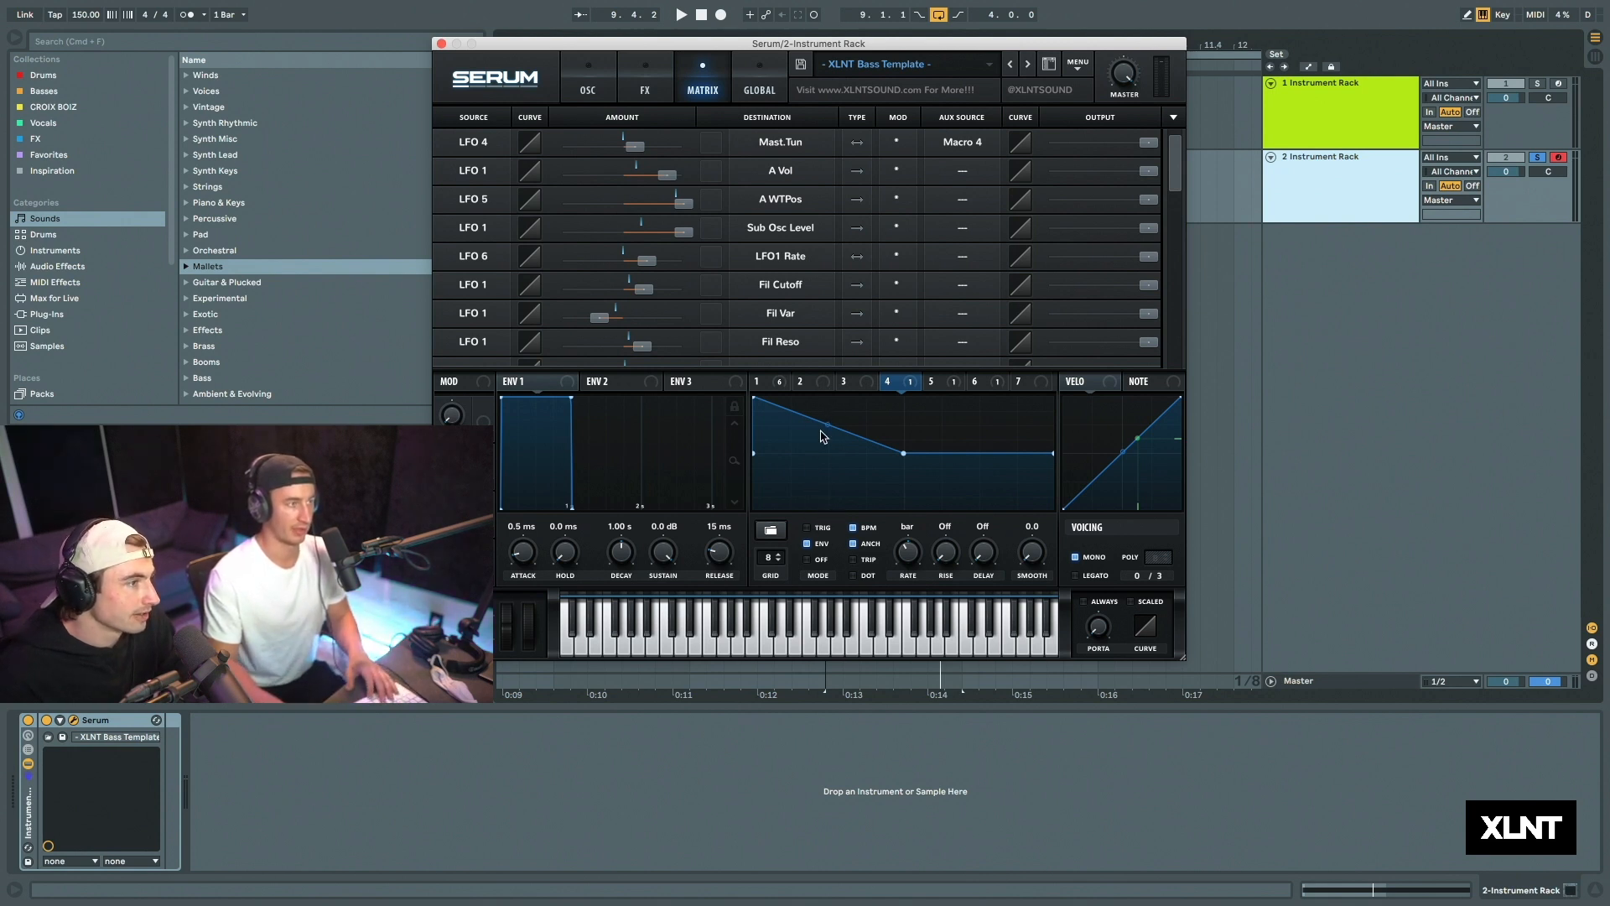
{"action": "key", "text": "space"}
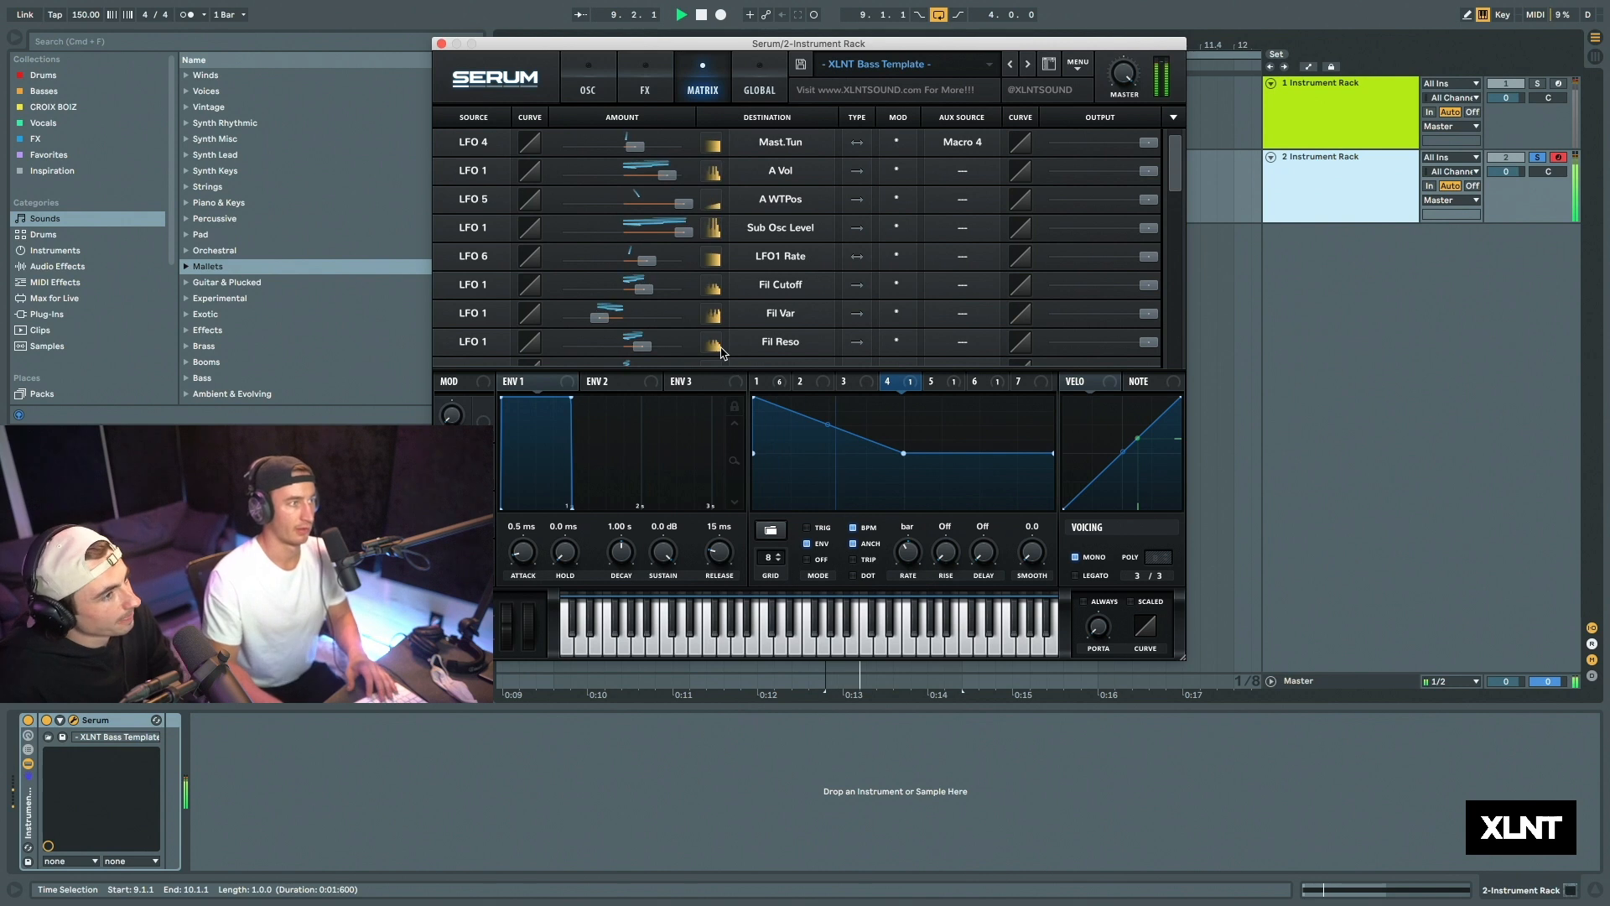
Step: Play the clip and bend LFO 4's descending segment into a concave curve
{"action": "left_click", "coordinate": [588, 81]}
{"action": "key", "text": "space"}
{"action": "key", "text": "space"}
{"action": "left_click_drag", "start_coordinate": [828, 425], "coordinate": [821, 433]}
Step: Lower the Combs effect filter's cutoff to about 27 Hz while playing the clip
{"action": "left_click", "coordinate": [644, 80]}
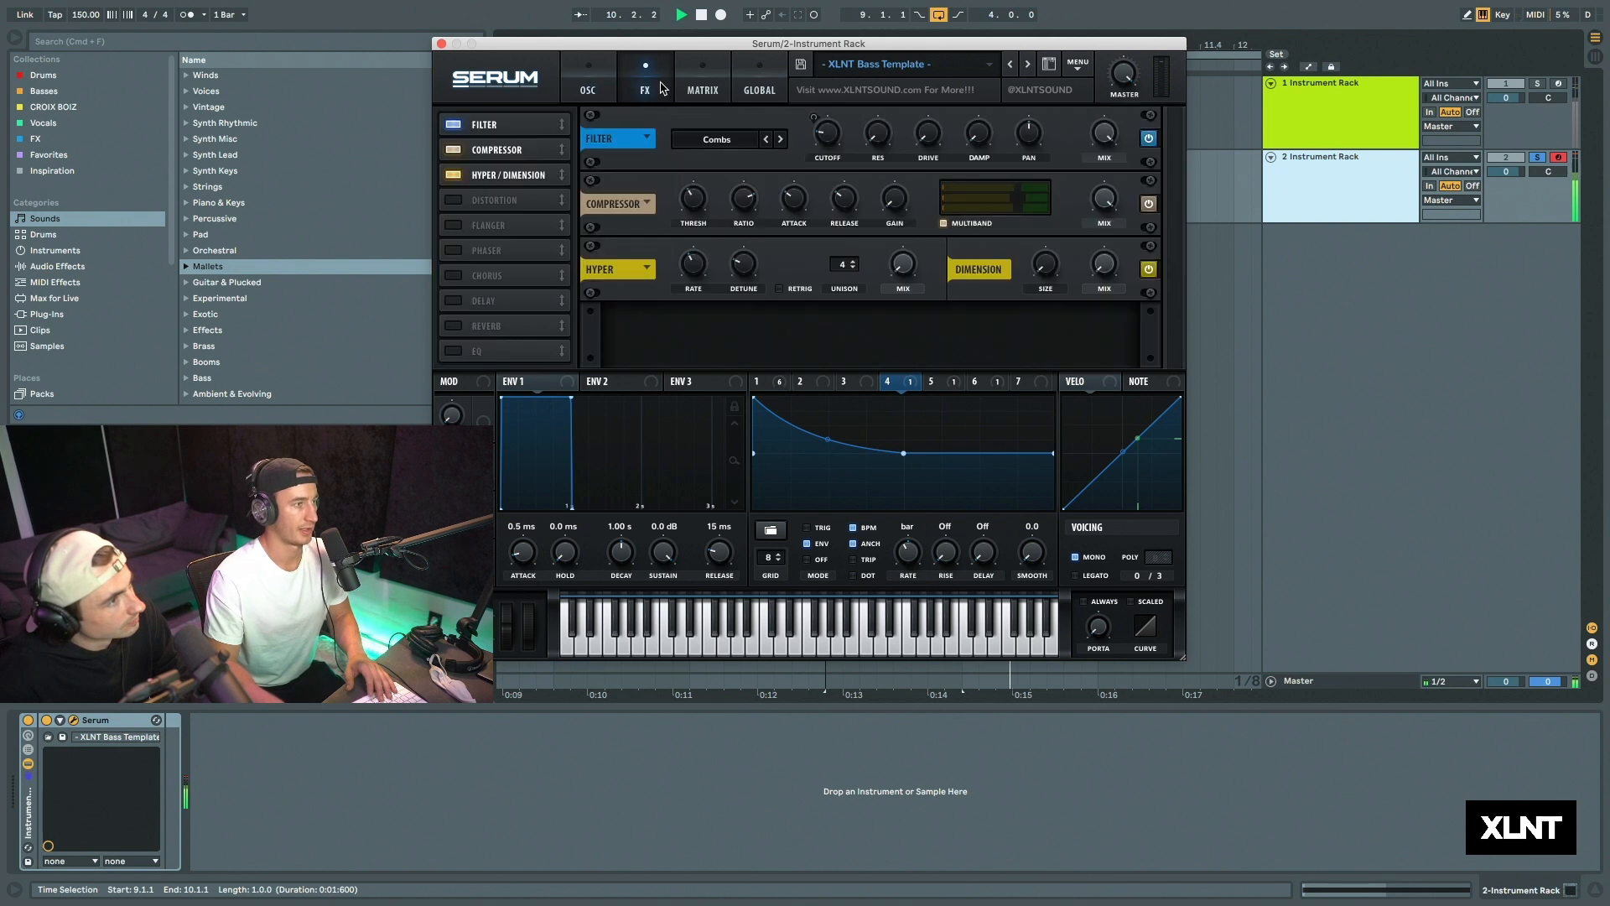
{"action": "left_click", "coordinate": [779, 384]}
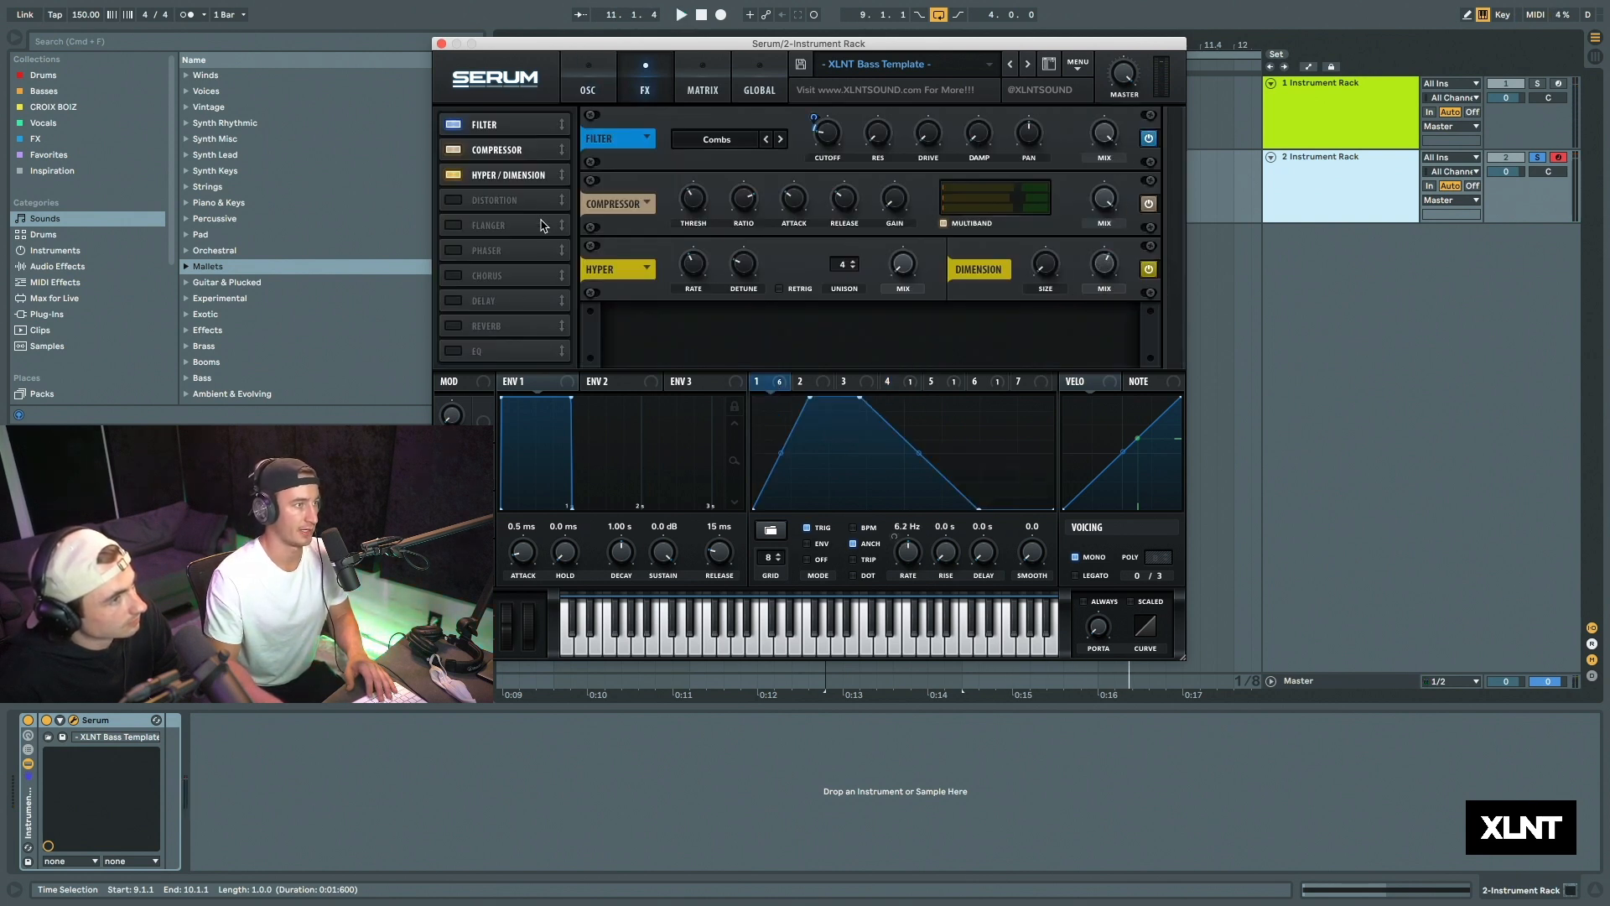
{"action": "key", "text": "space"}
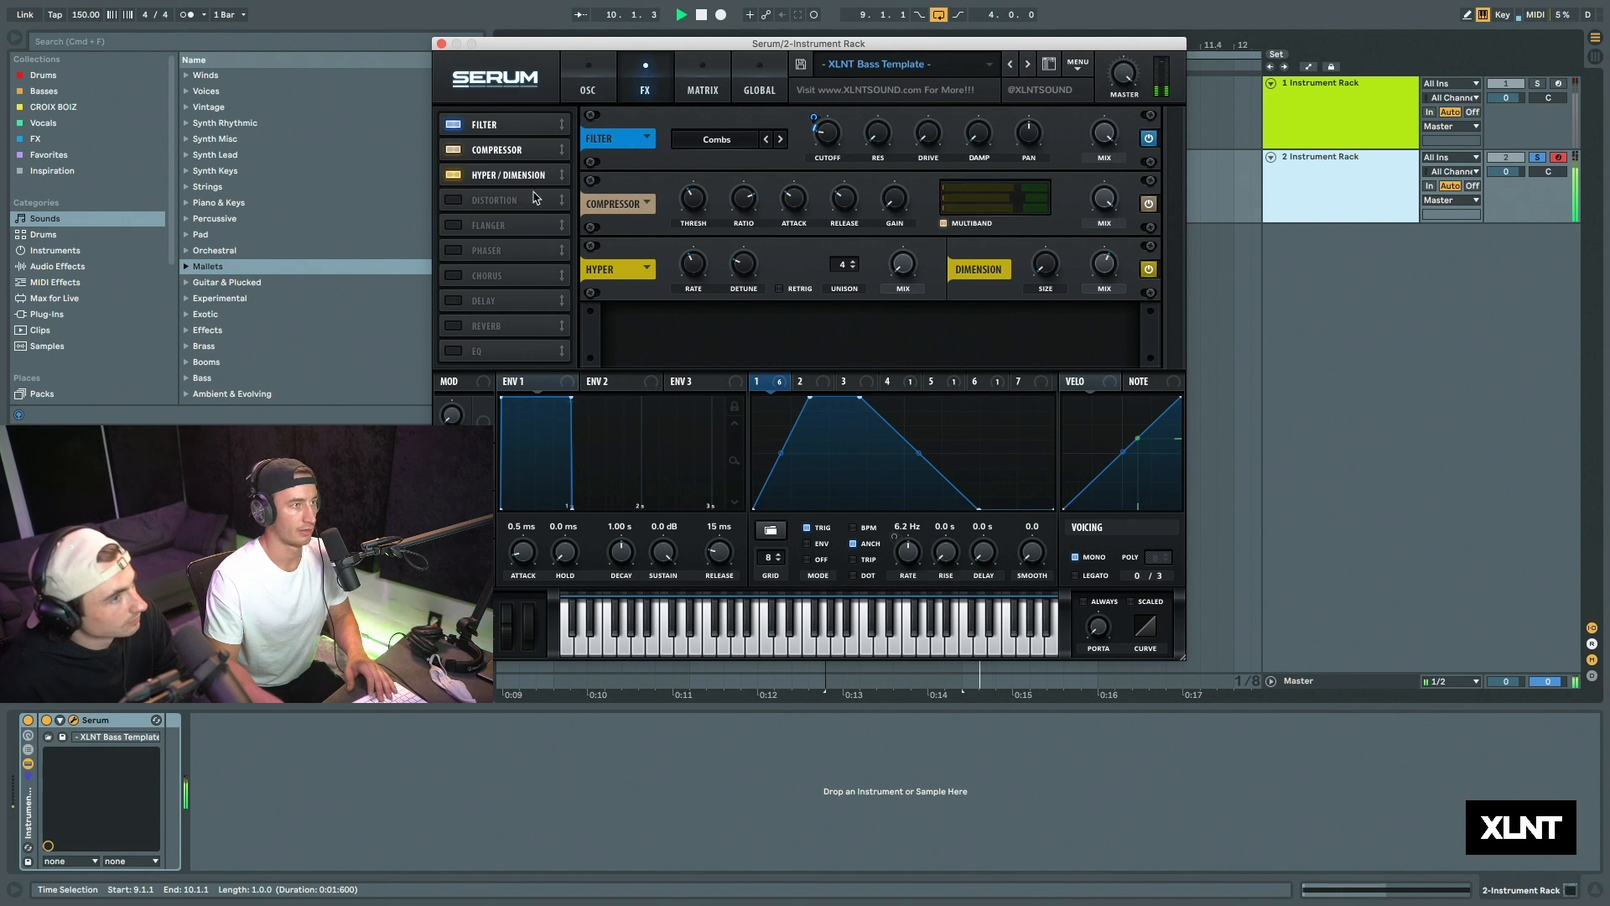
{"action": "mouse_move", "coordinate": [836, 133]}
{"action": "key", "text": "space"}
{"action": "key", "text": "space"}
{"action": "left_click_drag", "start_coordinate": [837, 134], "coordinate": [832, 135]}
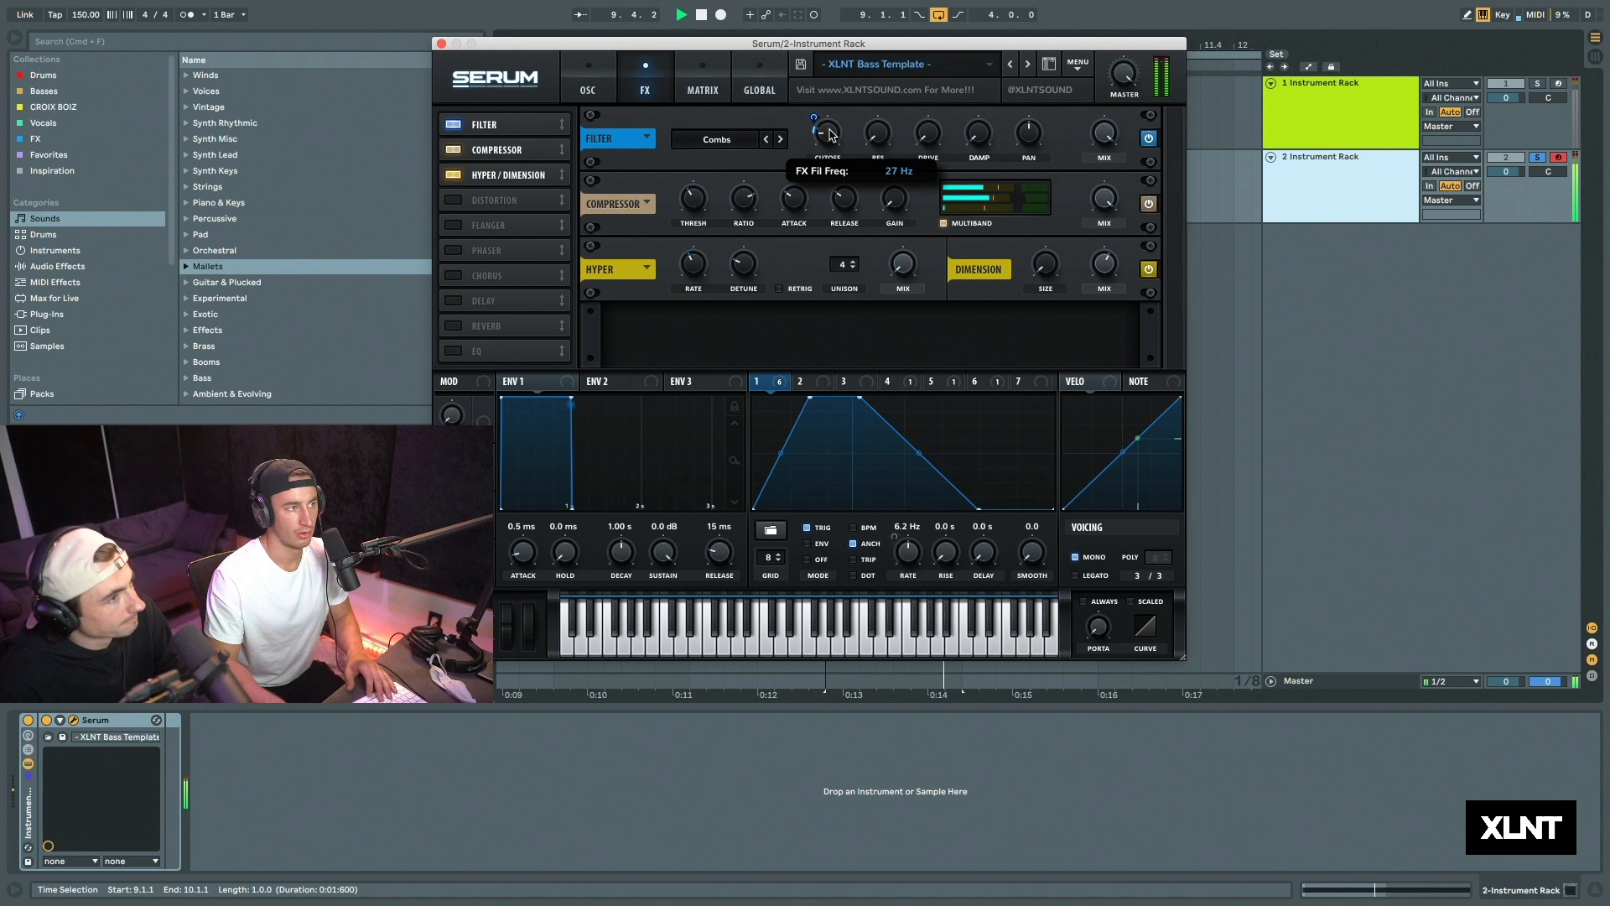
{"action": "key", "text": "space"}
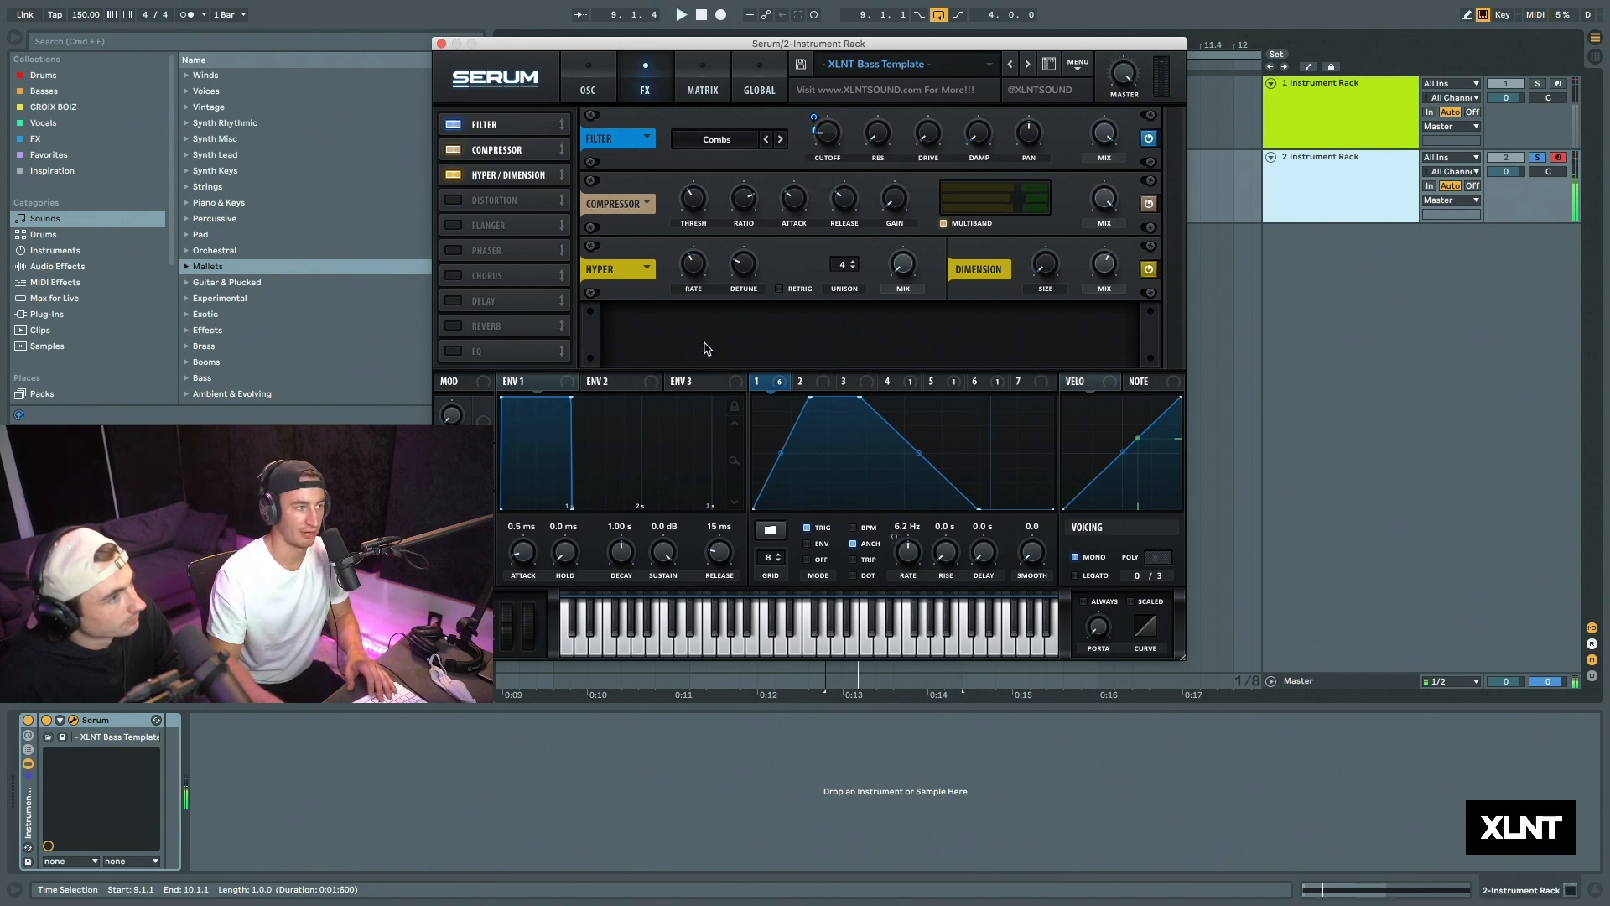
Step: Add an EQ between the filter and compressor, with a low cut on the first band and a peak-shaped gain reduction on the second
{"action": "left_click", "coordinate": [457, 352]}
{"action": "left_click_drag", "start_coordinate": [493, 352], "coordinate": [498, 149]}
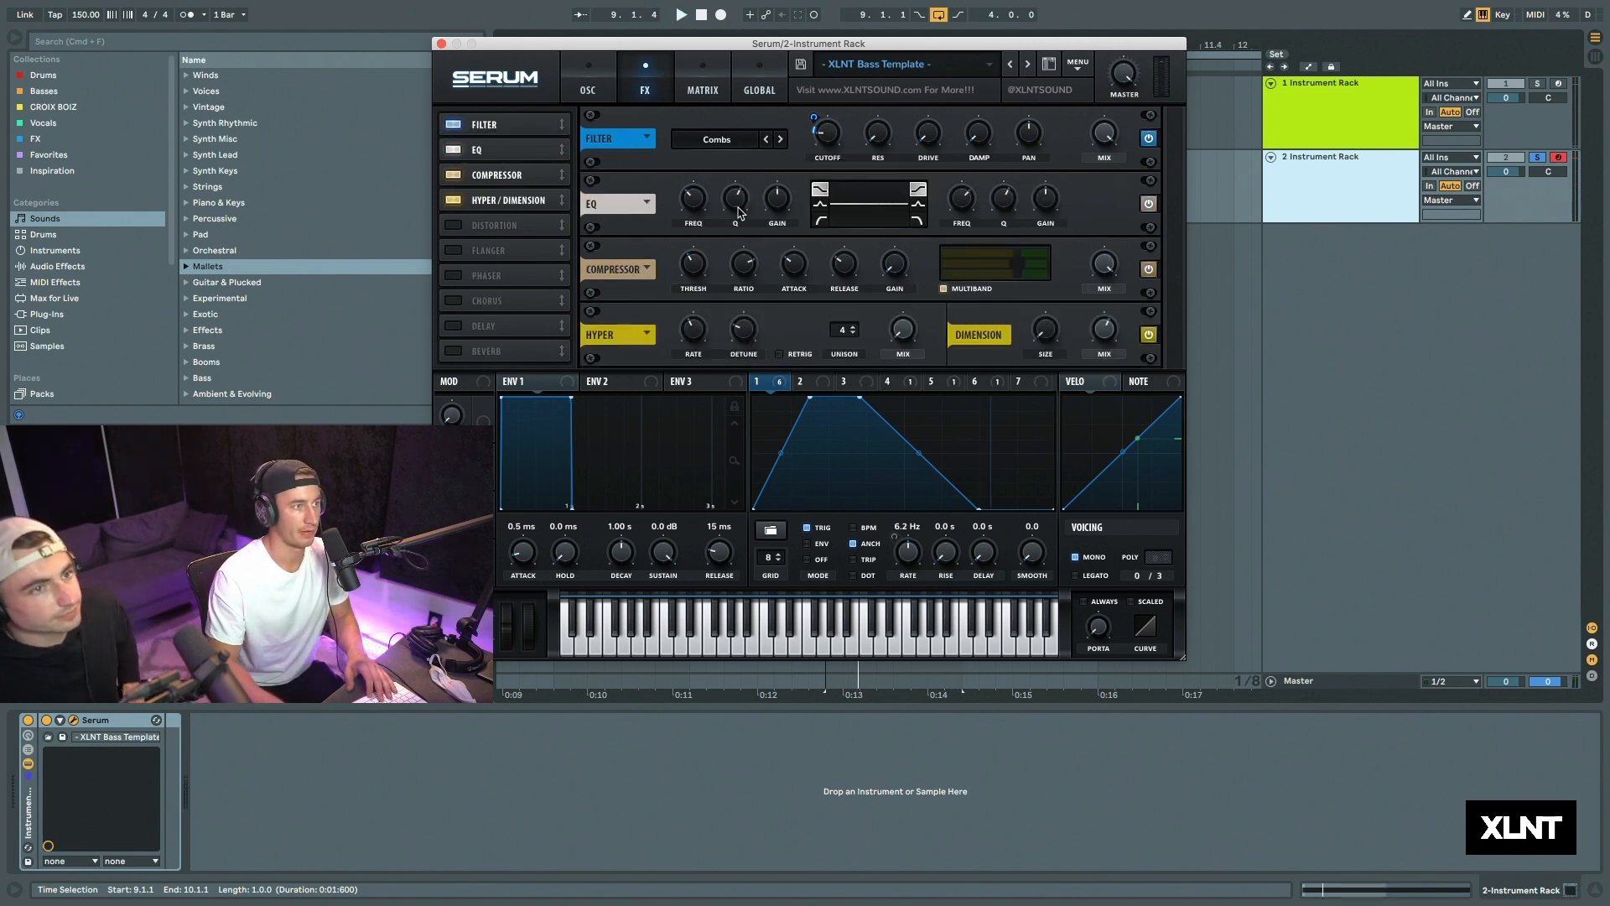
{"action": "left_click", "coordinate": [819, 222]}
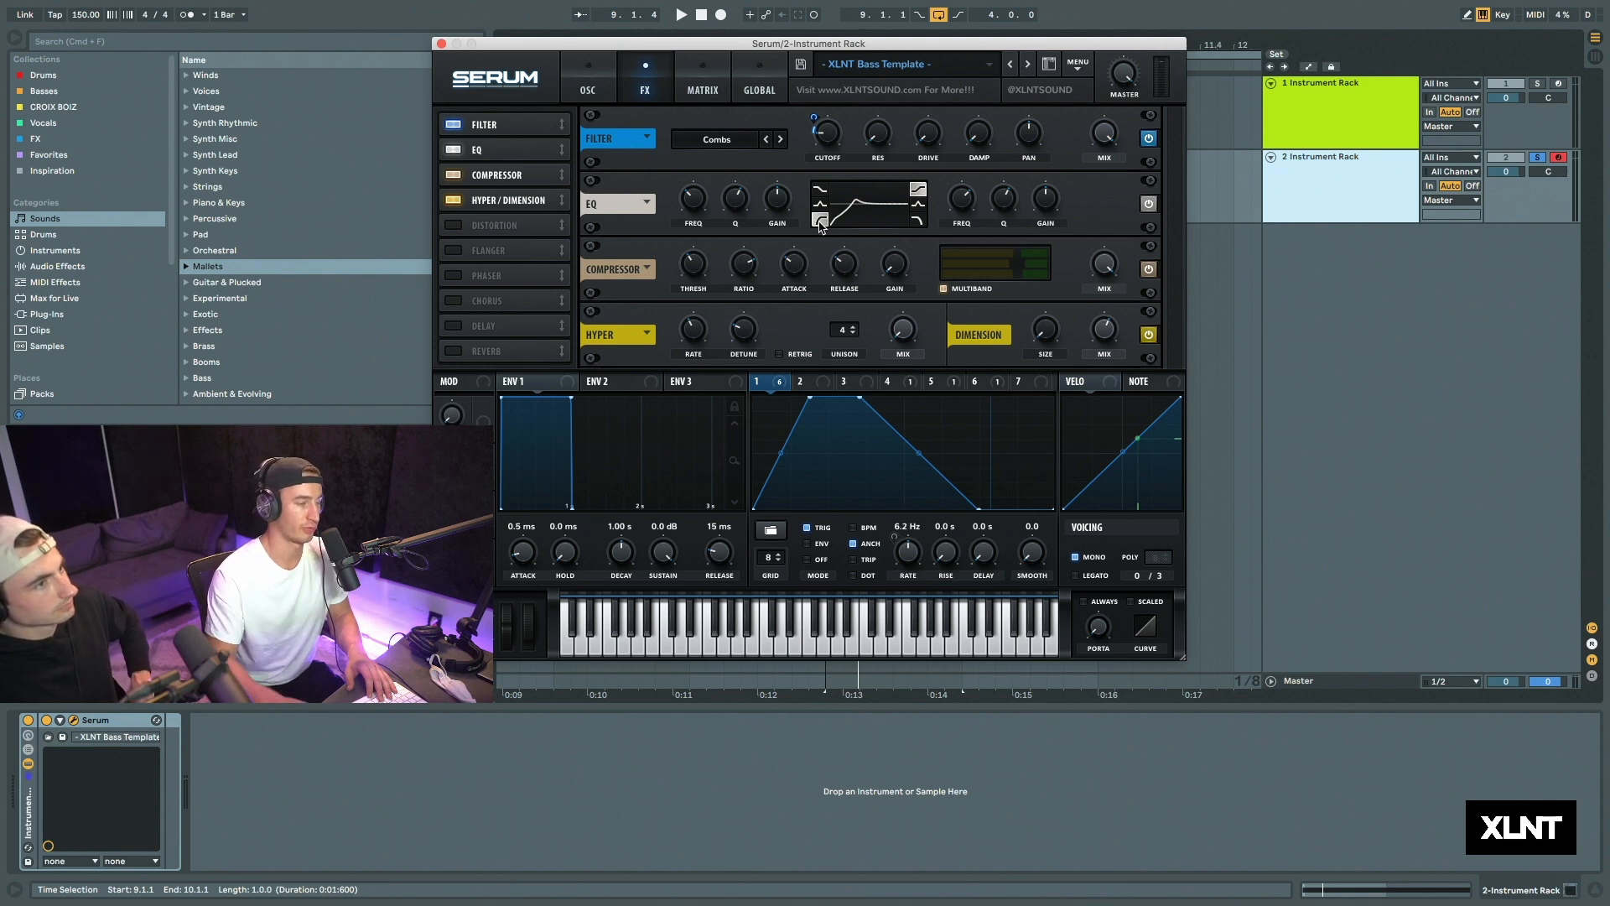
{"action": "left_click", "coordinate": [919, 206]}
{"action": "left_click_drag", "start_coordinate": [1049, 194], "coordinate": [1038, 252]}
{"action": "left_click_drag", "start_coordinate": [965, 200], "coordinate": [963, 210]}
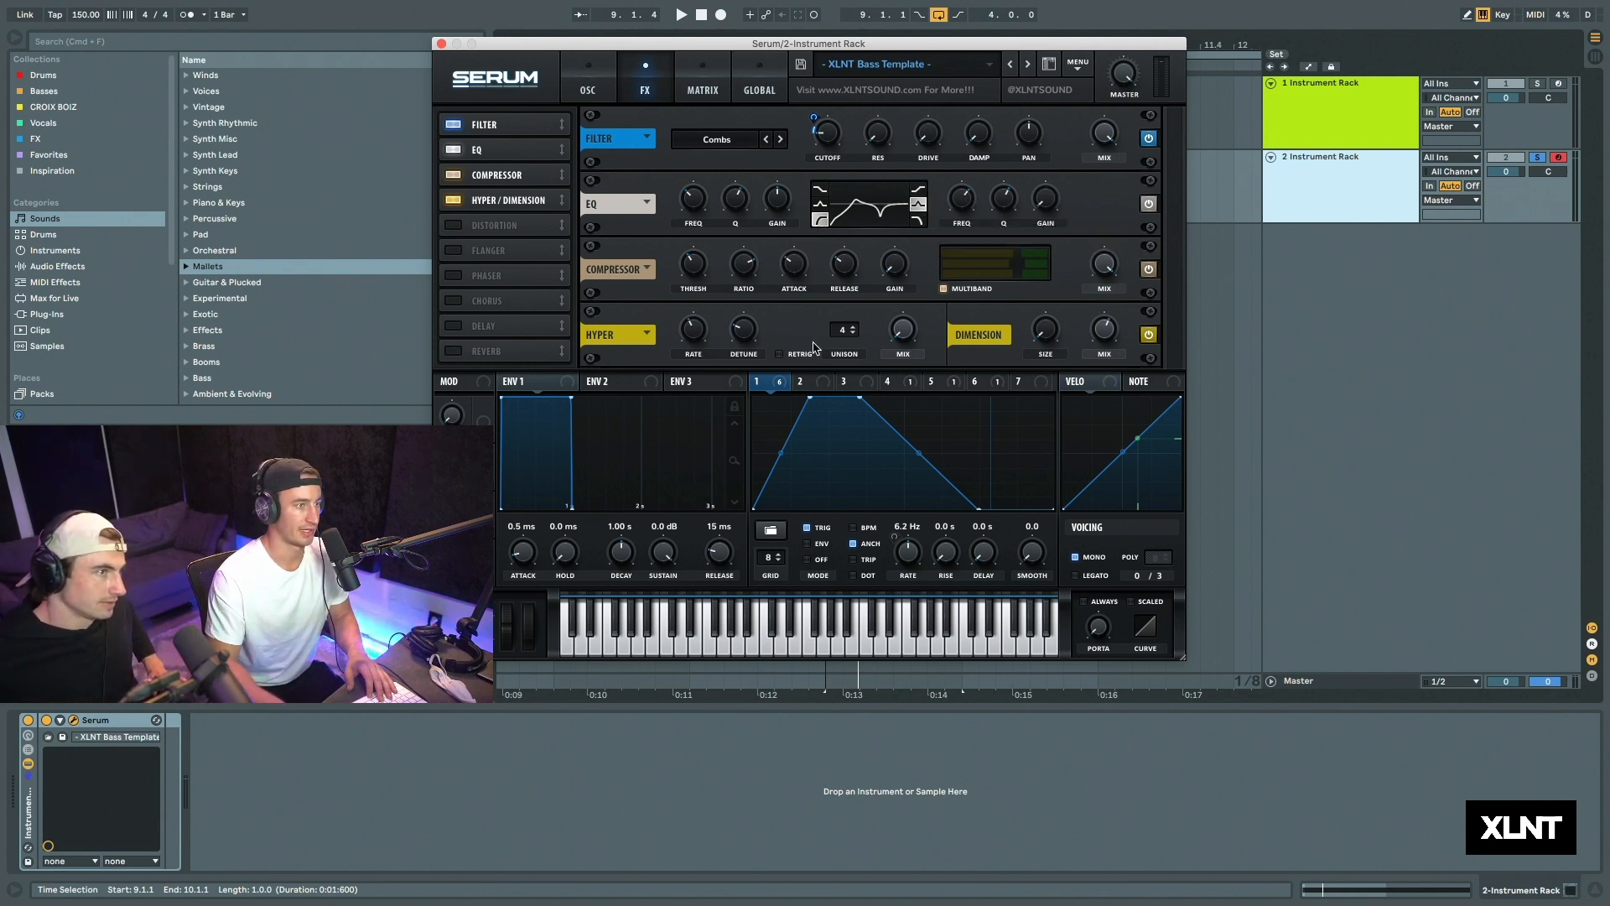
Step: Modulate both EQ band frequencies with LFO 1 and fine-tune the two frequency controls while playing the clip
{"action": "left_click_drag", "start_coordinate": [770, 369], "coordinate": [686, 209]}
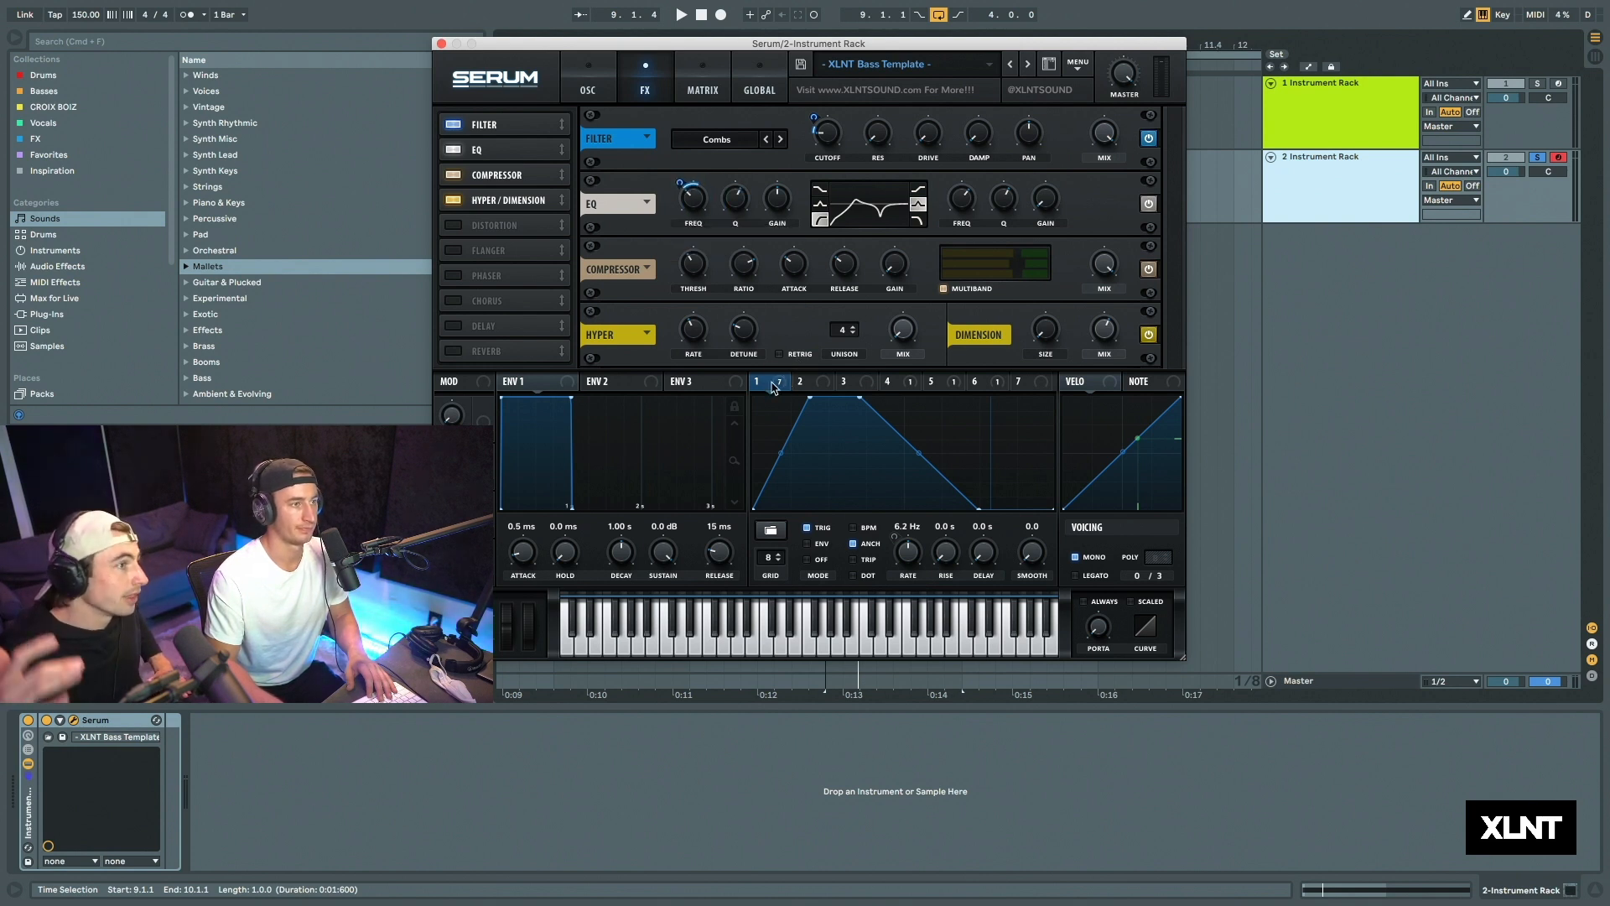
{"action": "left_click_drag", "start_coordinate": [775, 384], "coordinate": [943, 228]}
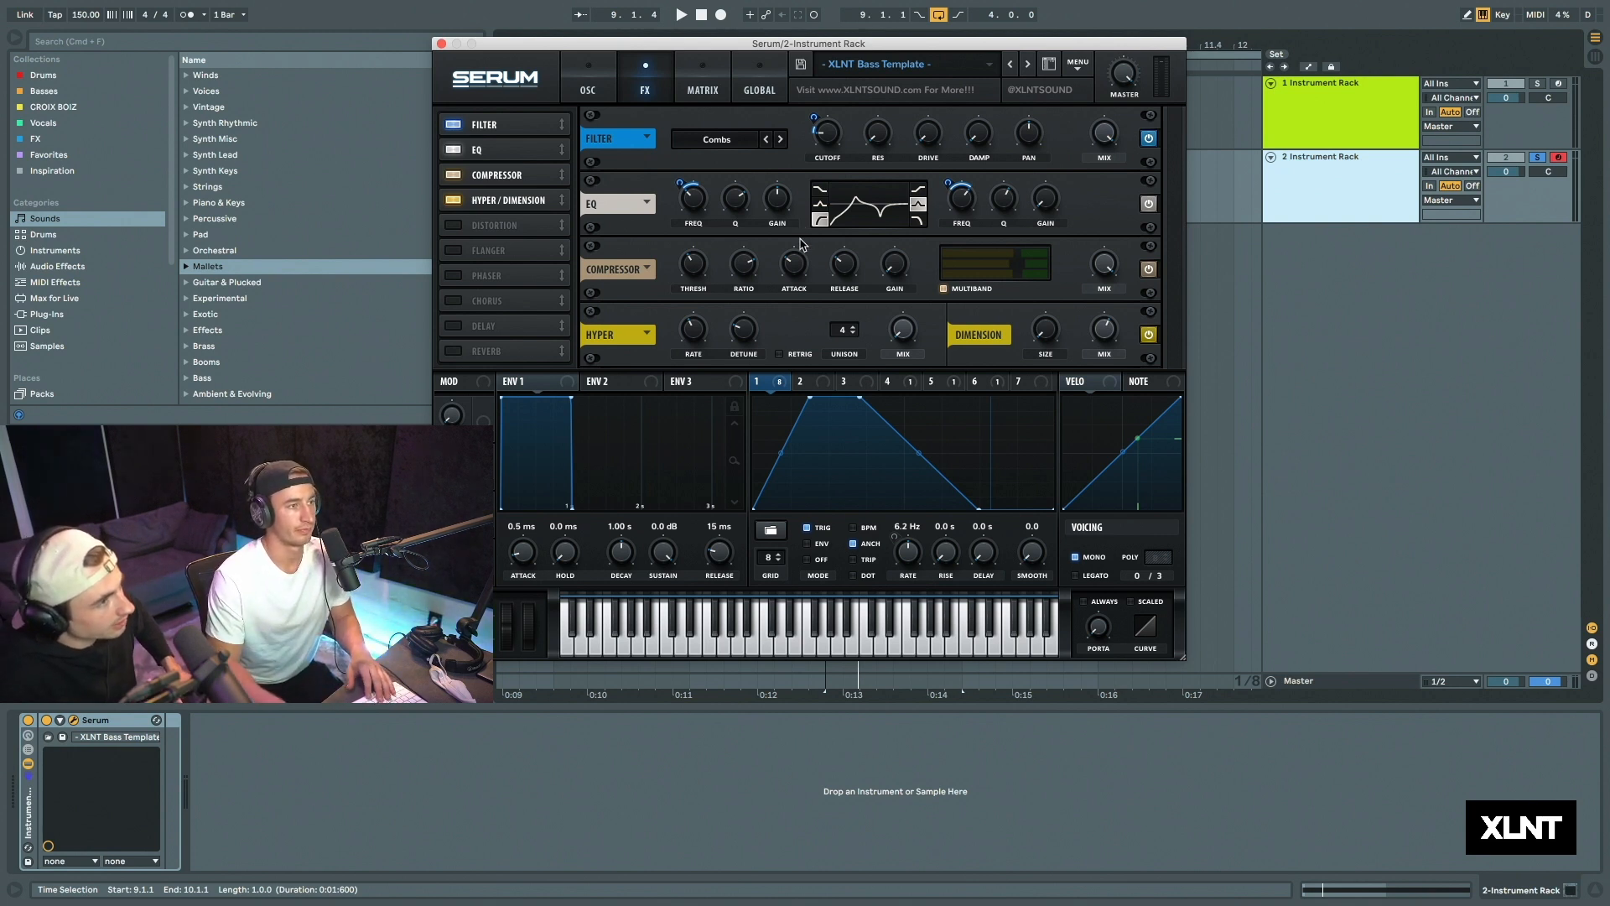
{"action": "key", "text": "space"}
{"action": "mouse_move", "coordinate": [691, 227]}
{"action": "mouse_move", "coordinate": [690, 226]}
{"action": "left_mouse_down"}
{"action": "mouse_move", "coordinate": [695, 191]}
{"action": "mouse_move", "coordinate": [690, 210]}
{"action": "left_mouse_up"}
{"action": "left_click_drag", "start_coordinate": [961, 205], "coordinate": [959, 186]}
{"action": "key", "text": "space"}
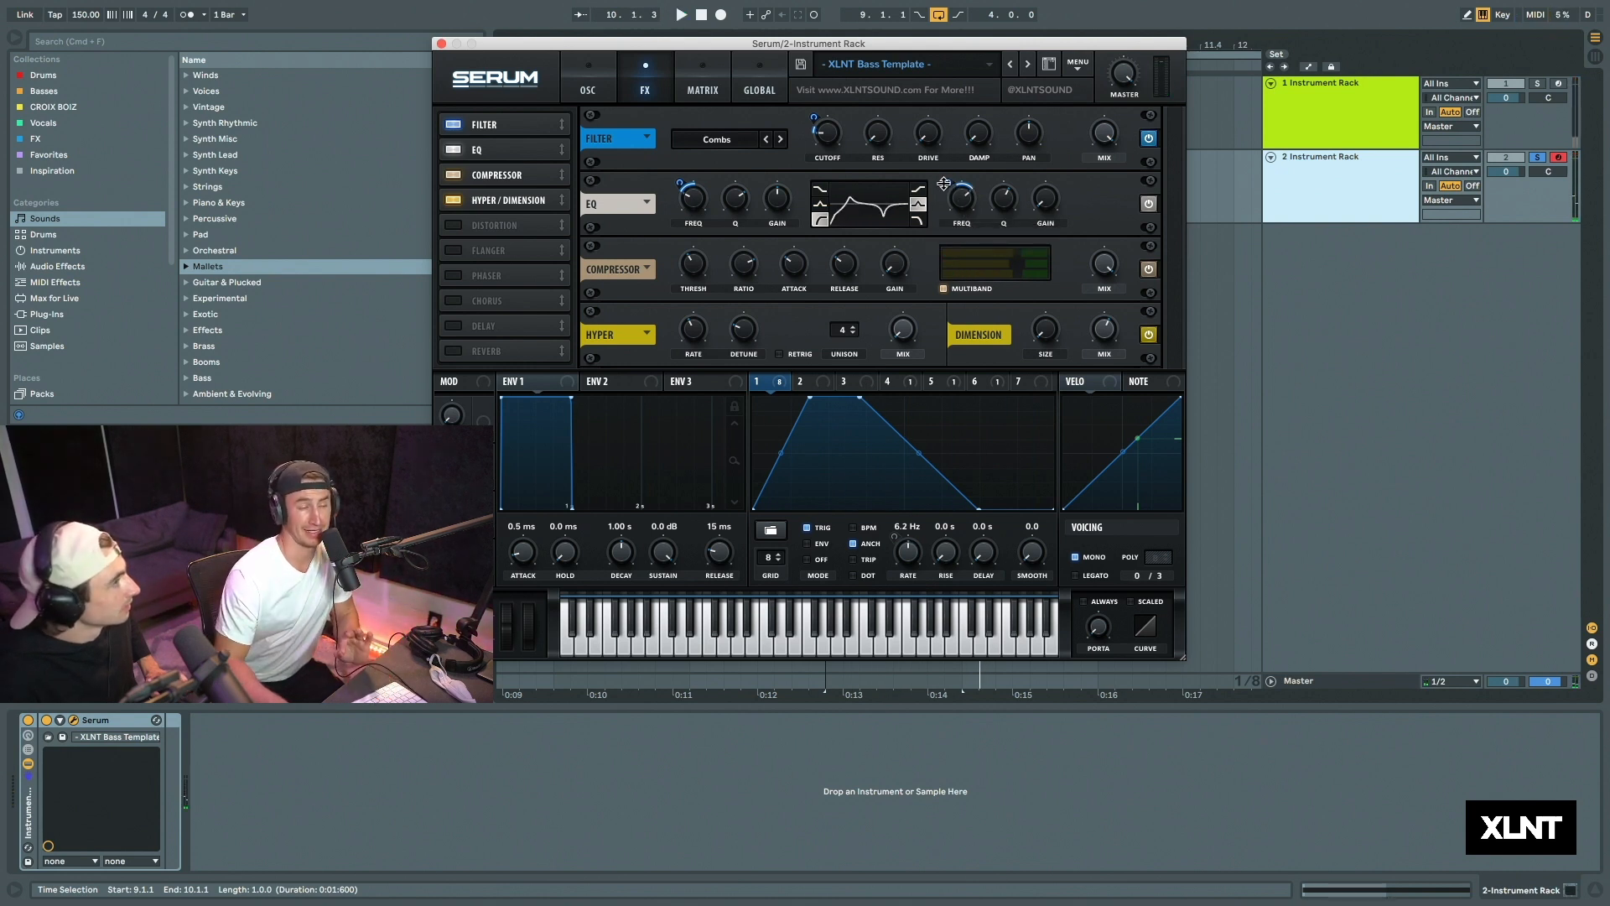
{"action": "left_click_drag", "start_coordinate": [944, 183], "coordinate": [945, 177]}
{"action": "key", "text": "space"}
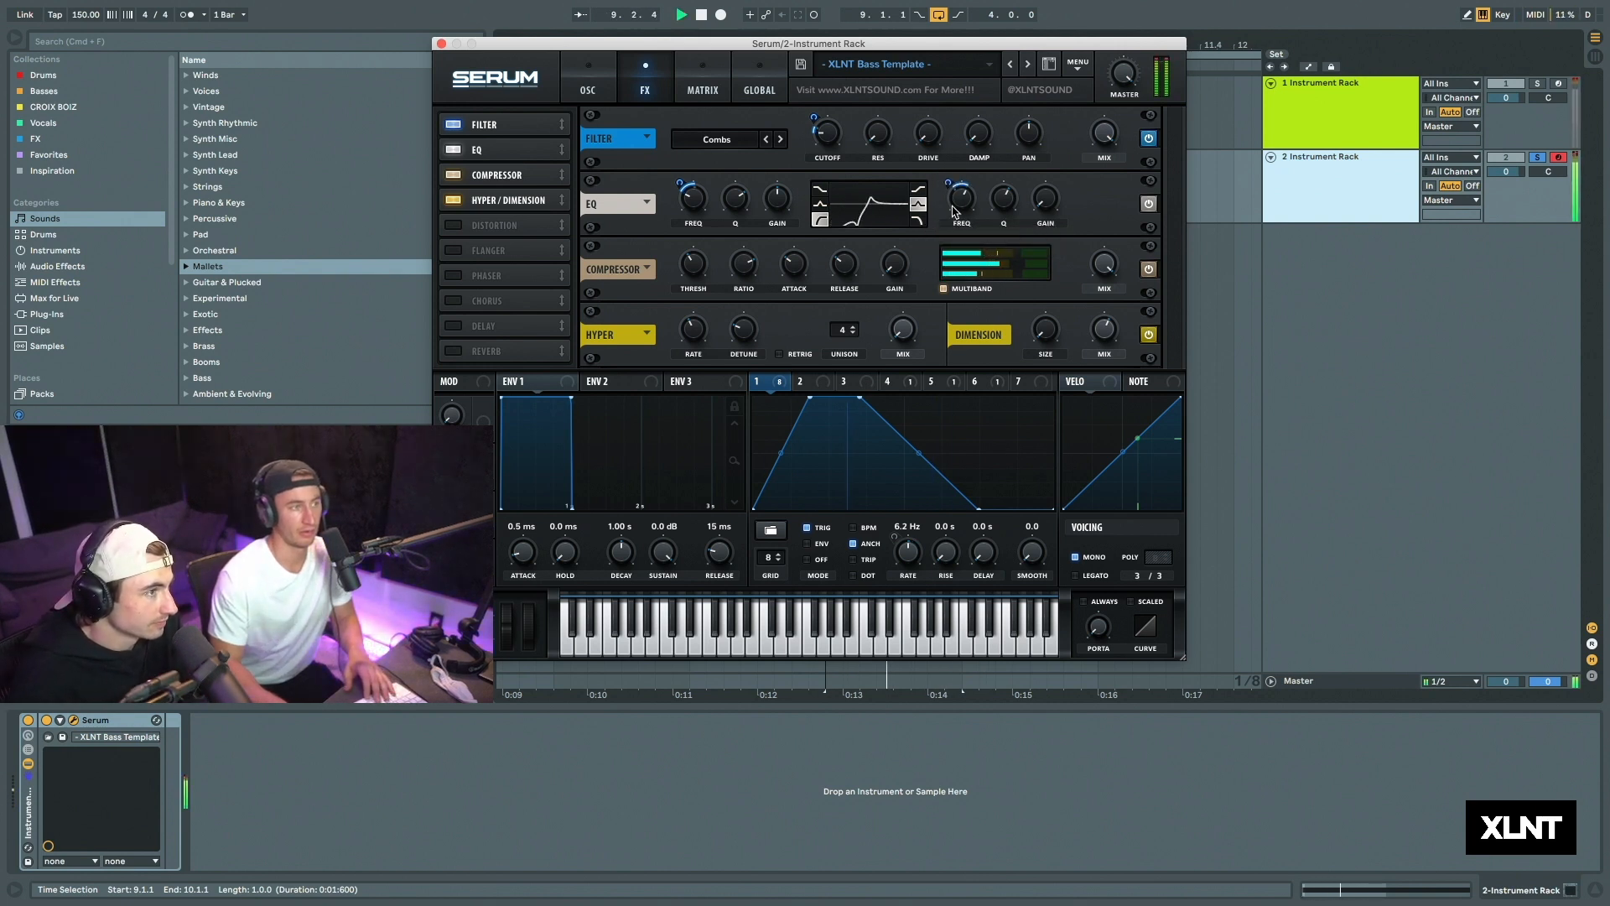
{"action": "key", "text": "space"}
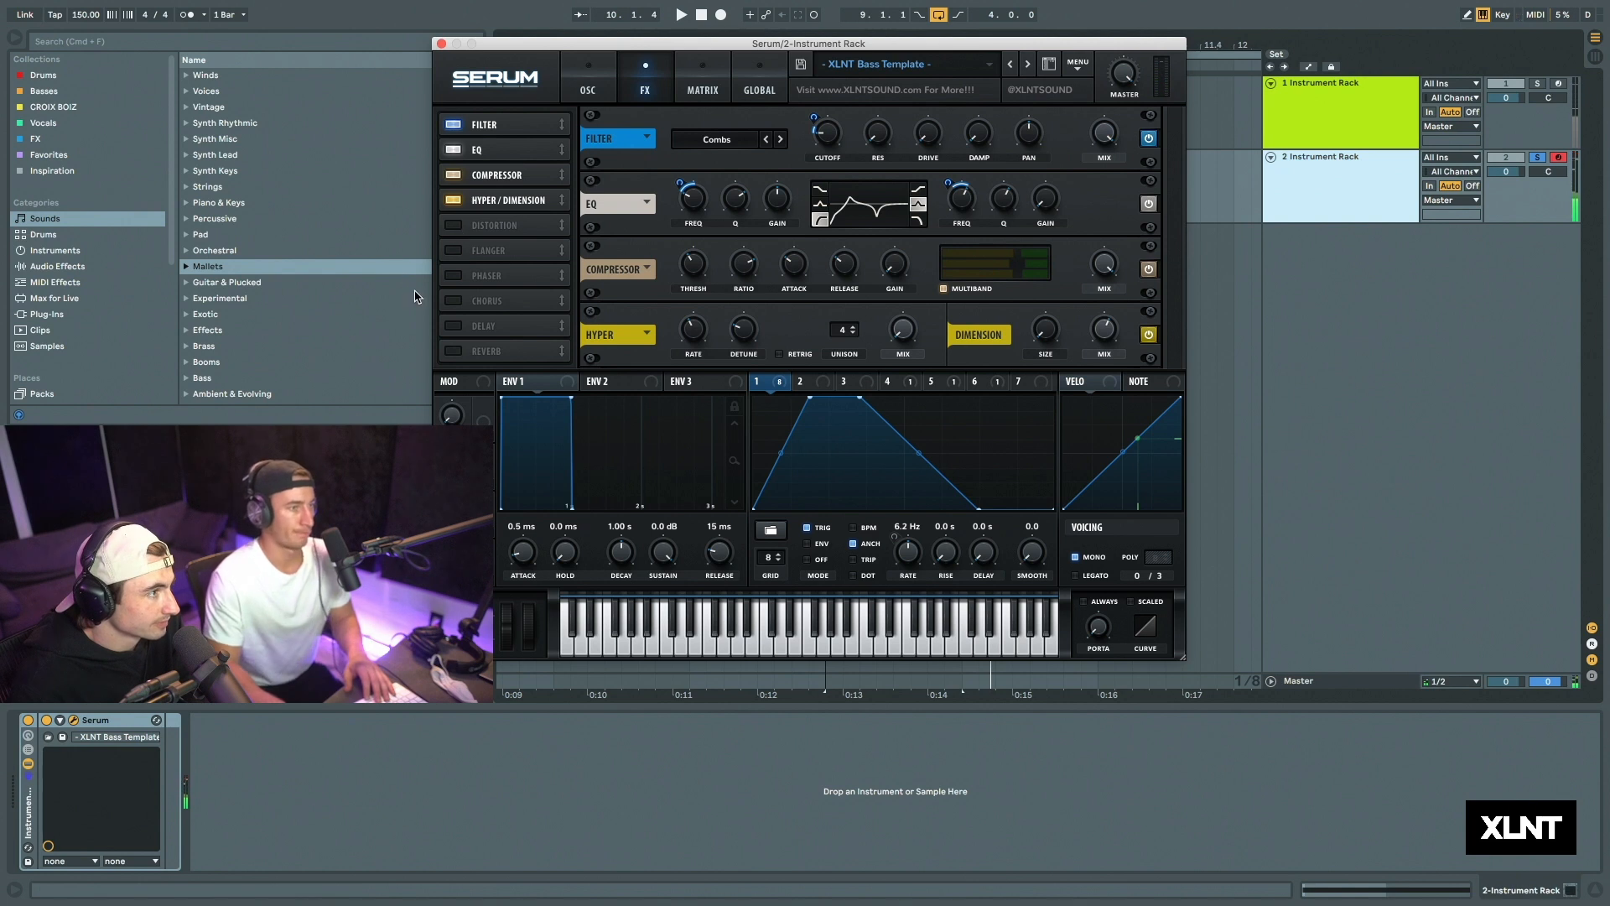
Step: Add a Delay between the EQ and compressor and load its Tonal Delay preset
{"action": "left_click", "coordinate": [453, 325]}
{"action": "left_click_drag", "start_coordinate": [484, 325], "coordinate": [495, 178]}
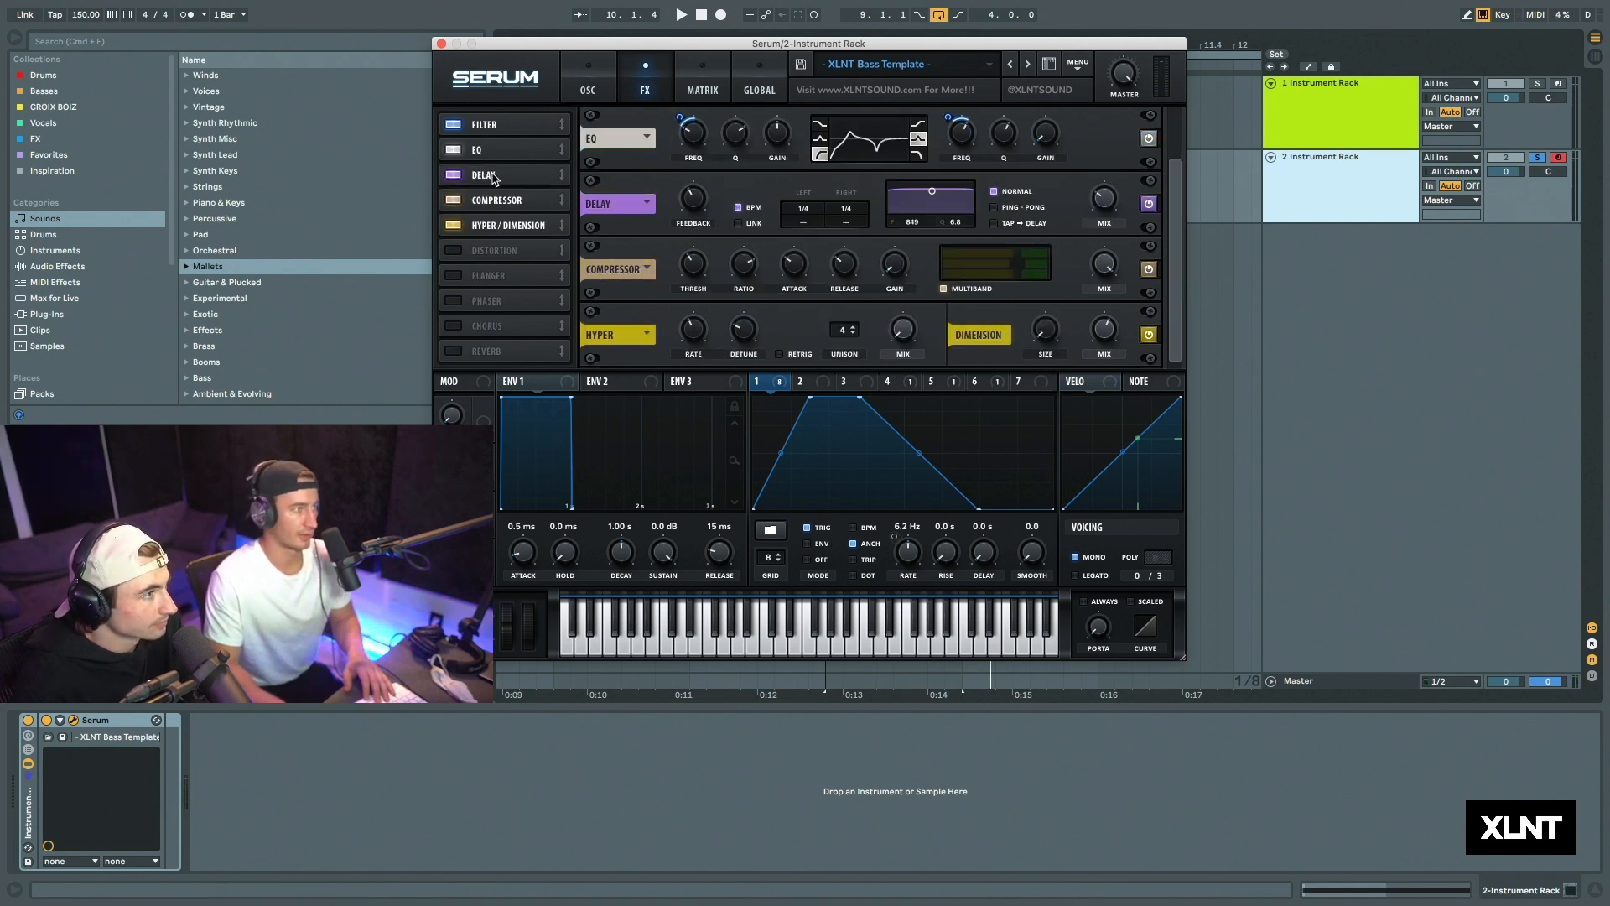
{"action": "left_click", "coordinate": [647, 204]}
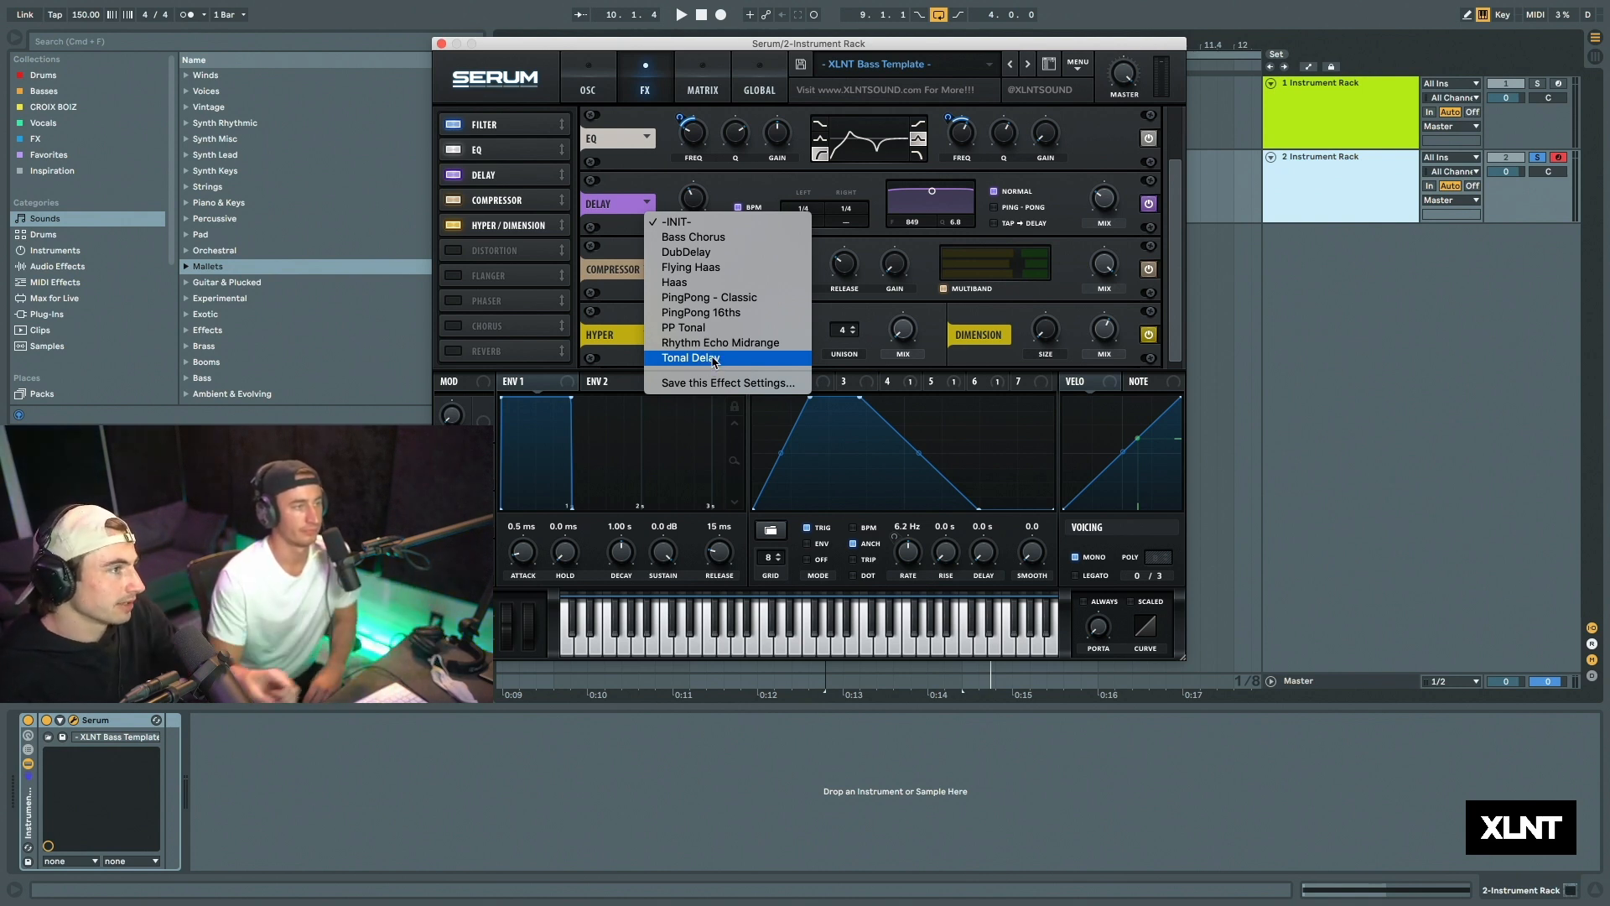
{"action": "left_click", "coordinate": [715, 359]}
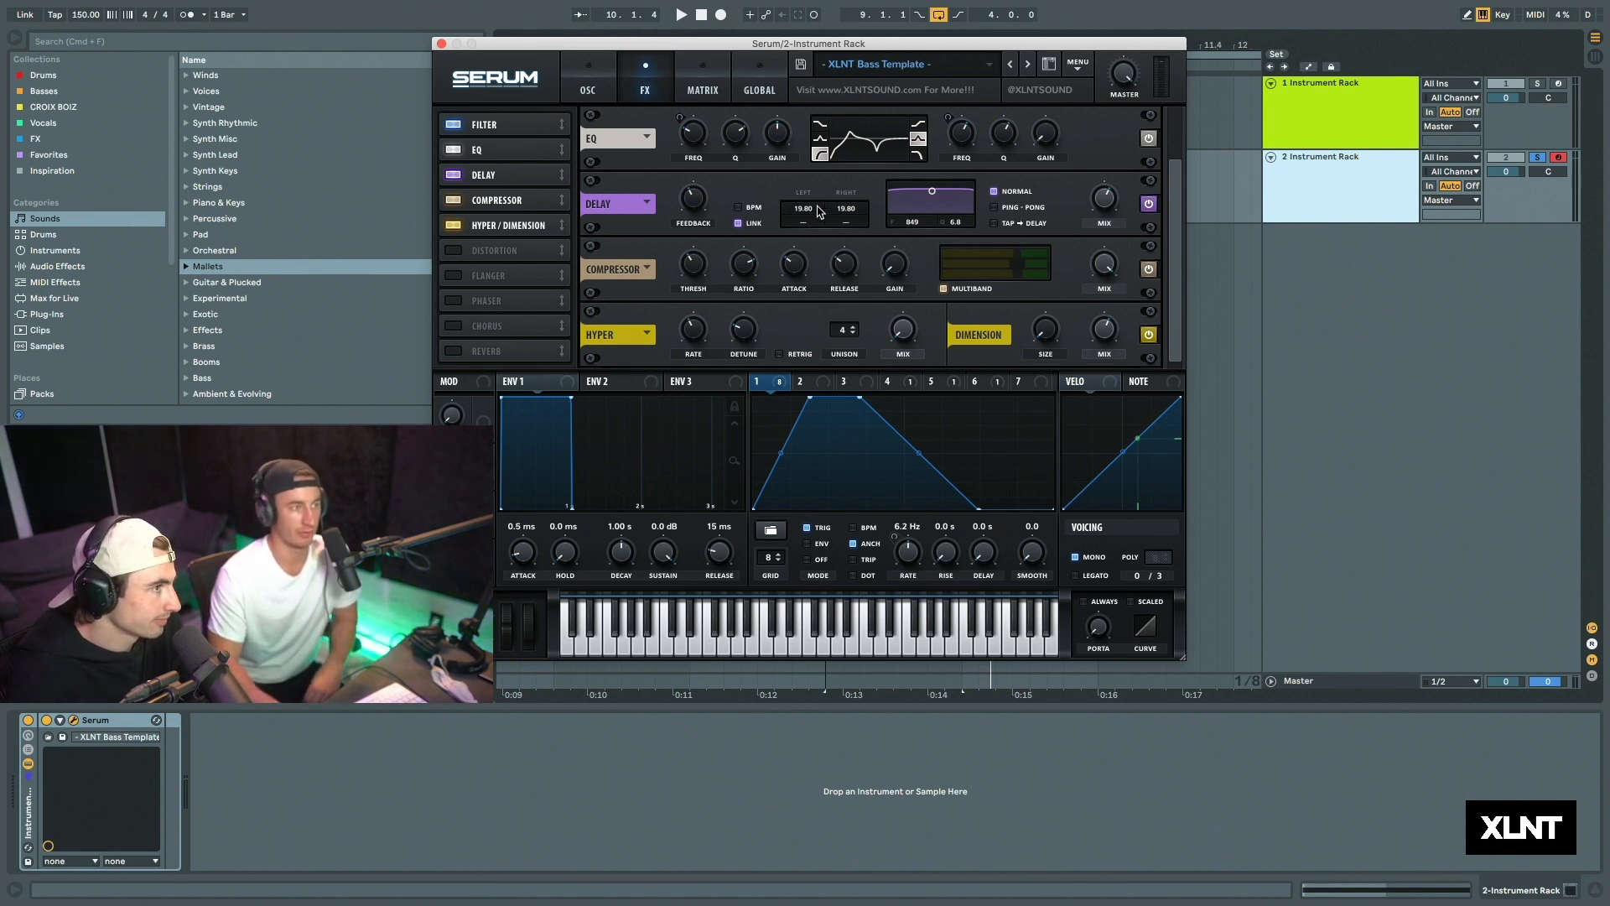
Step: Lower the linked delay time to about 7.81 ms and raise the delay feedback while playing the clip
{"action": "mouse_move", "coordinate": [811, 215]}
{"action": "left_mouse_down"}
{"action": "mouse_move", "coordinate": [804, 250]}
{"action": "mouse_move", "coordinate": [809, 219]}
{"action": "left_mouse_up"}
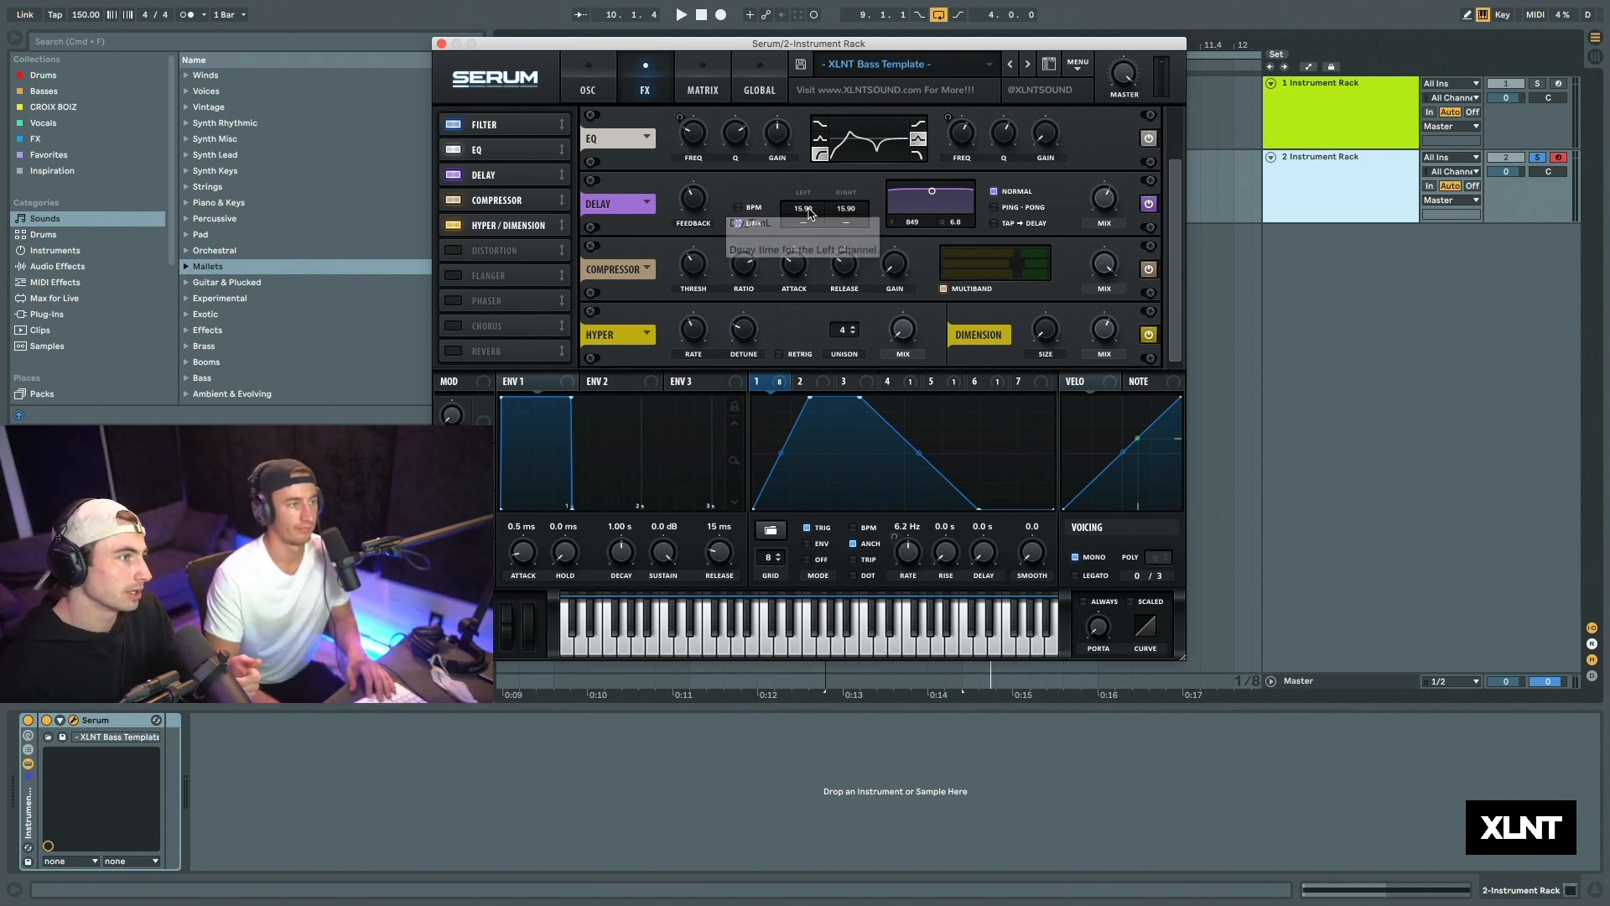
{"action": "mouse_move", "coordinate": [808, 212]}
{"action": "left_mouse_down"}
{"action": "mouse_move", "coordinate": [808, 250]}
{"action": "mouse_move", "coordinate": [805, 209]}
{"action": "left_mouse_up"}
{"action": "key", "text": "space"}
{"action": "left_click_drag", "start_coordinate": [695, 200], "coordinate": [696, 177]}
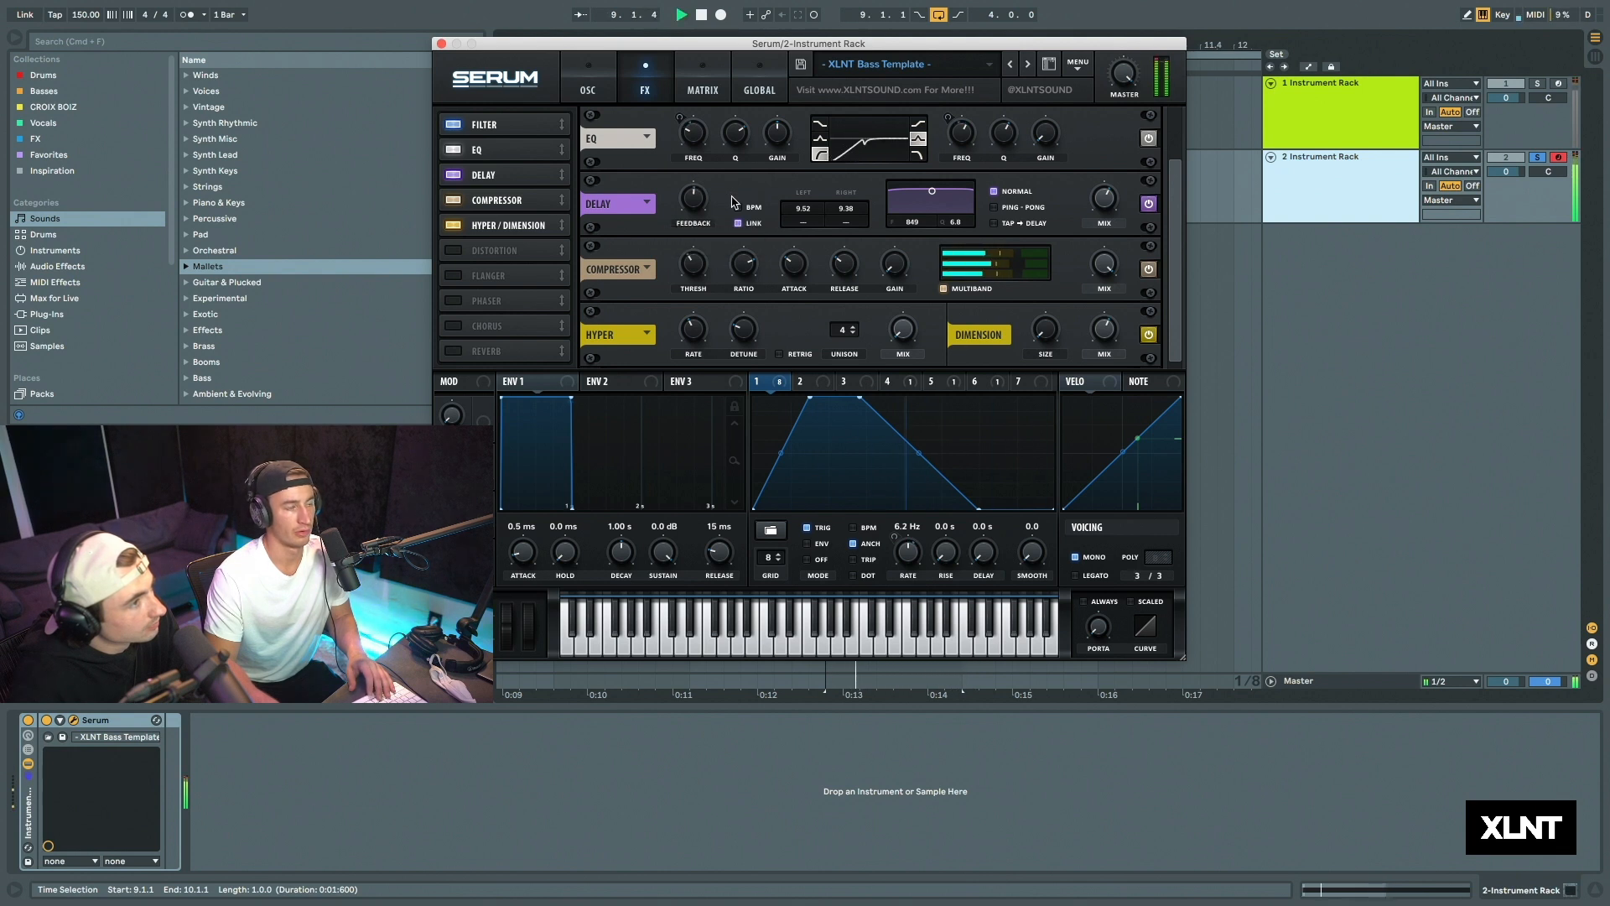
{"action": "mouse_move", "coordinate": [828, 221]}
{"action": "left_mouse_down"}
{"action": "mouse_move", "coordinate": [803, 193]}
{"action": "mouse_move", "coordinate": [804, 214]}
{"action": "left_mouse_up"}
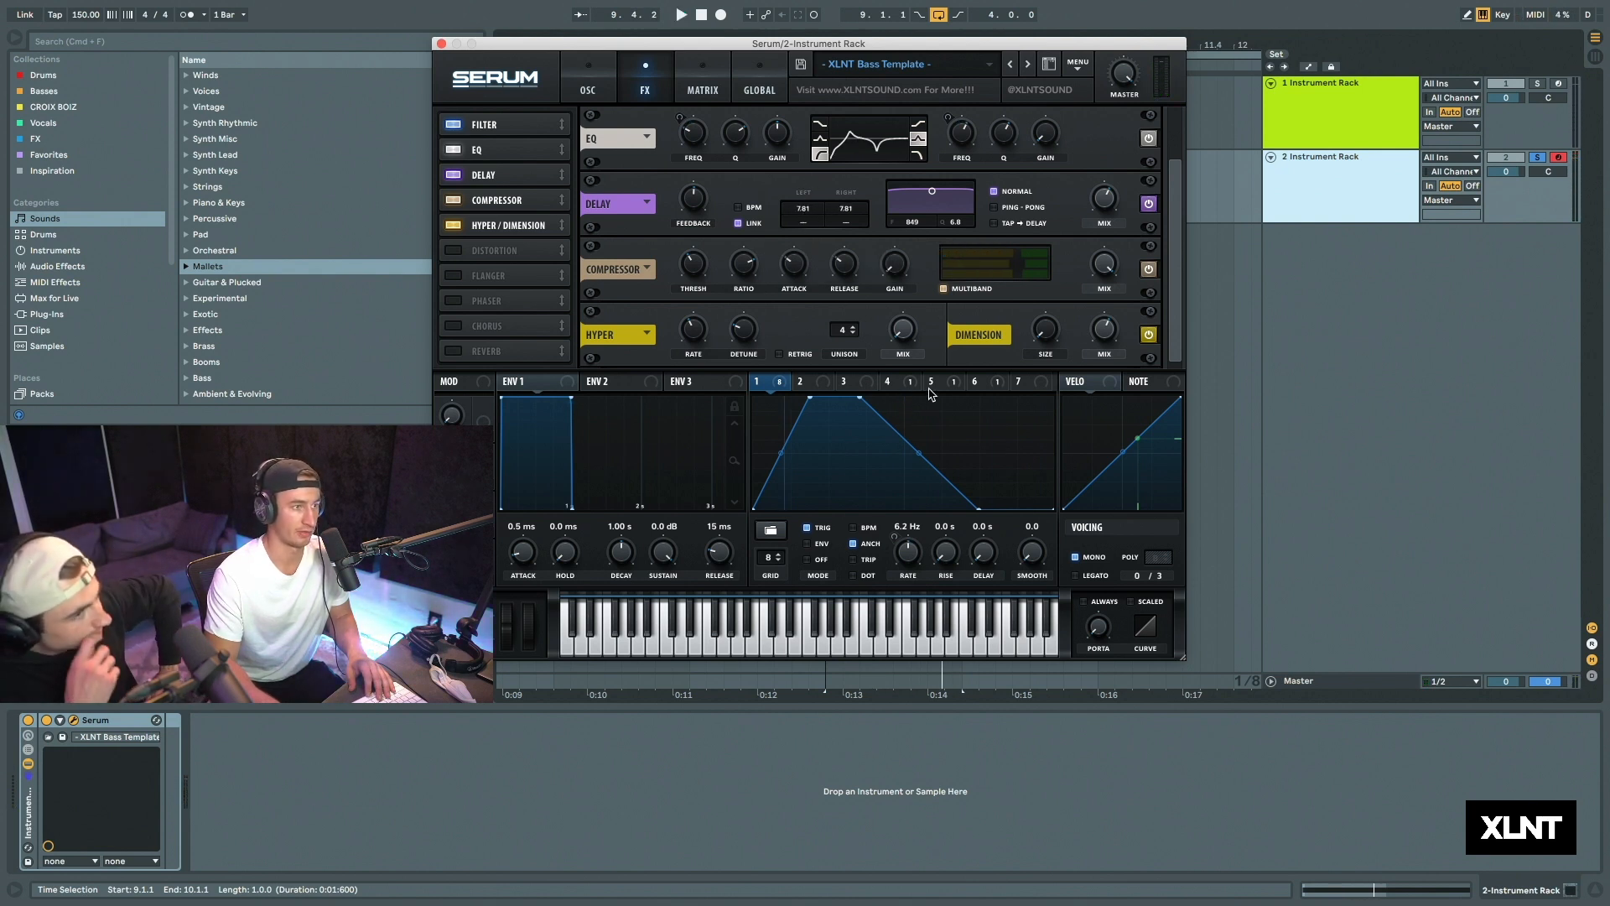
Step: Modulate the left delay time with LFO 5 and lower the linked delay time to about 2.41 ms while auditioning the clip
{"action": "left_click", "coordinate": [956, 388]}
{"action": "left_click_drag", "start_coordinate": [948, 386], "coordinate": [810, 251]}
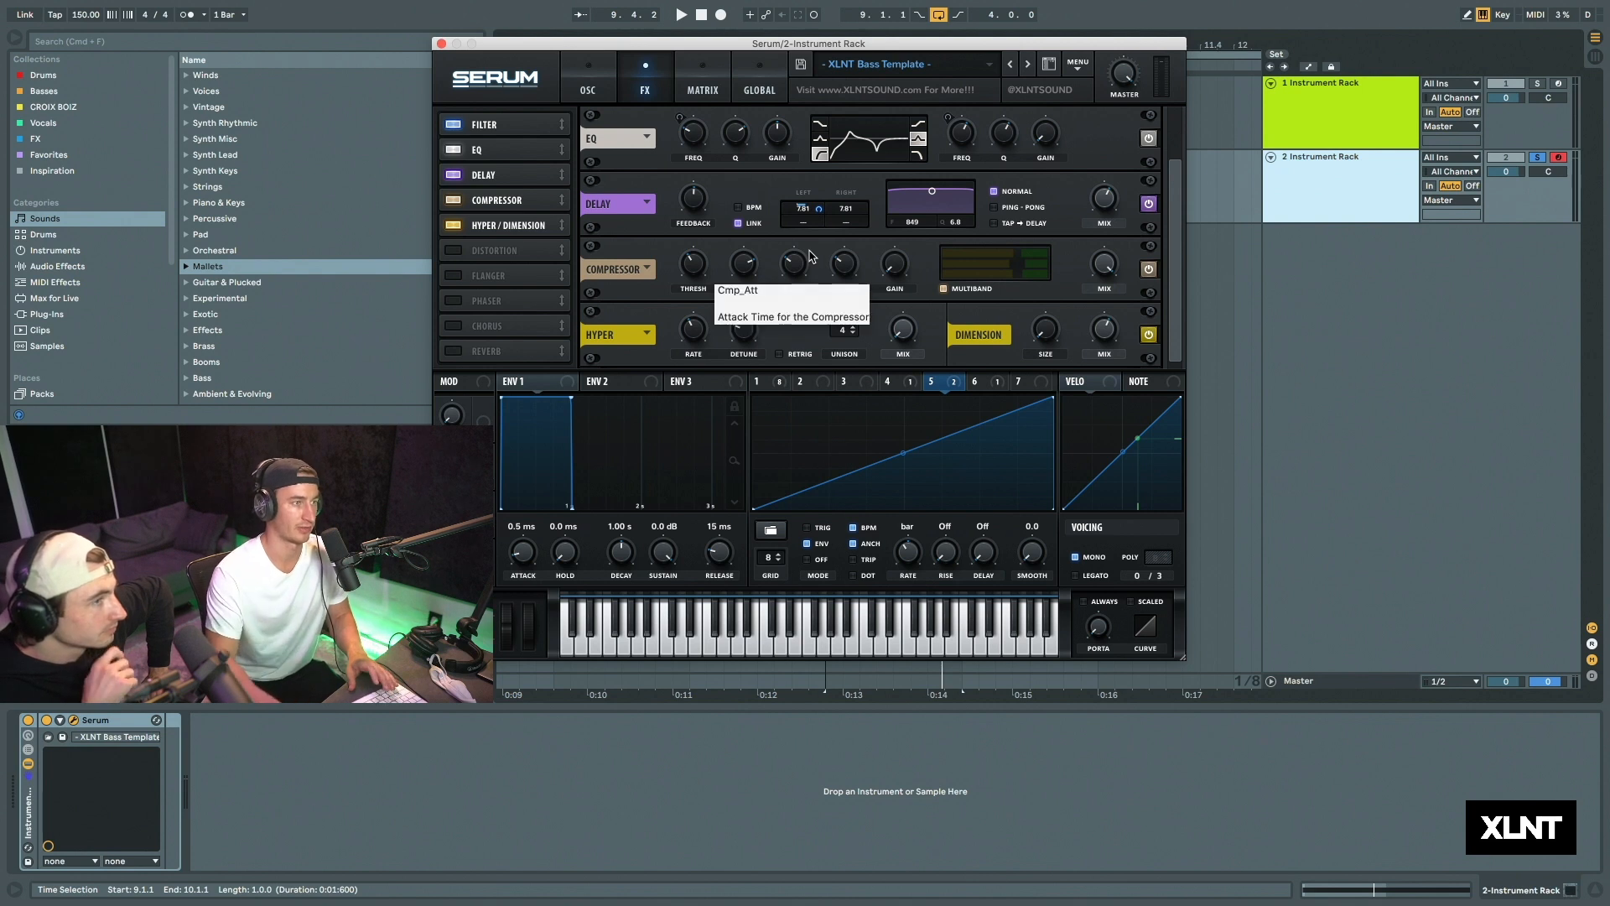
{"action": "key", "text": "space"}
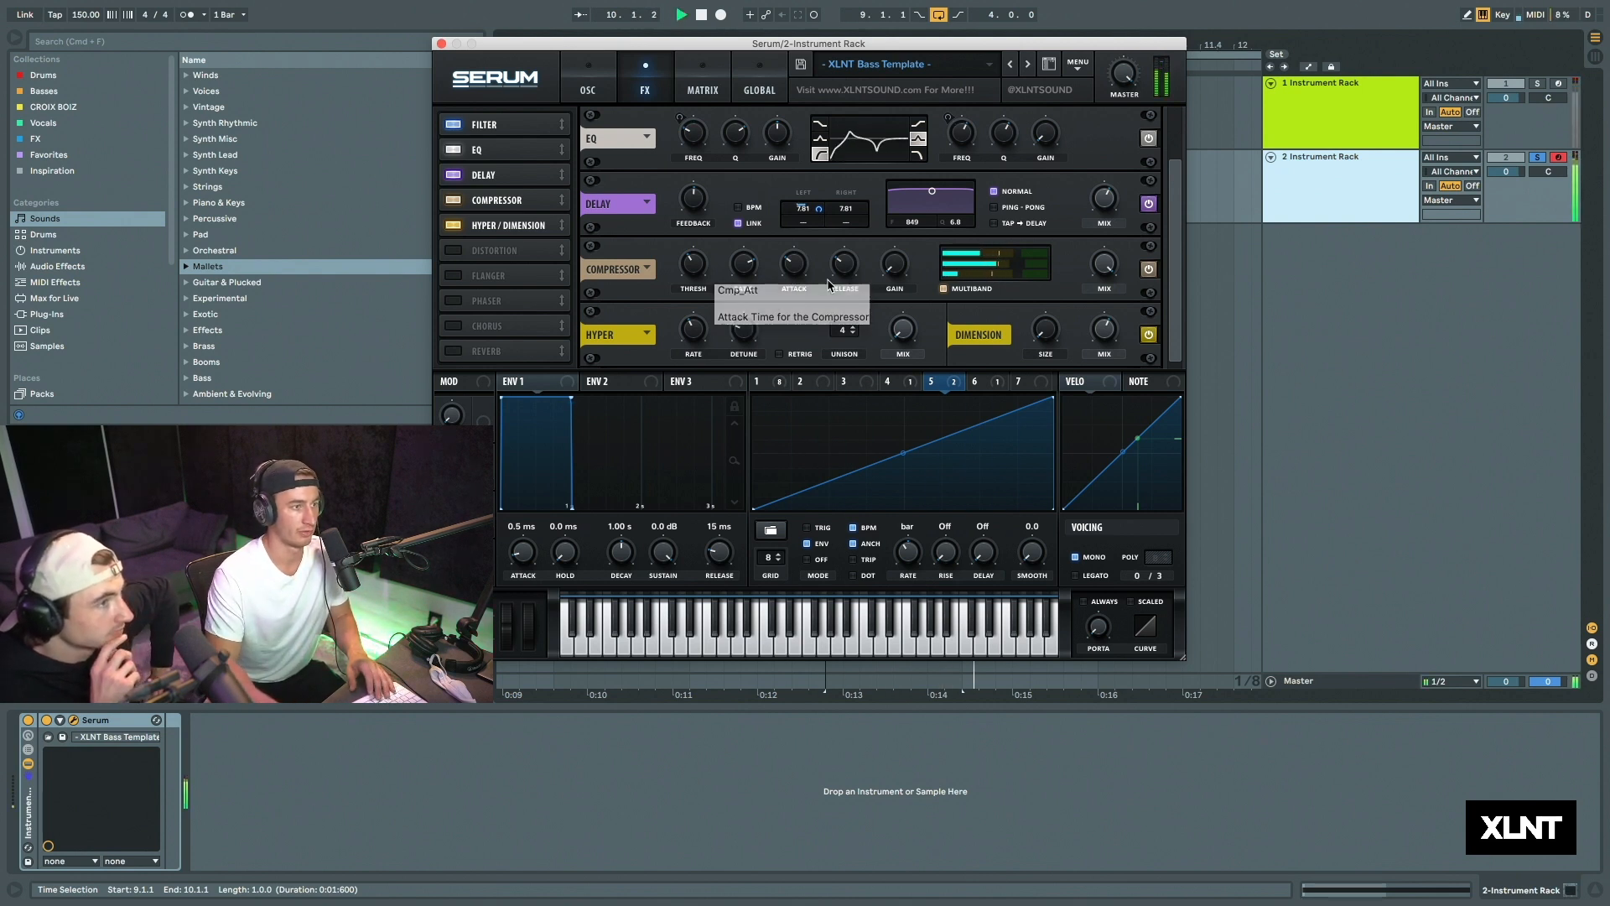
{"action": "key", "text": "space"}
{"action": "scroll", "coordinate": [807, 214], "scroll_direction": "down", "scroll_amount": 2}
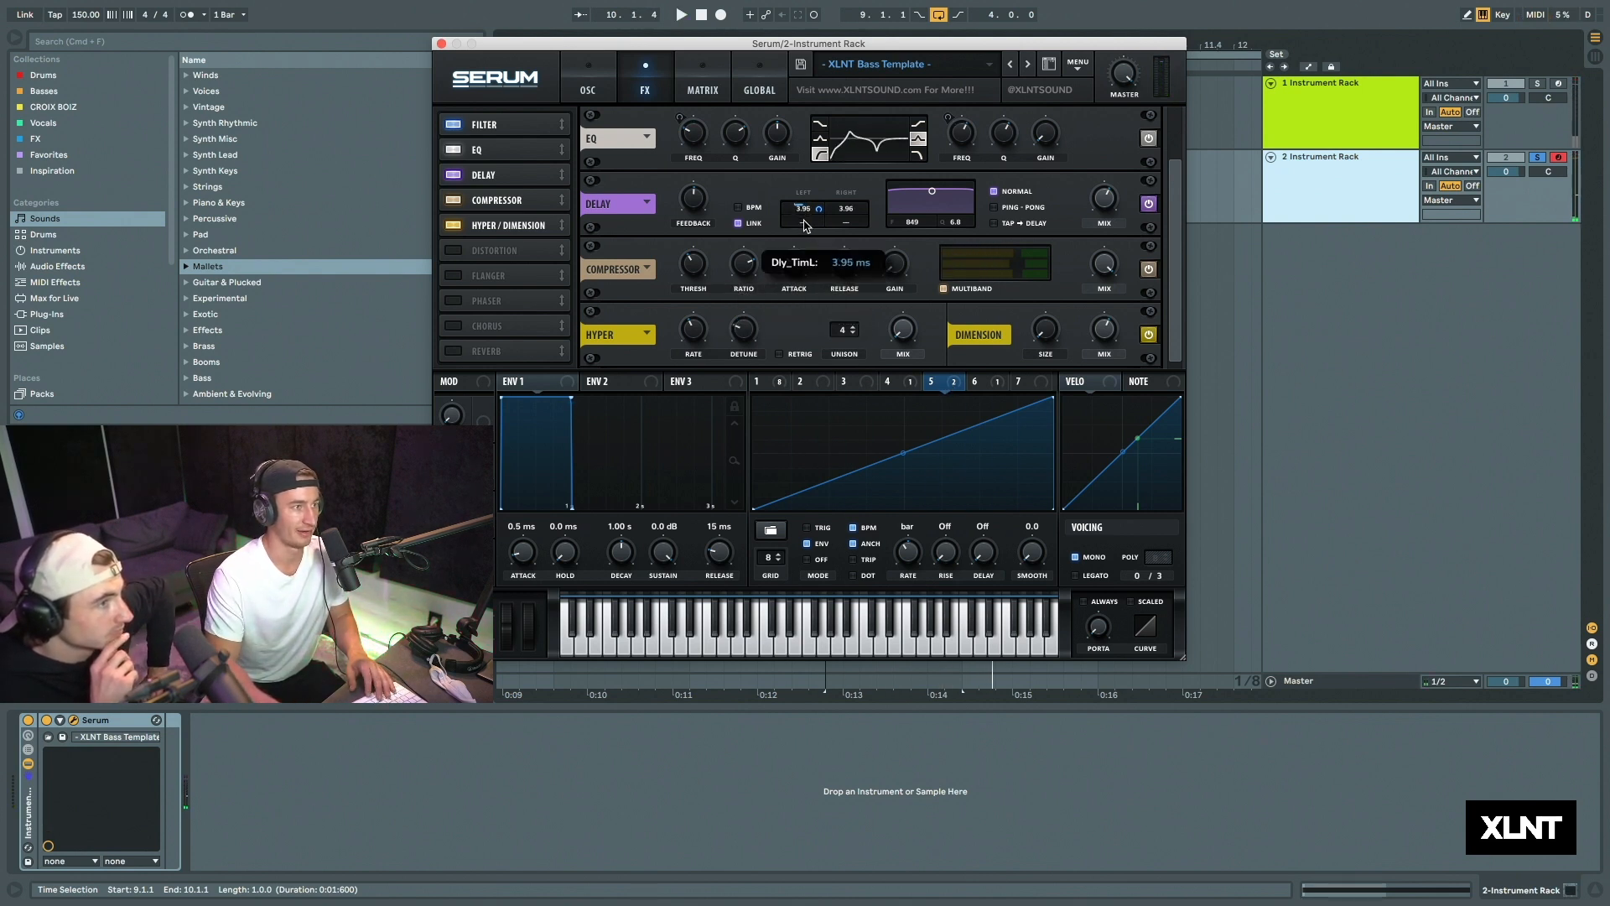
{"action": "scroll", "coordinate": [806, 224], "scroll_direction": "down", "scroll_amount": 2}
{"action": "key", "text": "space"}
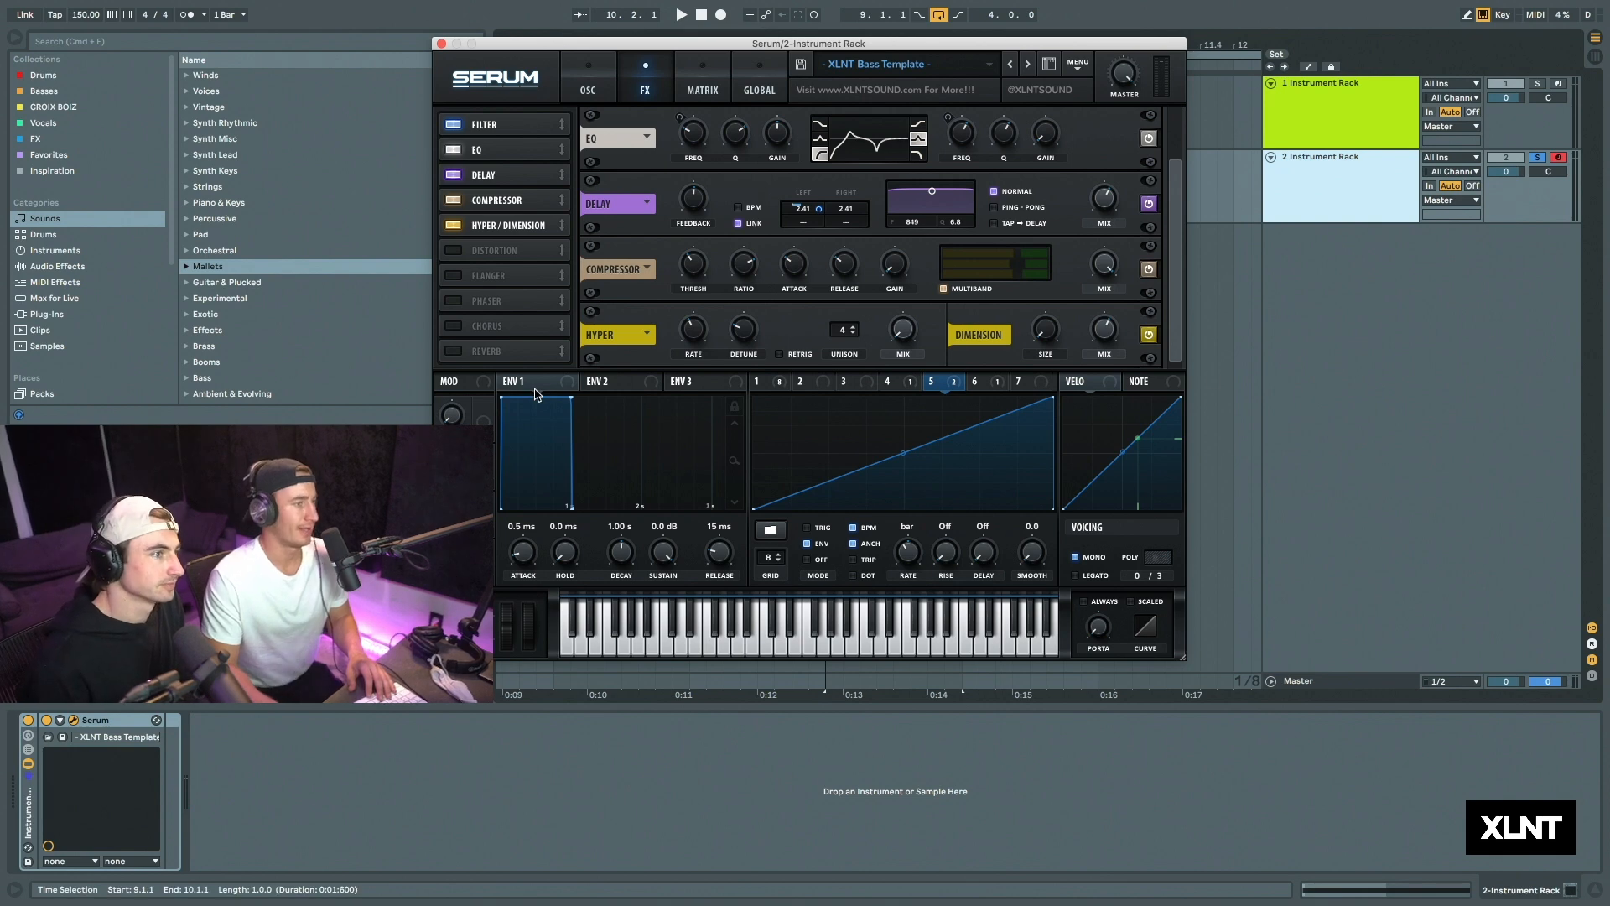
Step: Audition Oscillator B's octave at +4 against +3 while playing the clip, and return it to +3
{"action": "left_click", "coordinate": [580, 89]}
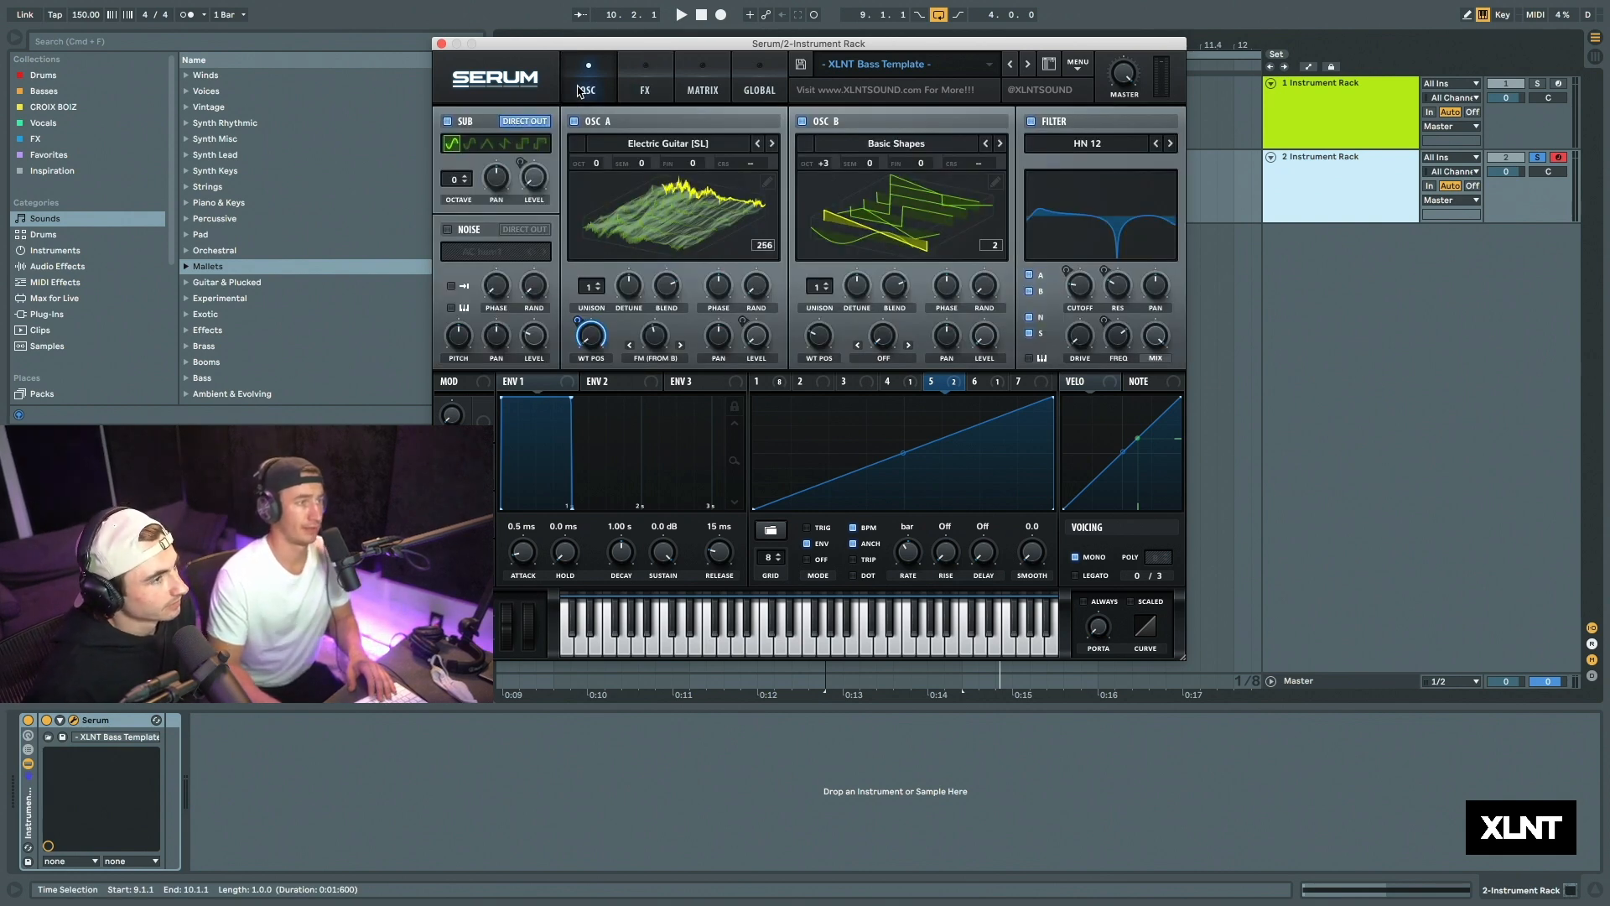
{"action": "key", "text": "space"}
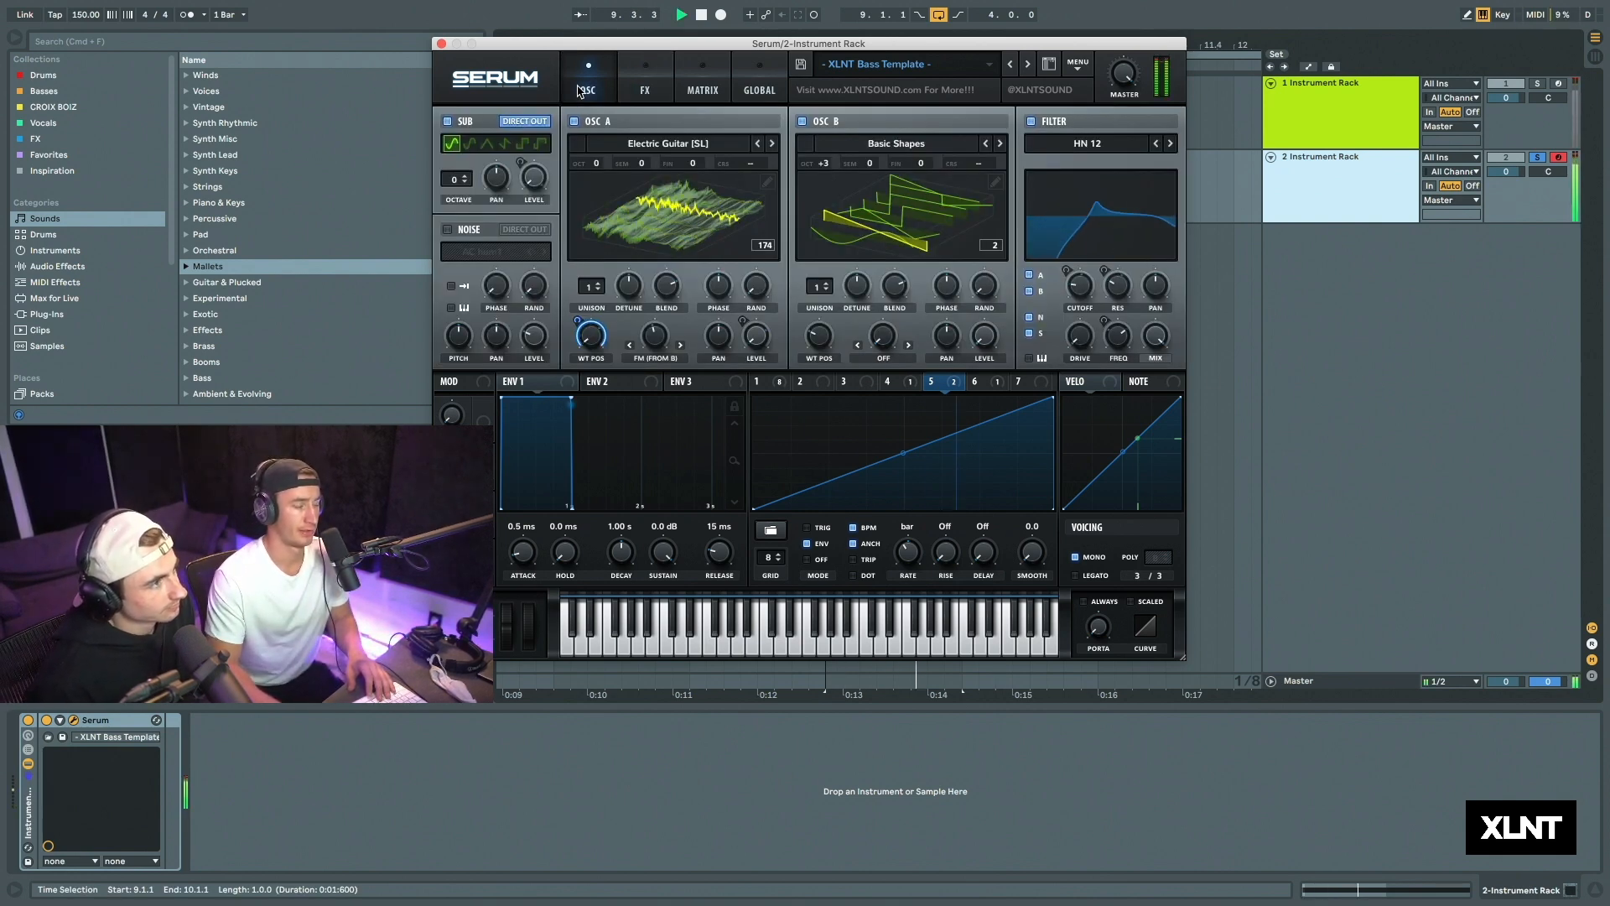
{"action": "left_click", "coordinate": [637, 92]}
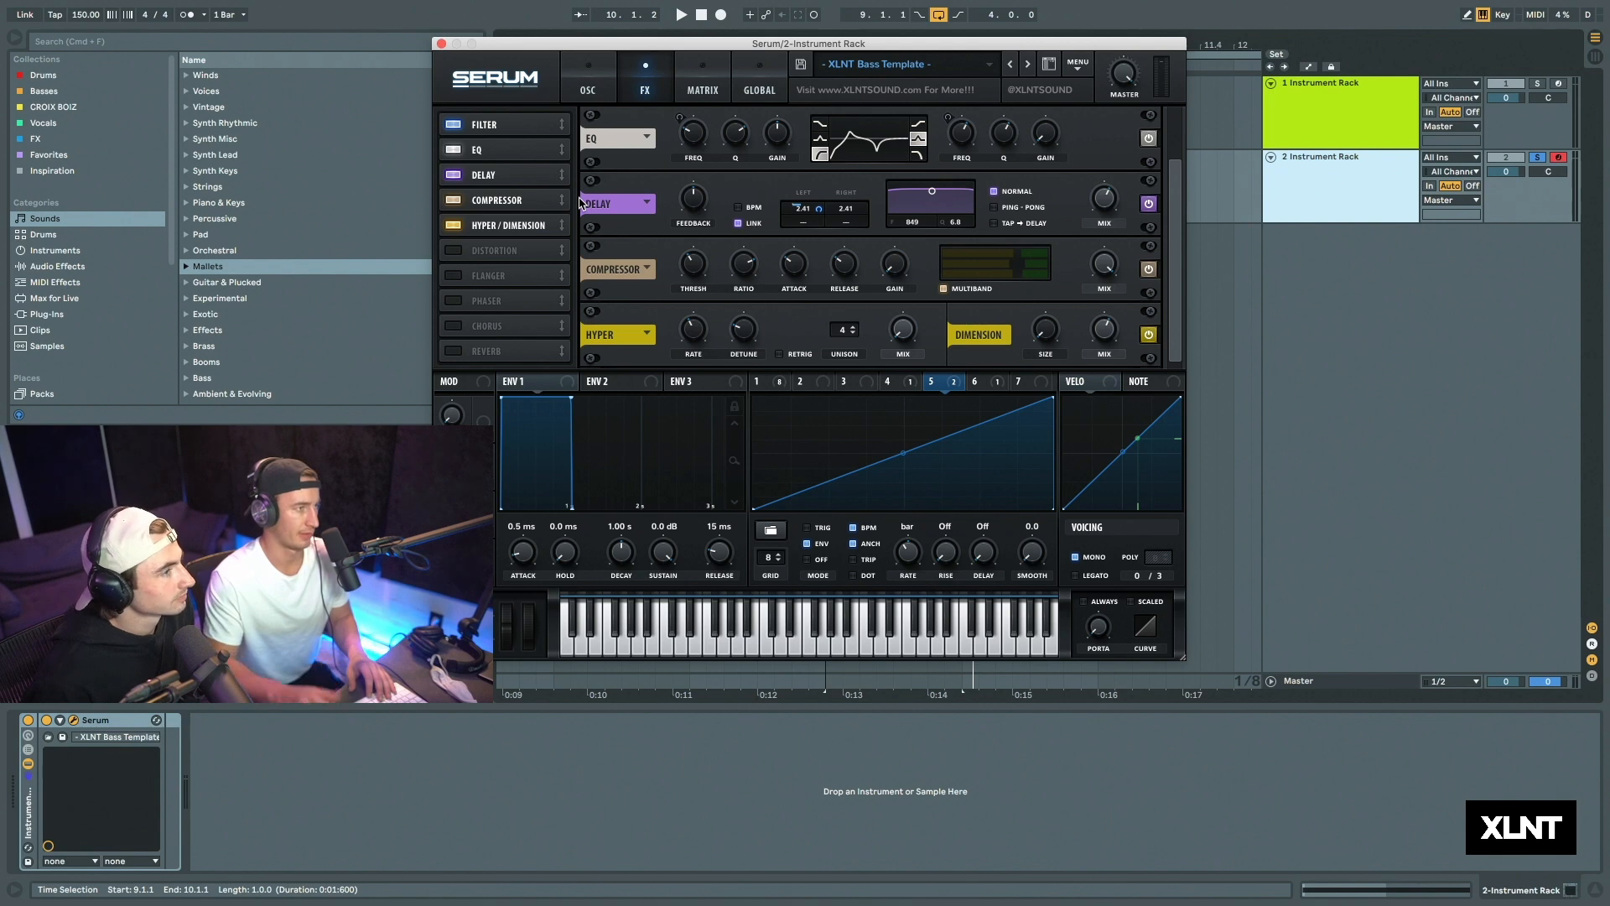
{"action": "left_click", "coordinate": [586, 92]}
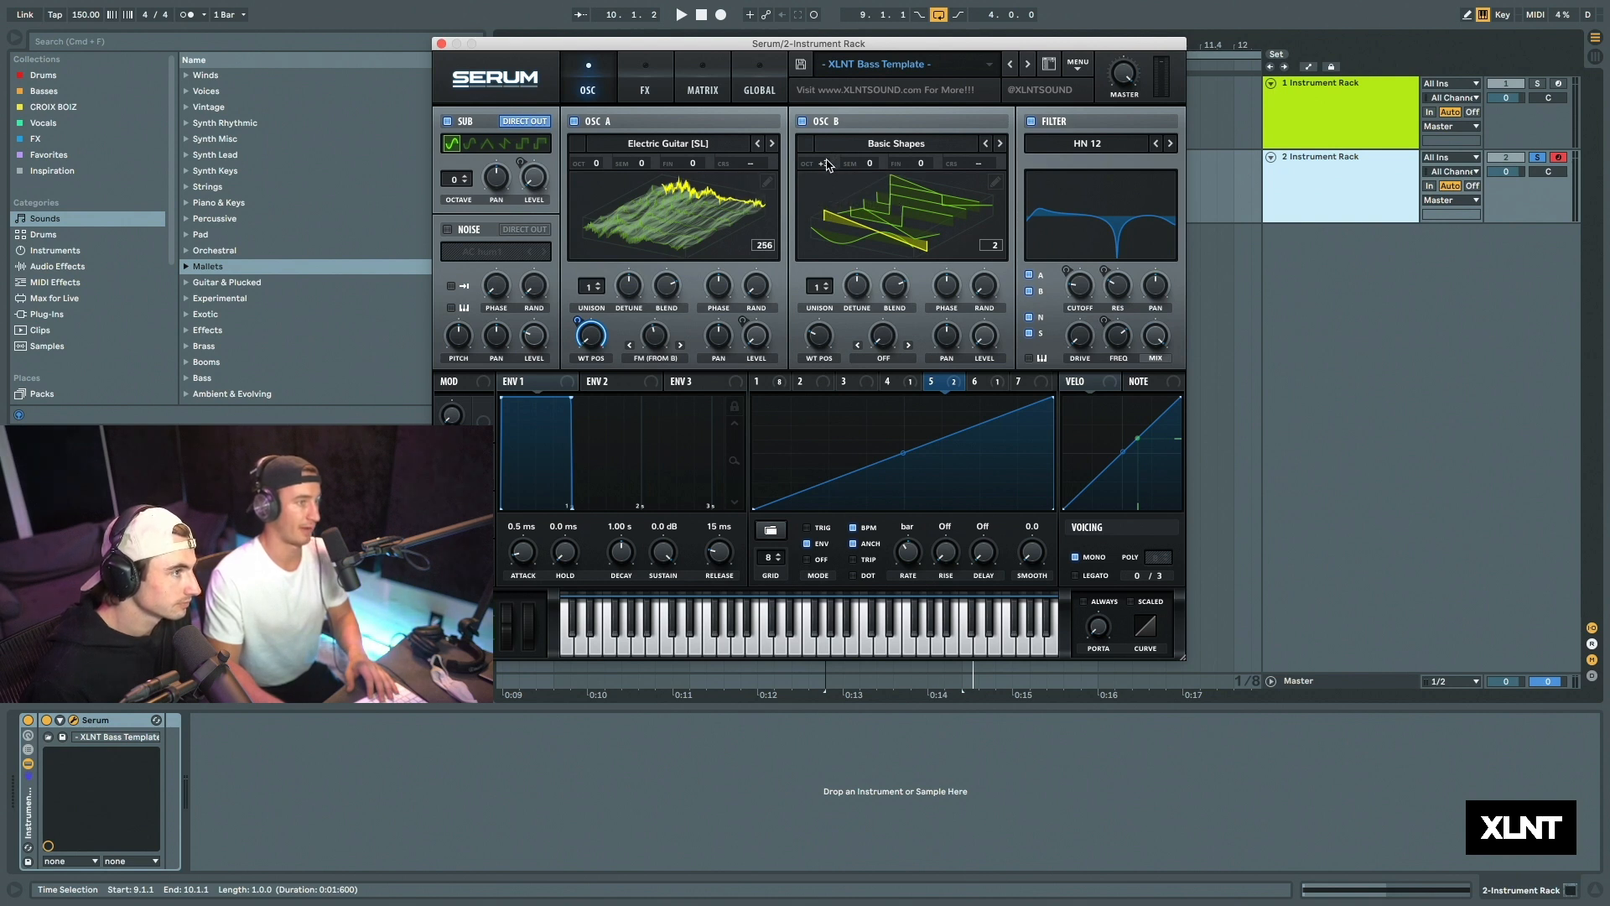
{"action": "key", "text": "space"}
{"action": "mouse_move", "coordinate": [826, 165]}
{"action": "left_mouse_down"}
{"action": "mouse_move", "coordinate": [826, 126]}
{"action": "mouse_move", "coordinate": [824, 147]}
{"action": "left_mouse_up"}
{"action": "key", "text": "space"}
{"action": "key", "text": "space"}
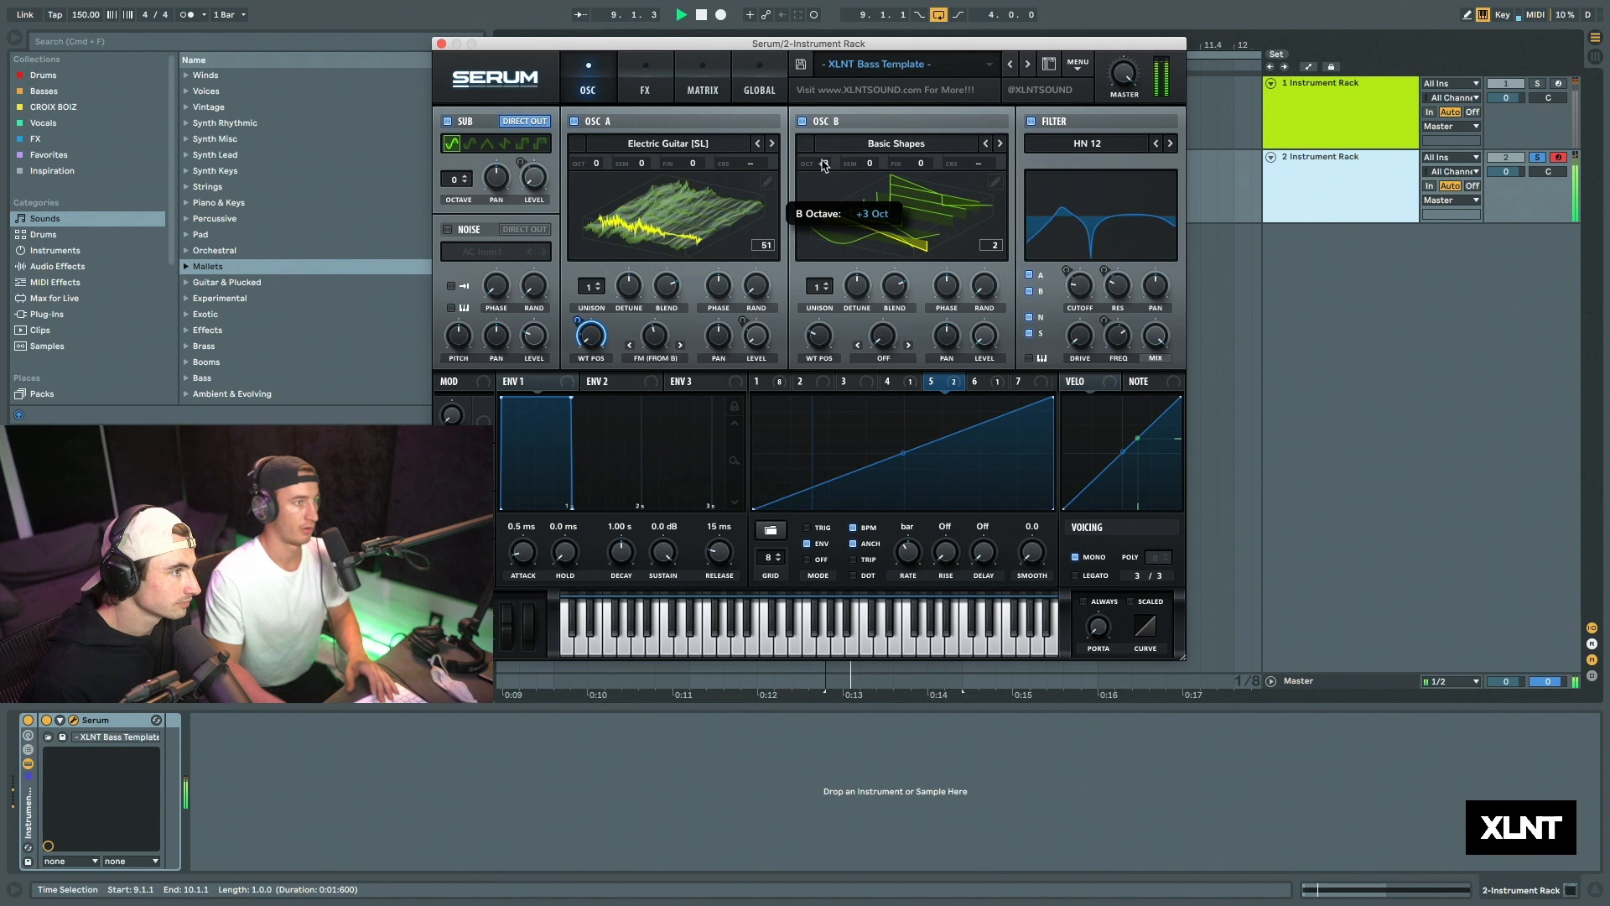
{"action": "key", "text": "space"}
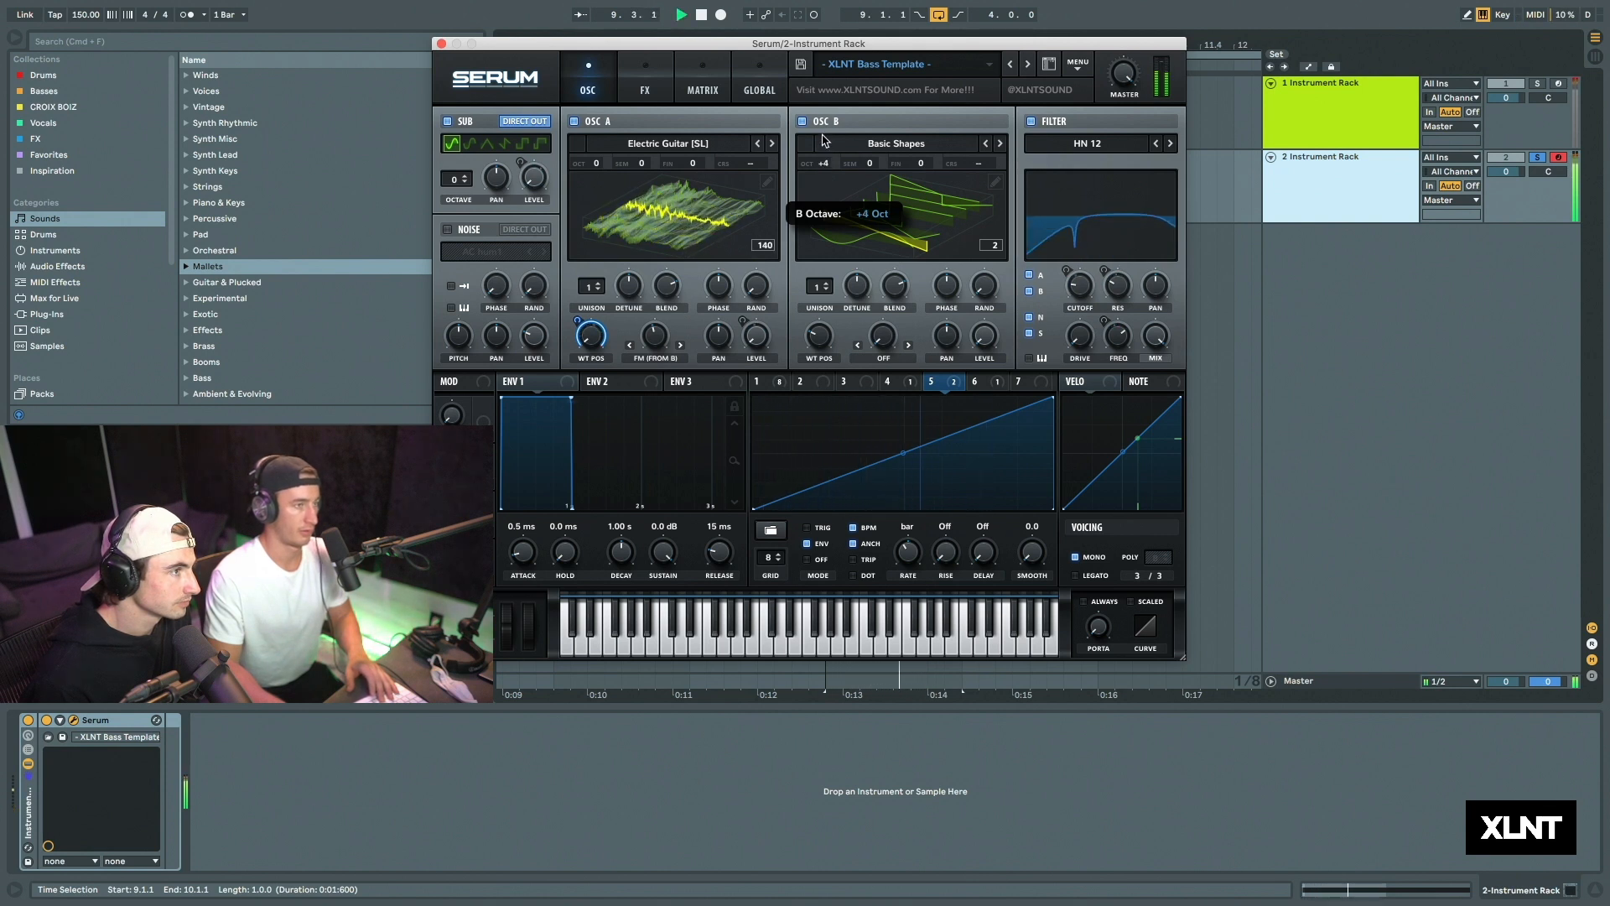
{"action": "left_click_drag", "start_coordinate": [823, 147], "coordinate": [826, 184]}
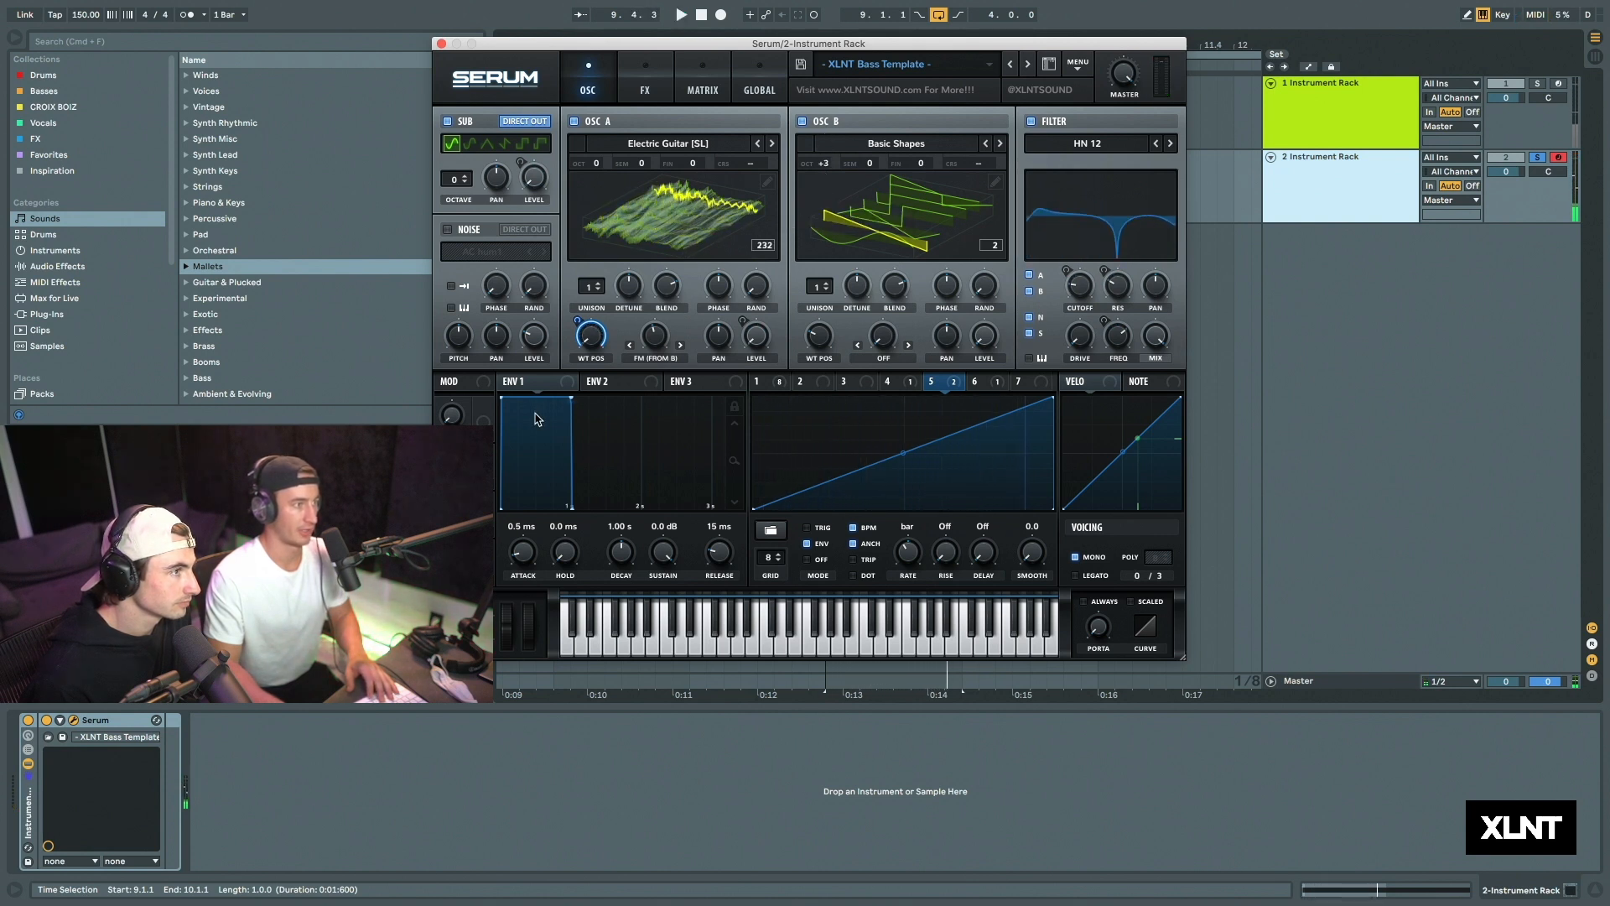
Step: Assign the first macro to Oscillator B's octave, adjust the modulation amount, and play the clip
{"action": "left_click_drag", "start_coordinate": [483, 406], "coordinate": [834, 176]}
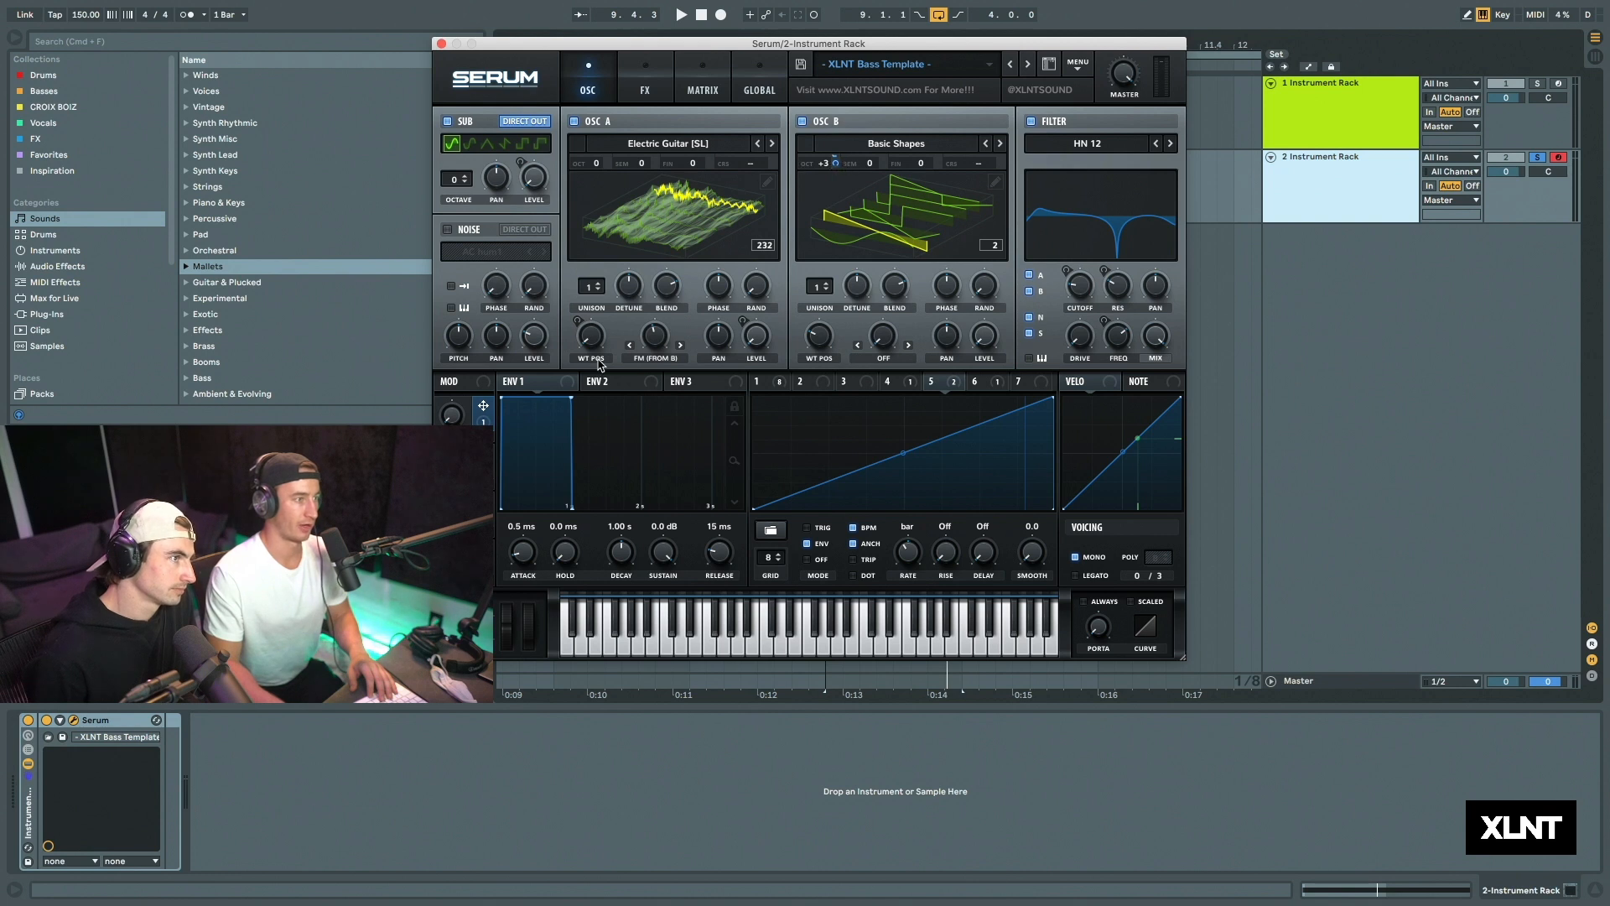
{"action": "left_click_drag", "start_coordinate": [836, 164], "coordinate": [837, 164]}
{"action": "key", "text": "space"}
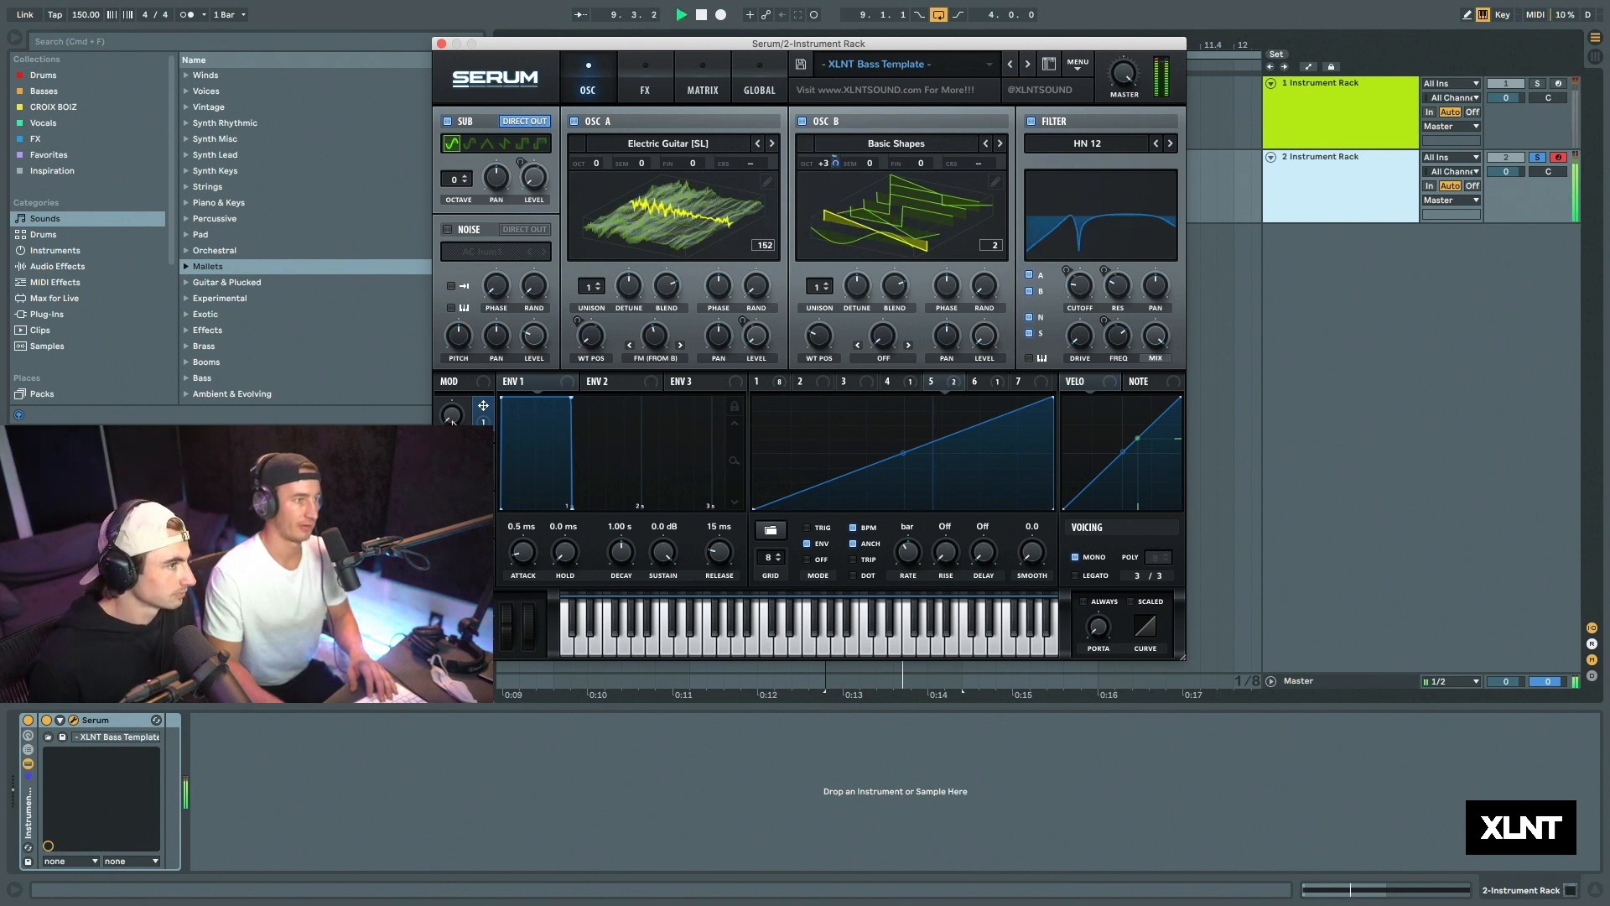
{"action": "key", "text": "space"}
{"action": "left_click_drag", "start_coordinate": [835, 165], "coordinate": [835, 163]}
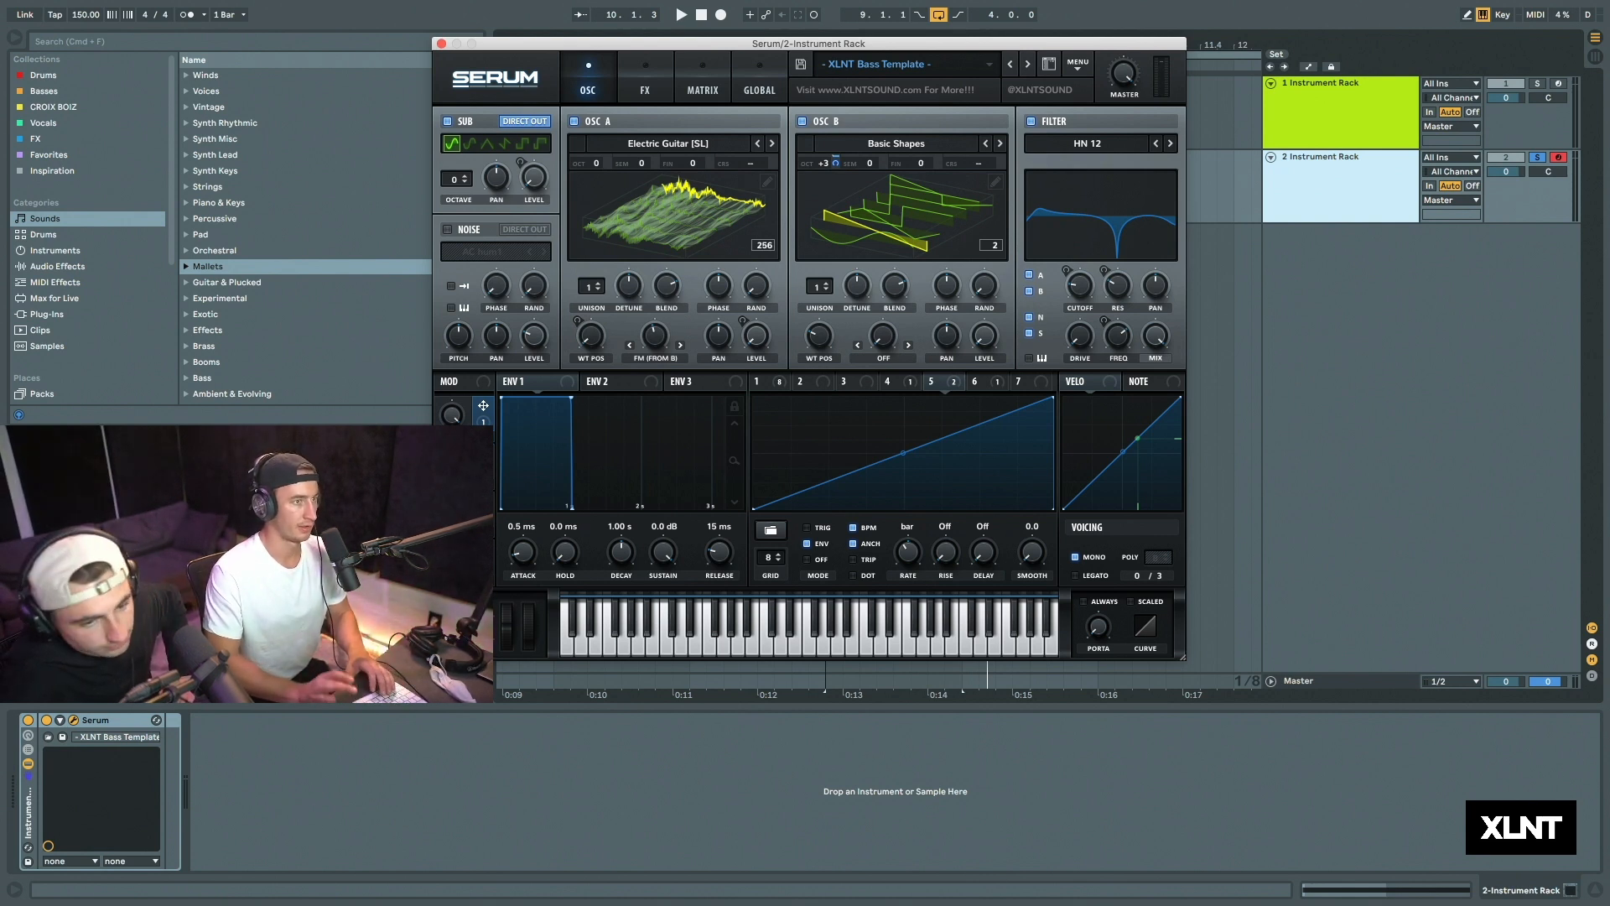
Step: Set Oscillator A's FM (From B) warp amount to about 43% while playing the clip
{"action": "key", "text": "space"}
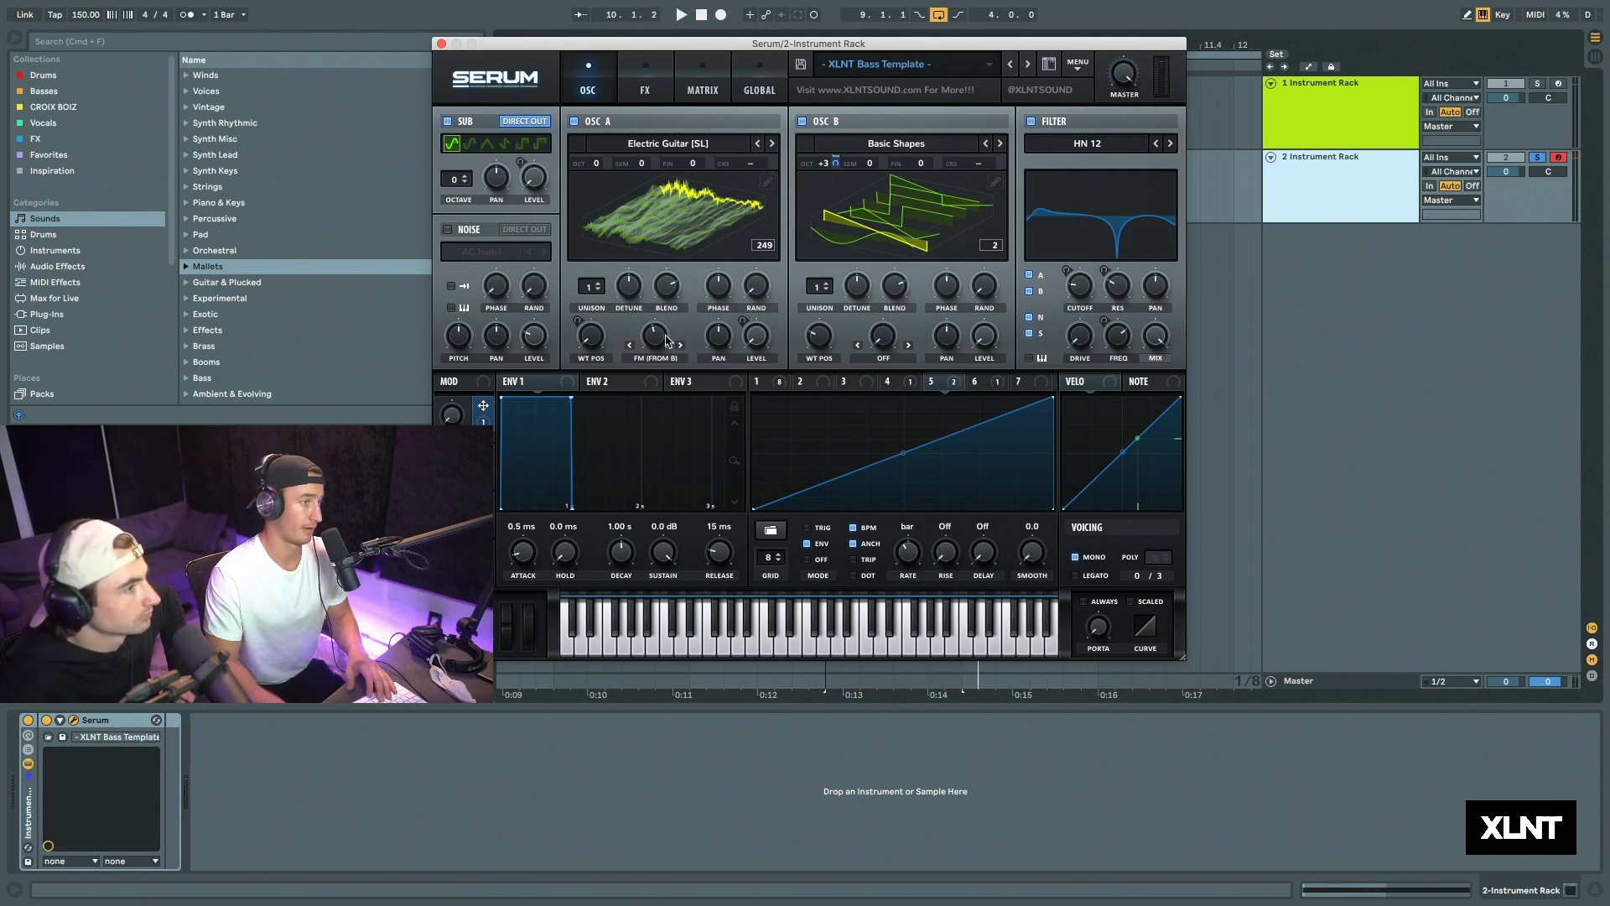
{"action": "key", "text": "space"}
{"action": "left_click_drag", "start_coordinate": [670, 300], "coordinate": [662, 343]}
{"action": "key", "text": "space"}
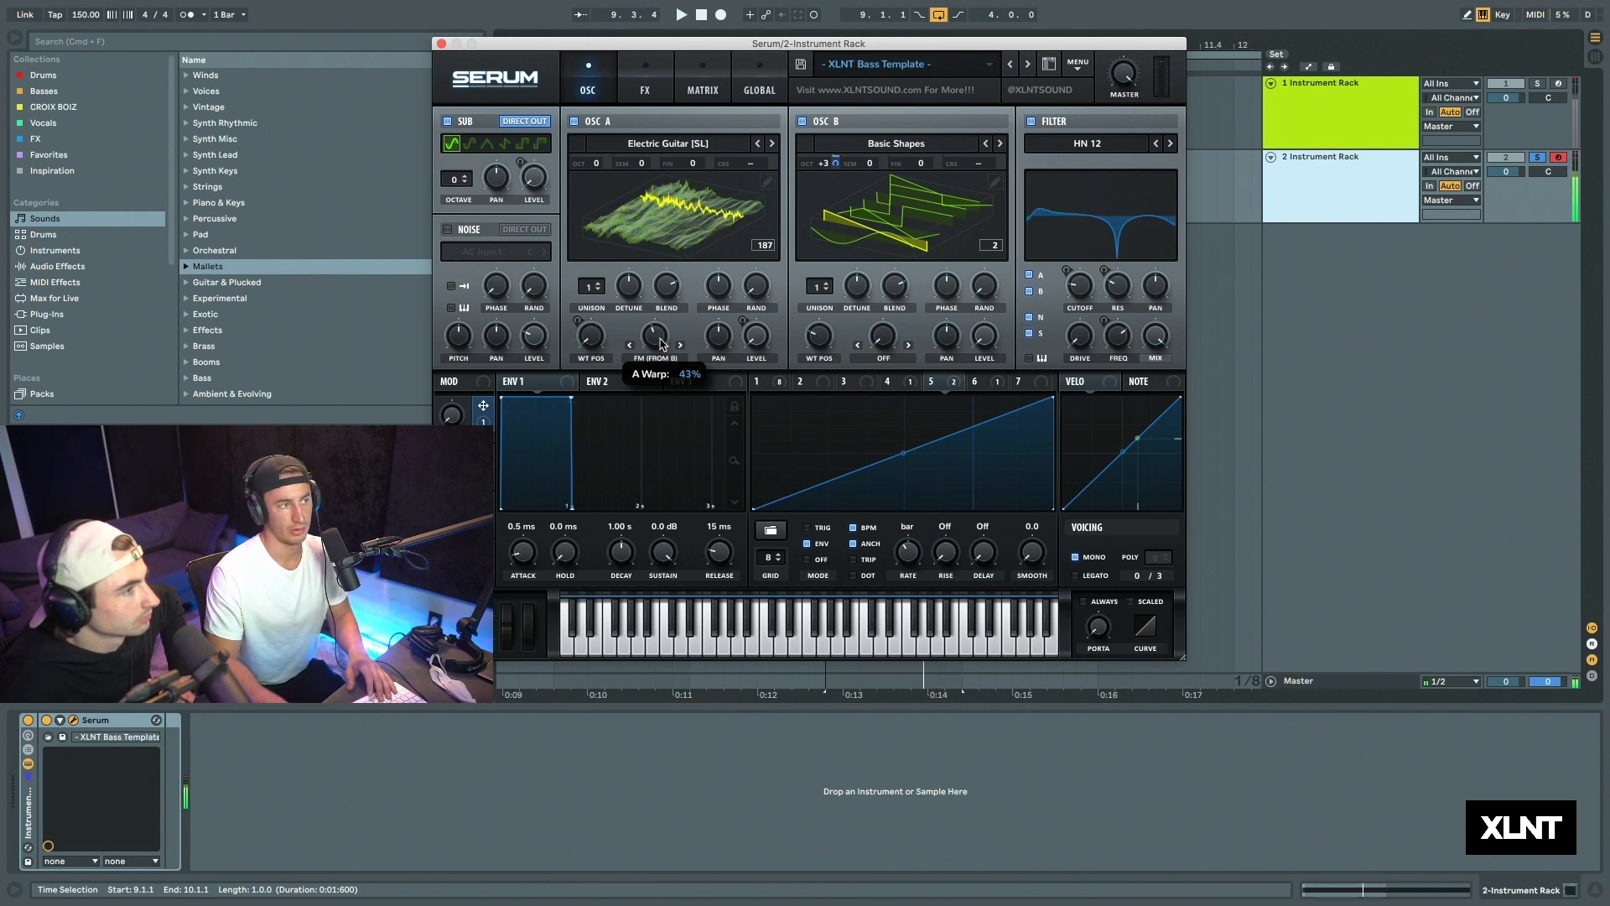
Step: Assign macro 2 to the Combs effects filter's cutoff with a modulation amount of 12, and play the clip
{"action": "left_click", "coordinate": [645, 84]}
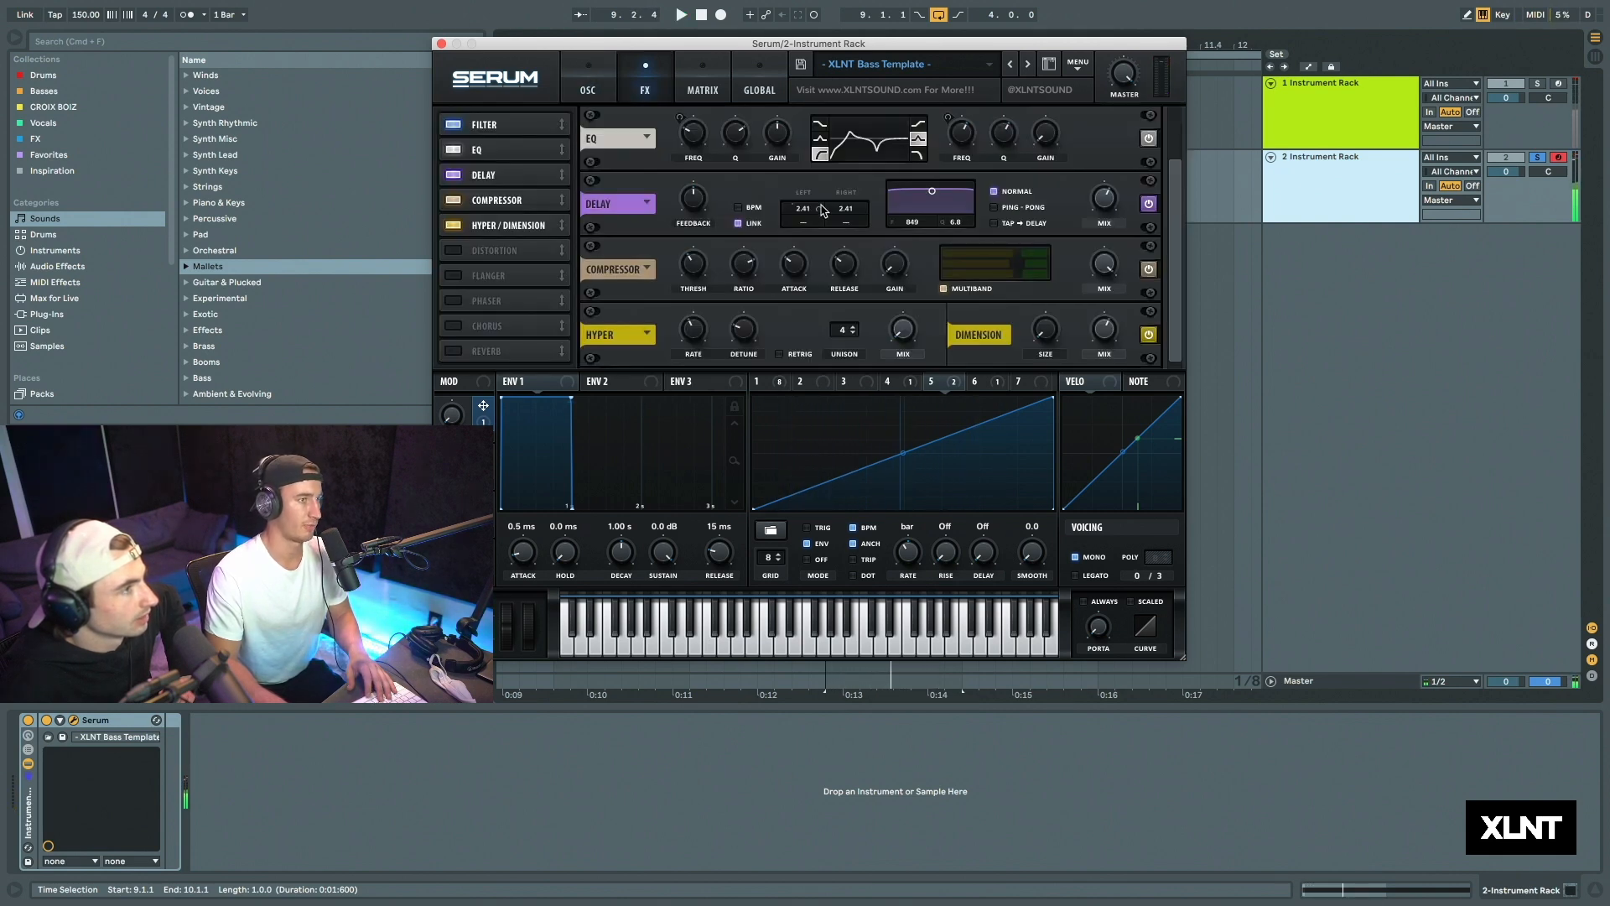
{"action": "left_click", "coordinate": [501, 123]}
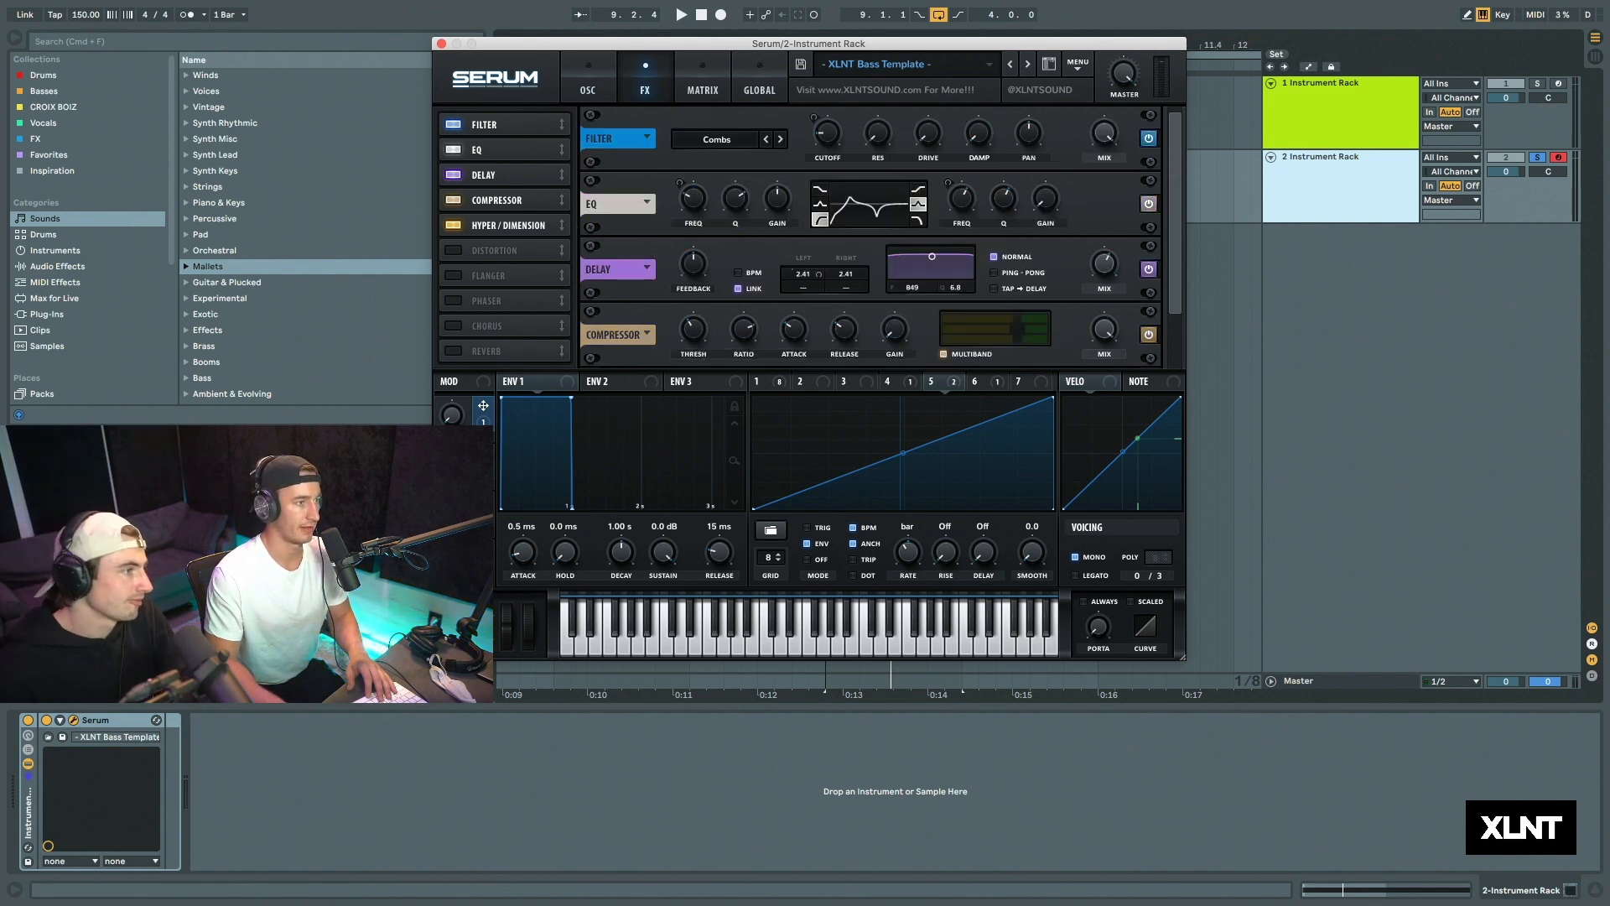
{"action": "left_click_drag", "start_coordinate": [483, 405], "coordinate": [806, 177]}
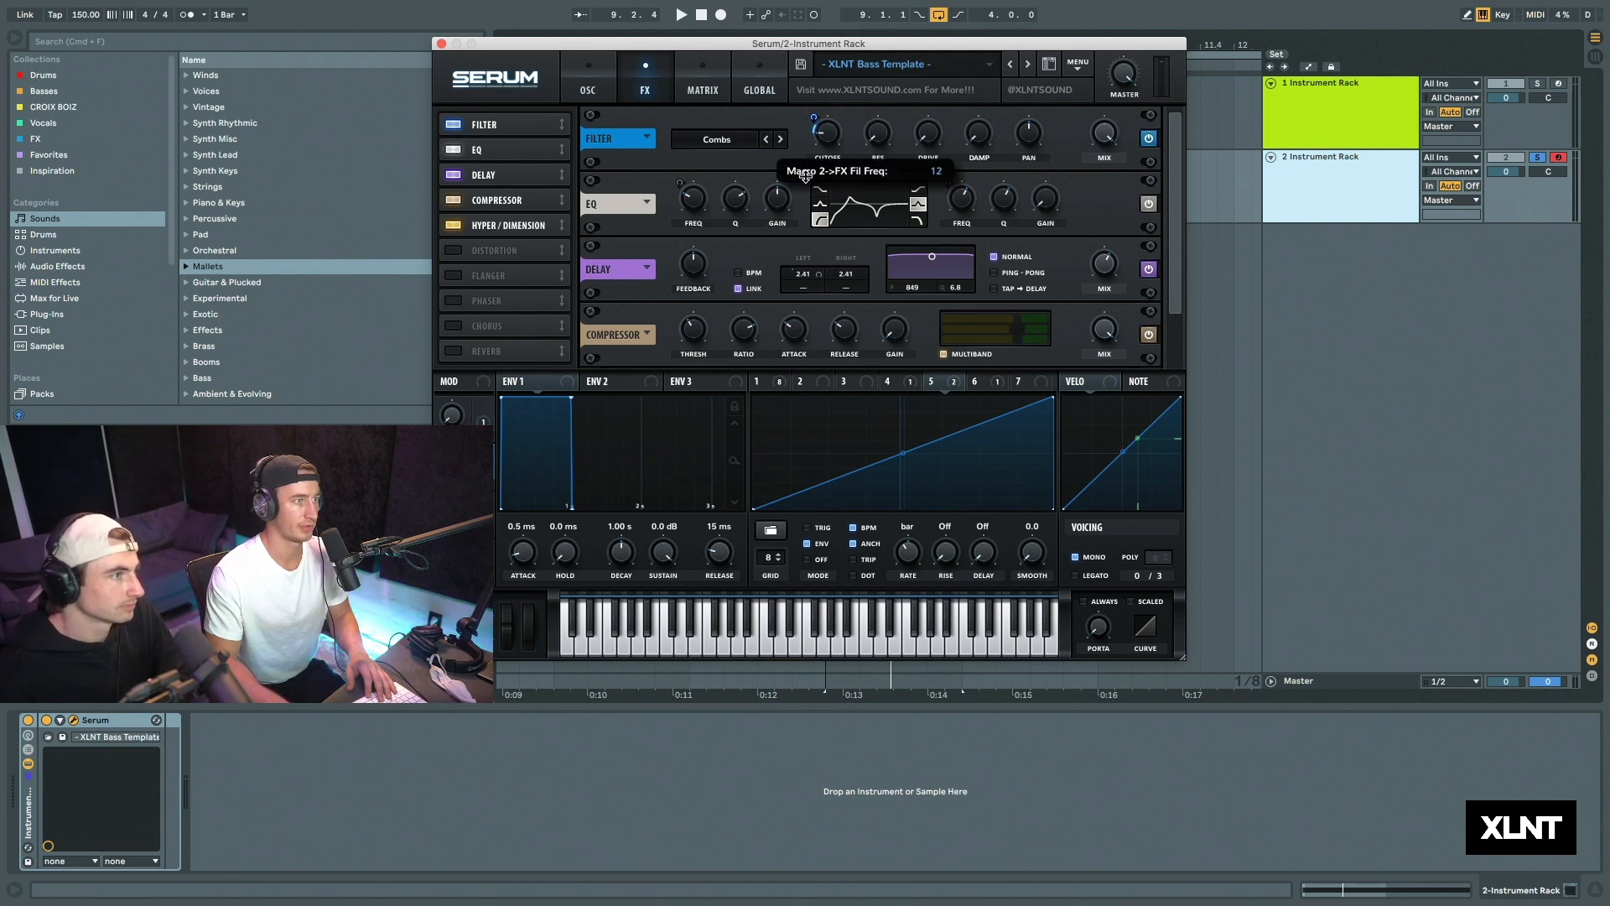
{"action": "key", "text": "space"}
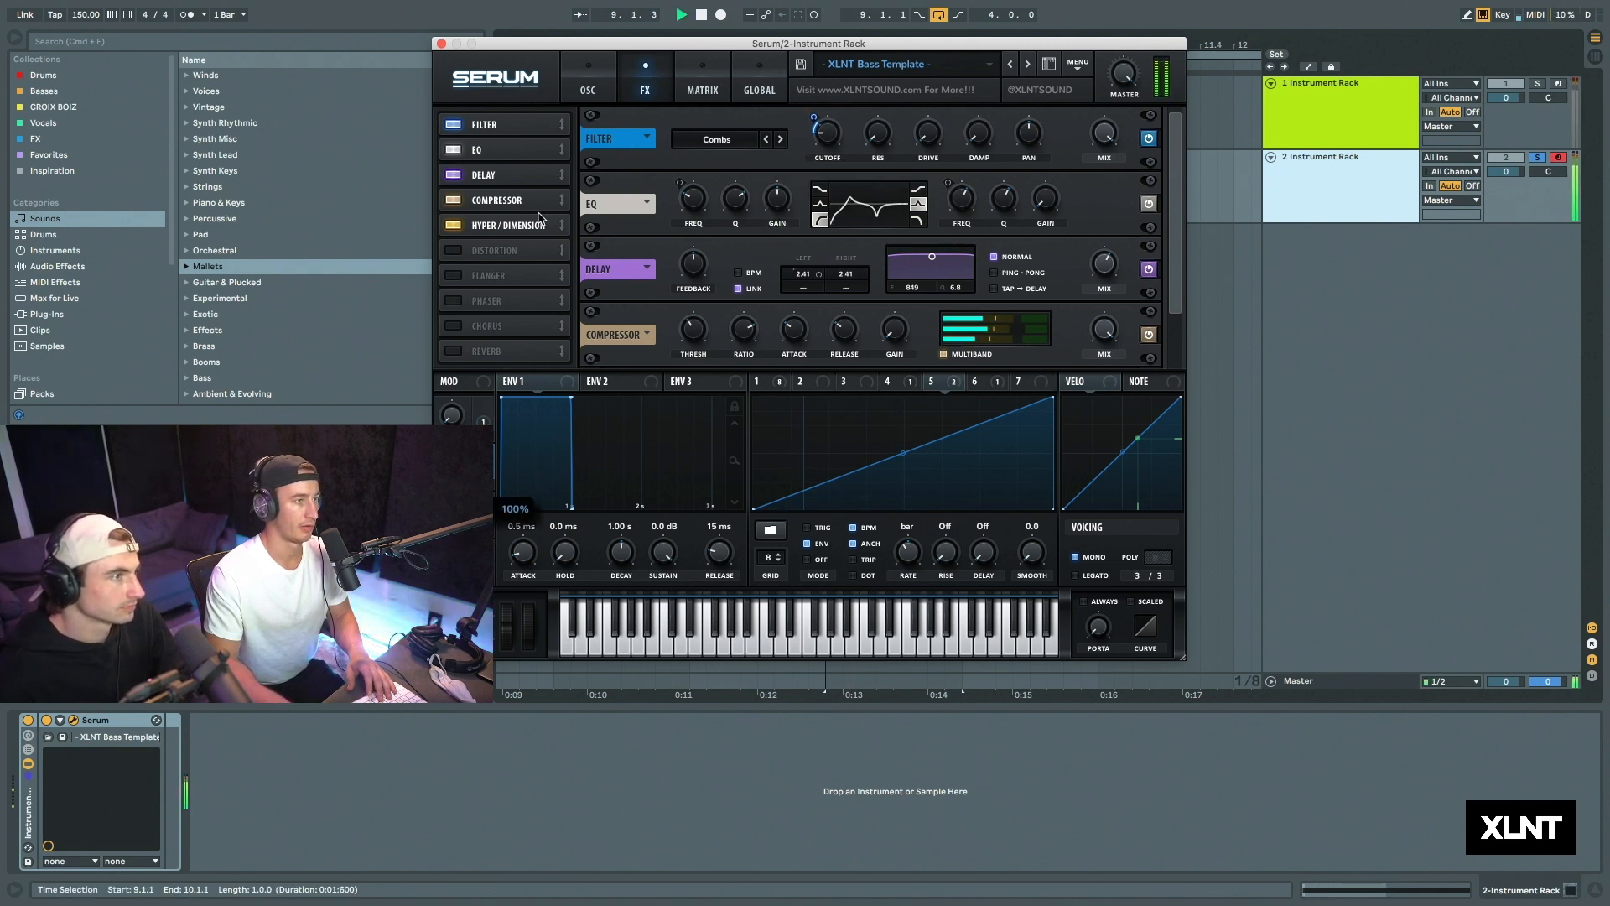
Step: Fine-tune the macro 2 modulation amount on the effects filter's cutoff and play the clip to check the sound
{"action": "left_click_drag", "start_coordinate": [813, 118], "coordinate": [807, 149]}
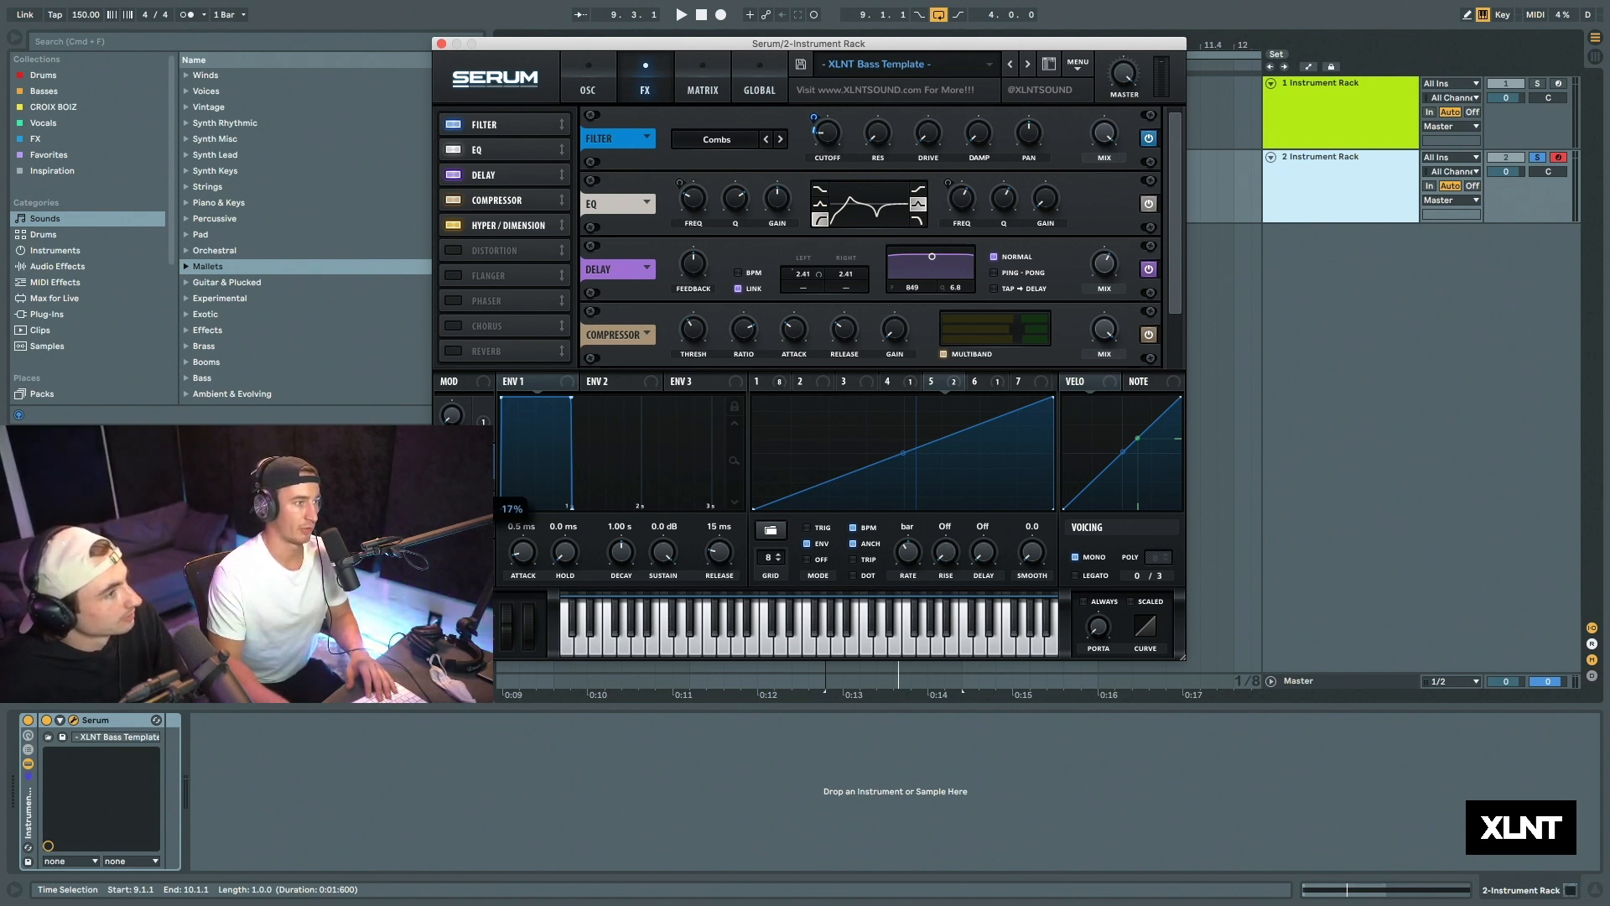
{"action": "mouse_move", "coordinate": [811, 115]}
{"action": "left_mouse_down"}
{"action": "mouse_move", "coordinate": [815, 97]}
{"action": "mouse_move", "coordinate": [810, 115]}
{"action": "left_mouse_up"}
{"action": "key", "text": "space"}
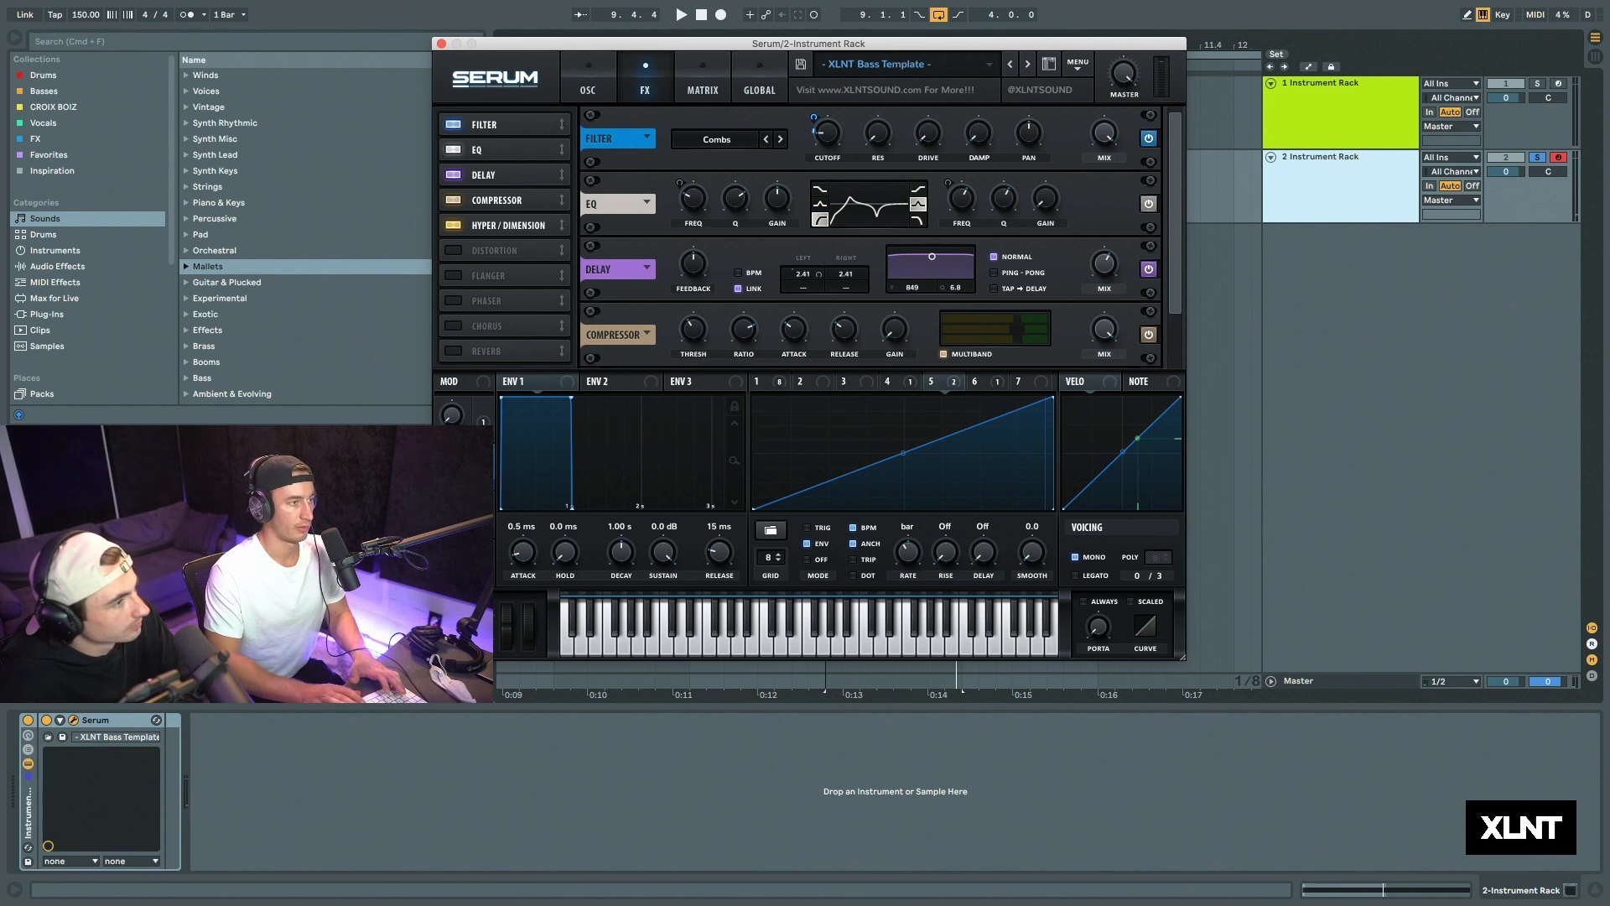
{"action": "key", "text": "space"}
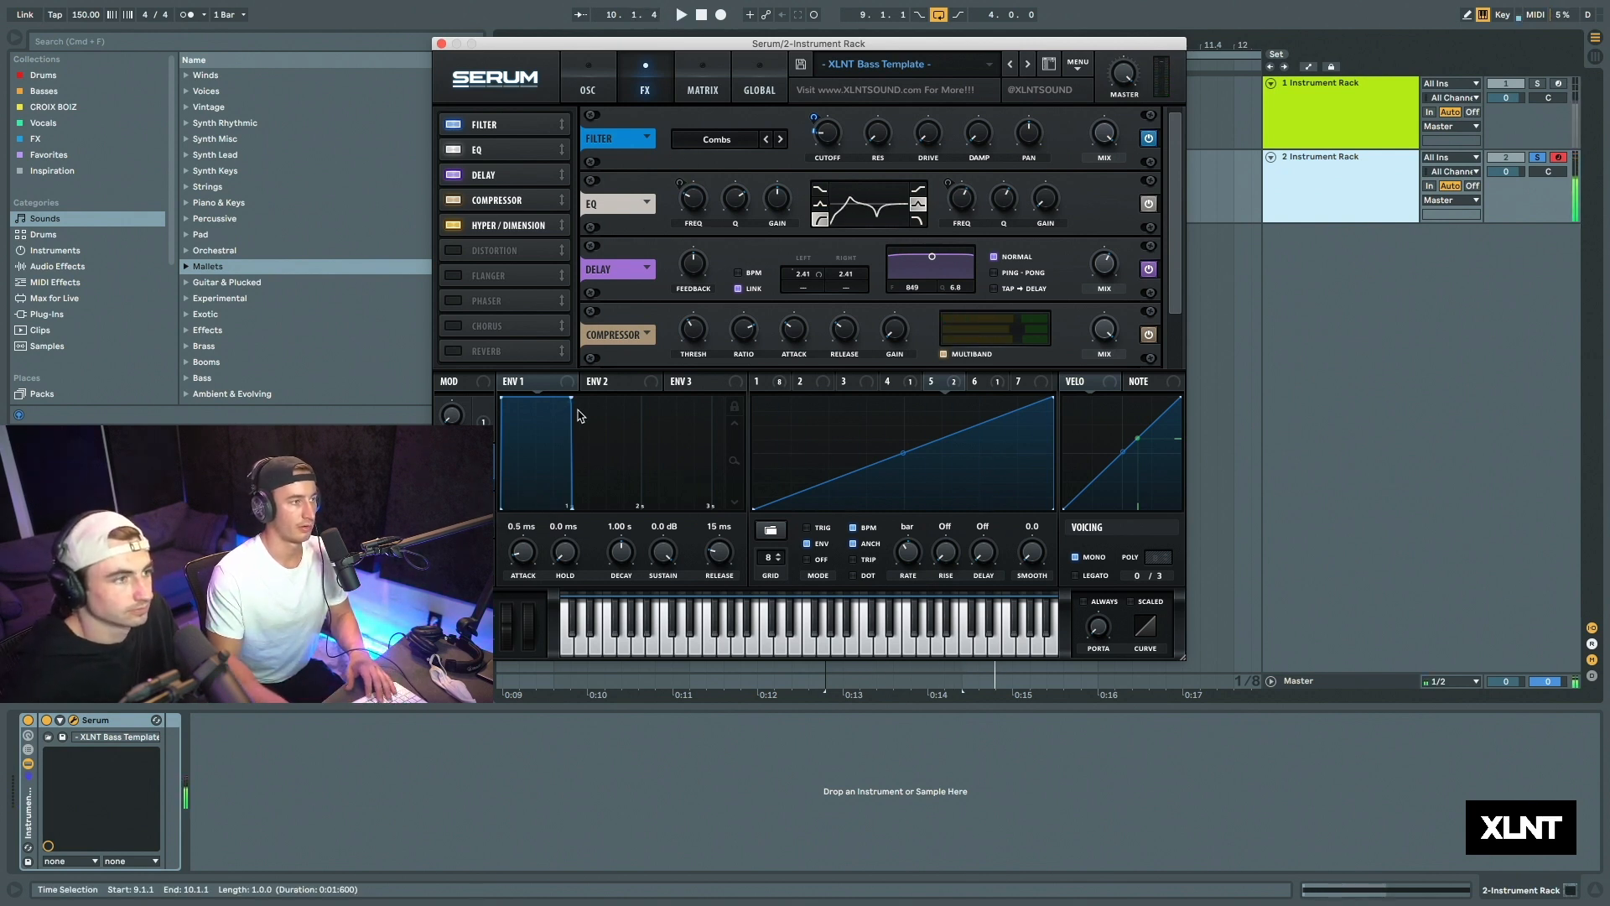
{"action": "key", "text": "space"}
Step: Play the clip with the oscillator settings open, and set Oscillator B's warp mode to Sync (No Window)
{"action": "left_click", "coordinate": [588, 87]}
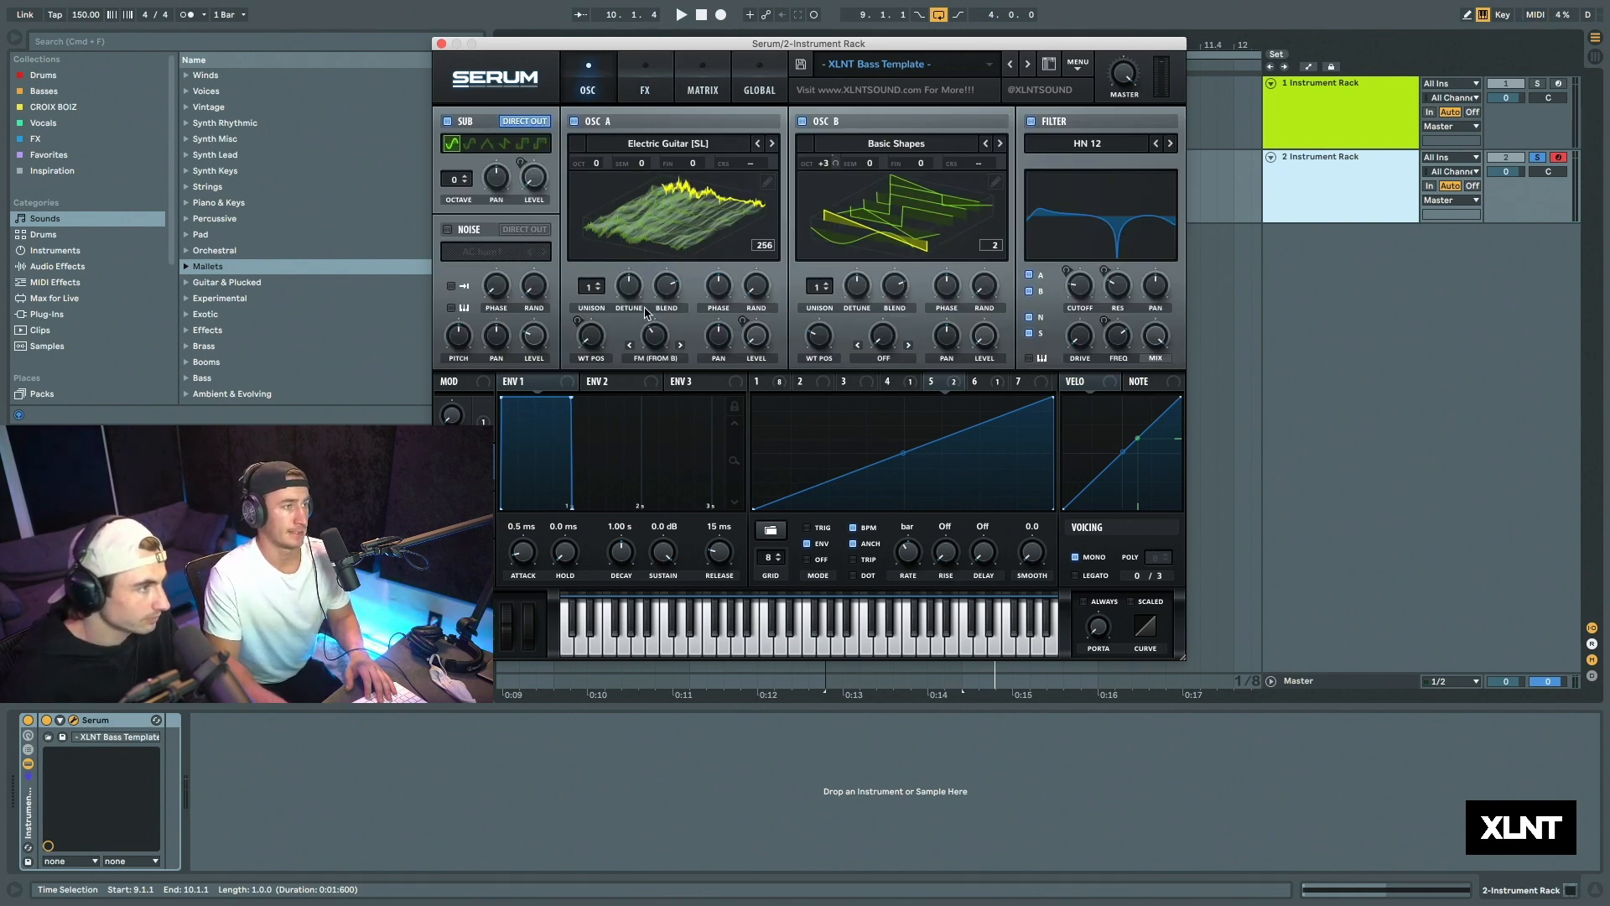
{"action": "key", "text": "space"}
{"action": "mouse_move", "coordinate": [978, 167]}
{"action": "left_mouse_down"}
{"action": "mouse_move", "coordinate": [1033, 25]}
{"action": "mouse_move", "coordinate": [989, 159]}
{"action": "left_mouse_up"}
{"action": "key", "text": "space"}
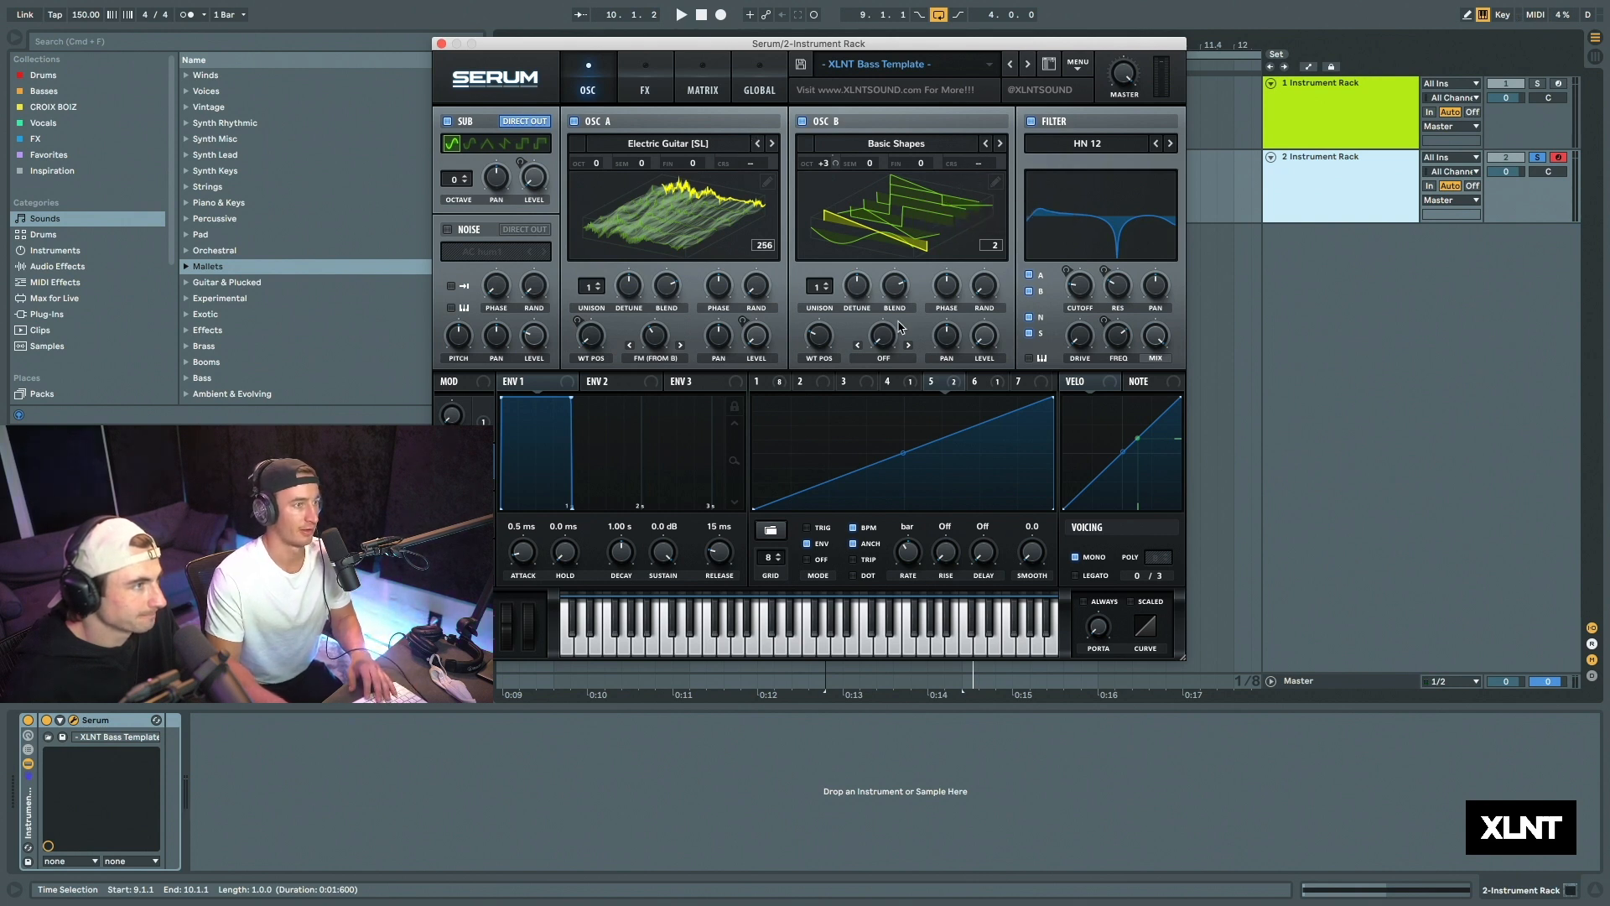
{"action": "left_click", "coordinate": [891, 359]}
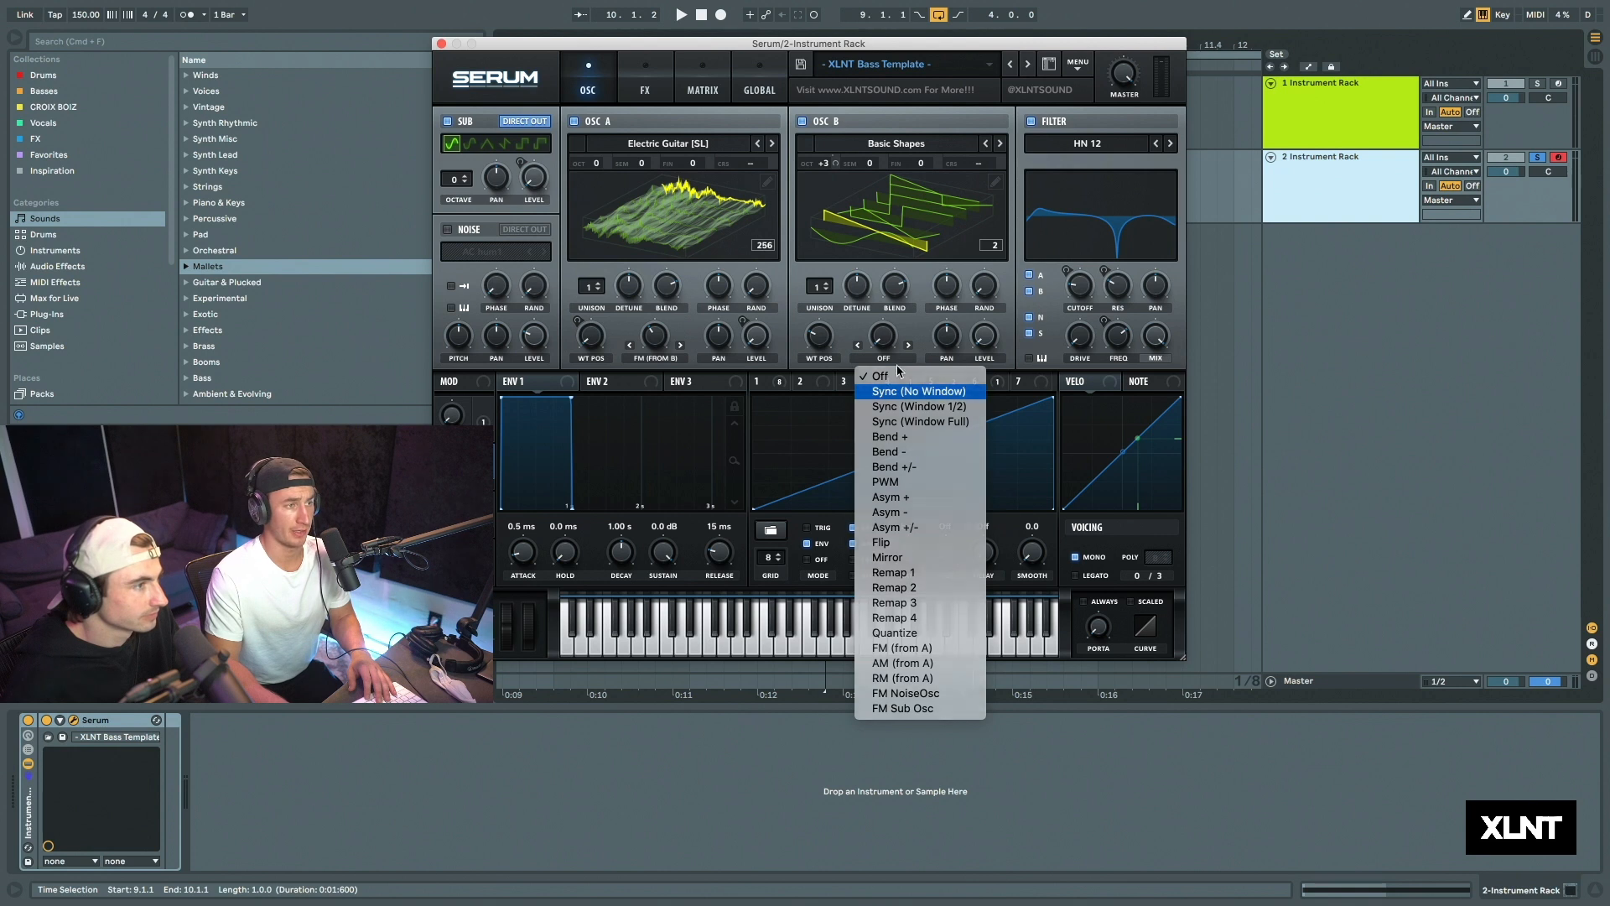
{"action": "left_click", "coordinate": [873, 385]}
Step: Audition Oscillator B's sync warp amount while playing the clip, and assign a macro to modulate it
{"action": "key", "text": "space"}
{"action": "left_click_drag", "start_coordinate": [875, 340], "coordinate": [884, 386]}
{"action": "left_click_drag", "start_coordinate": [484, 525], "coordinate": [883, 338]}
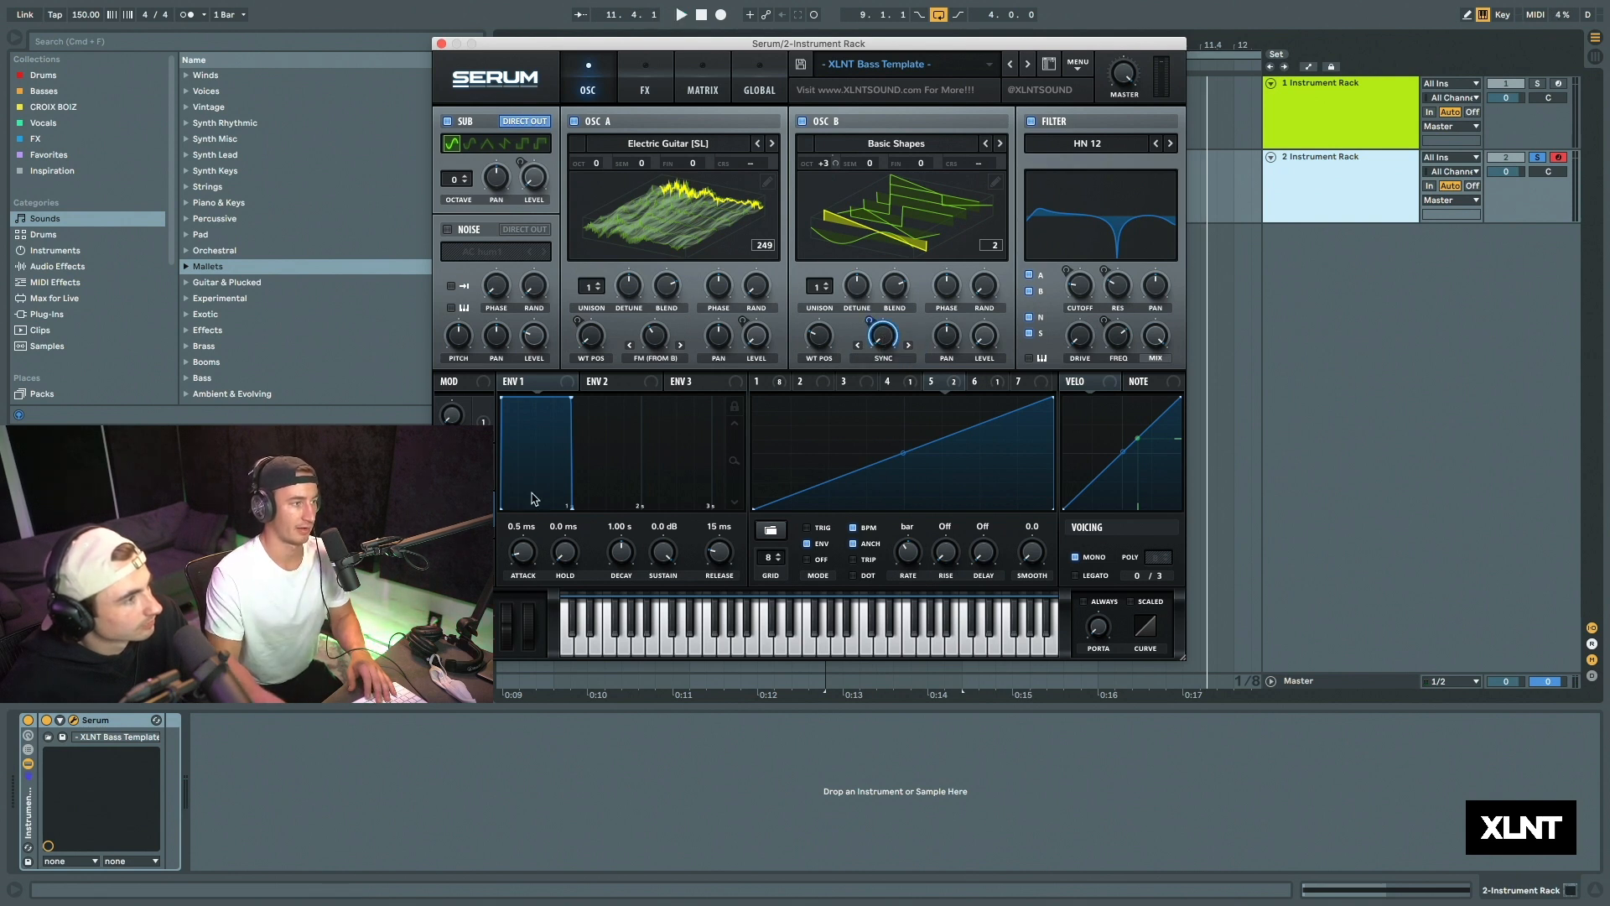
{"action": "key", "text": "space"}
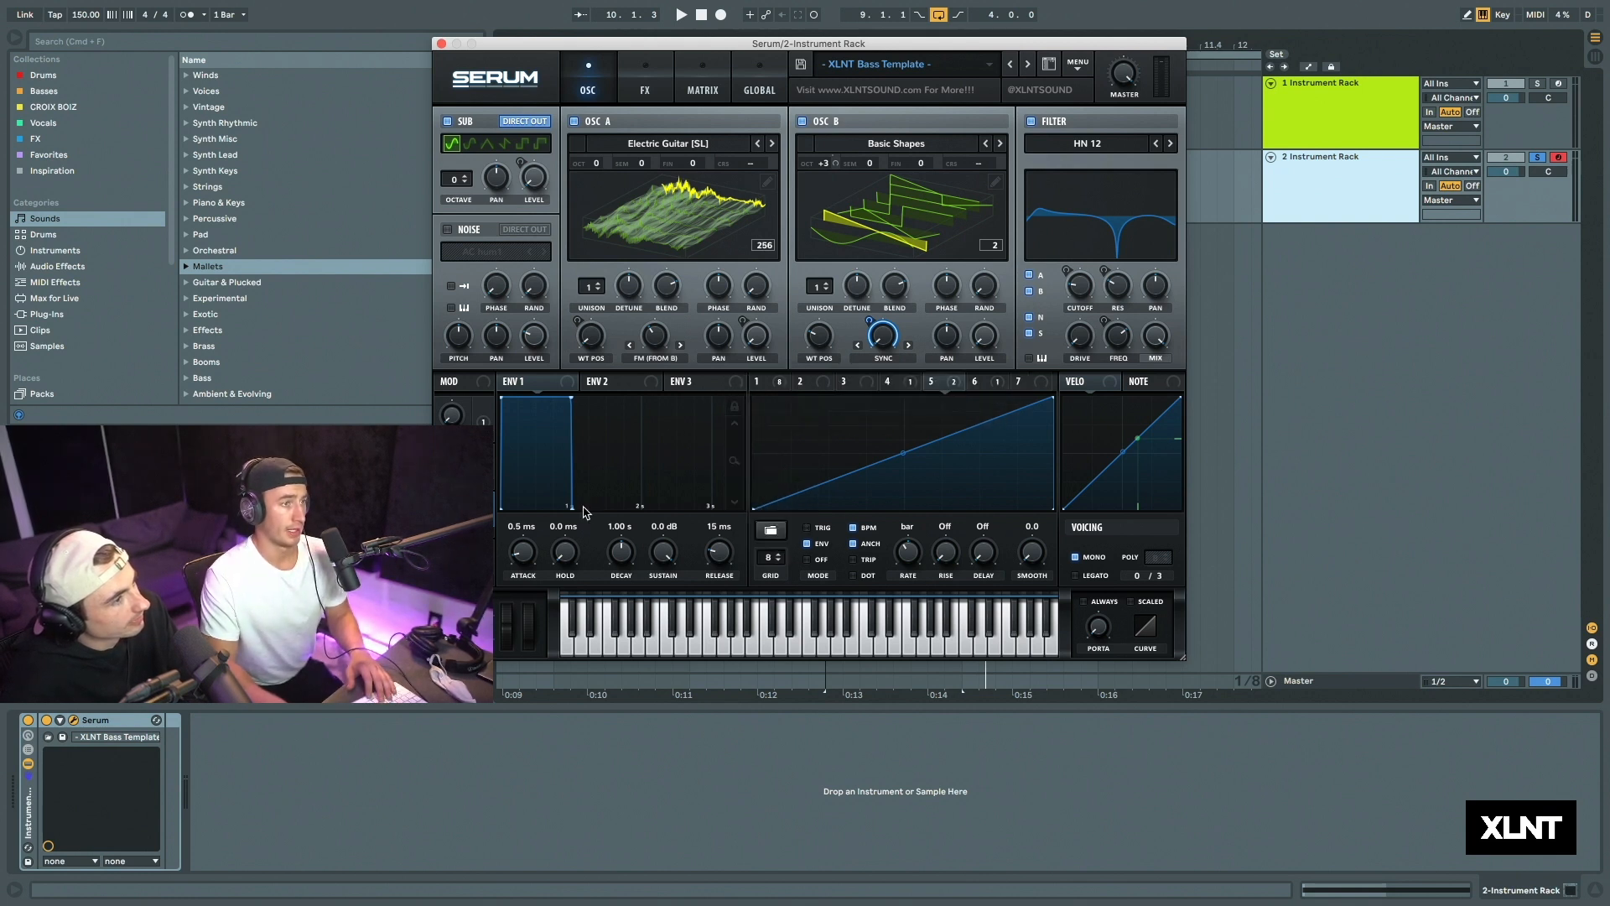
Step: Compare the recreated bass with track 1 by switching solo during playback, solo track 2 again and close the Serum window
{"action": "left_click", "coordinate": [640, 81]}
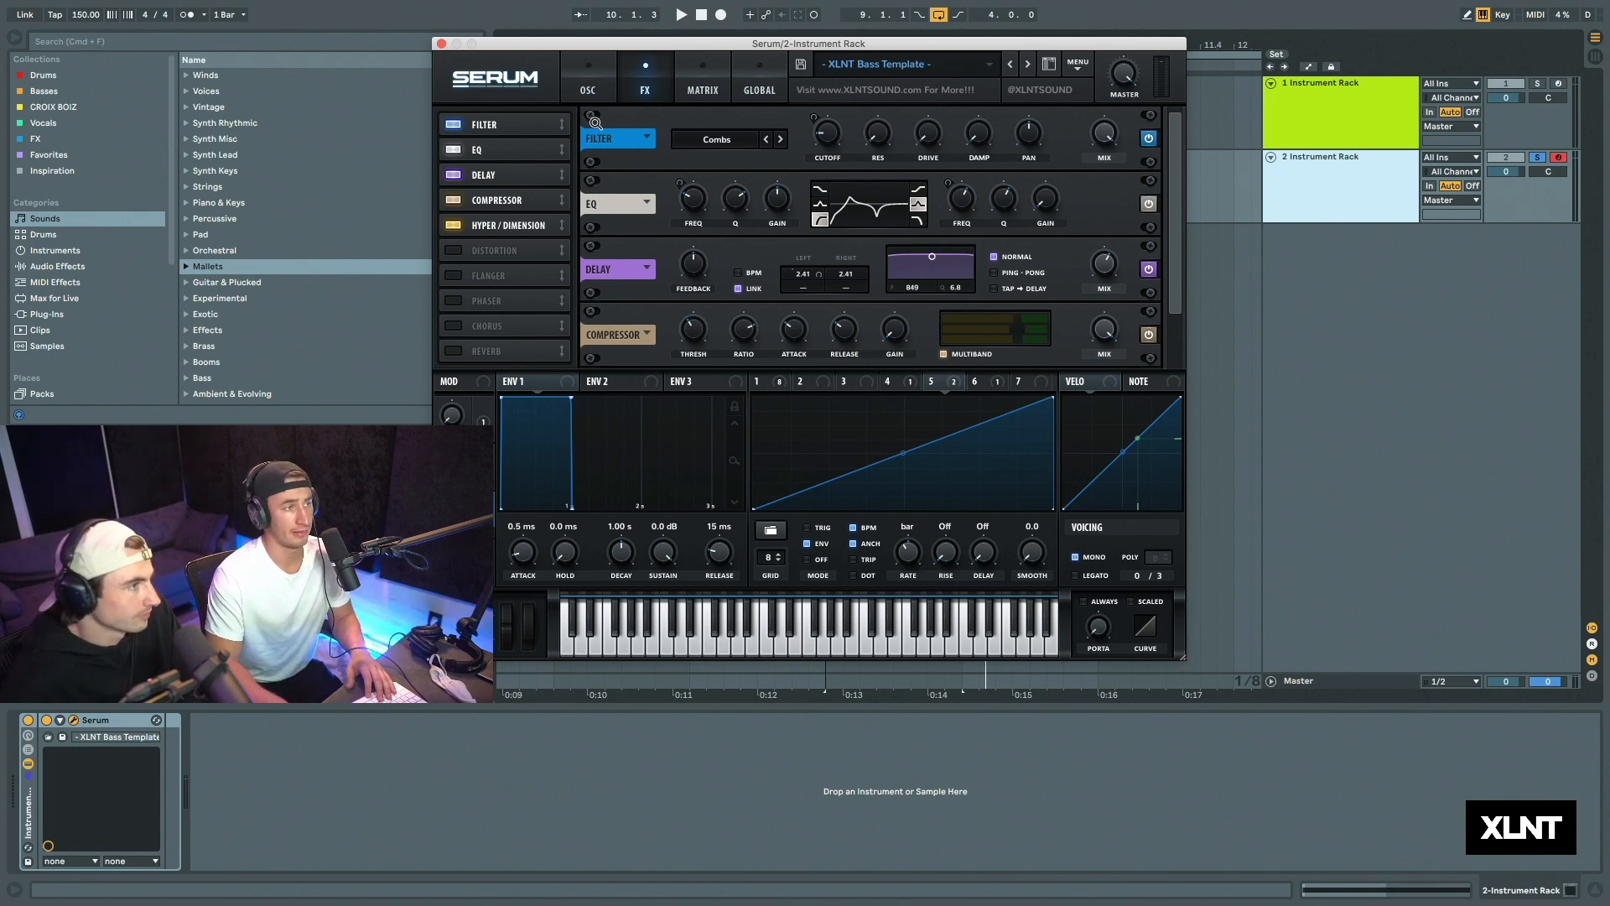
{"action": "left_click", "coordinate": [592, 78]}
{"action": "key", "text": "space"}
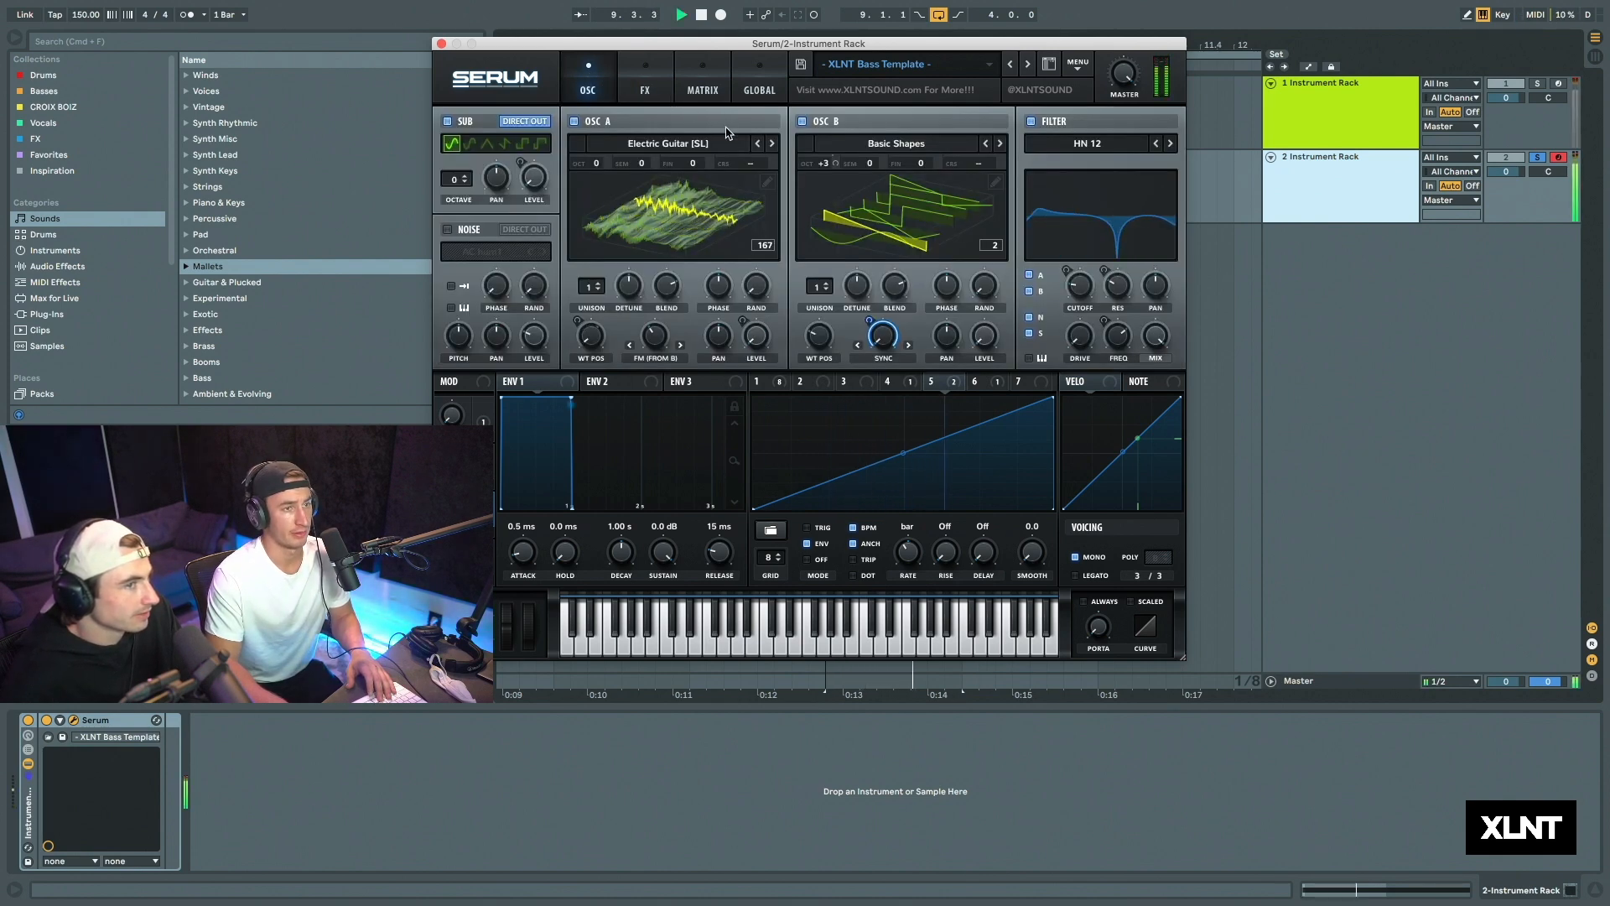
{"action": "left_click", "coordinate": [1540, 85]}
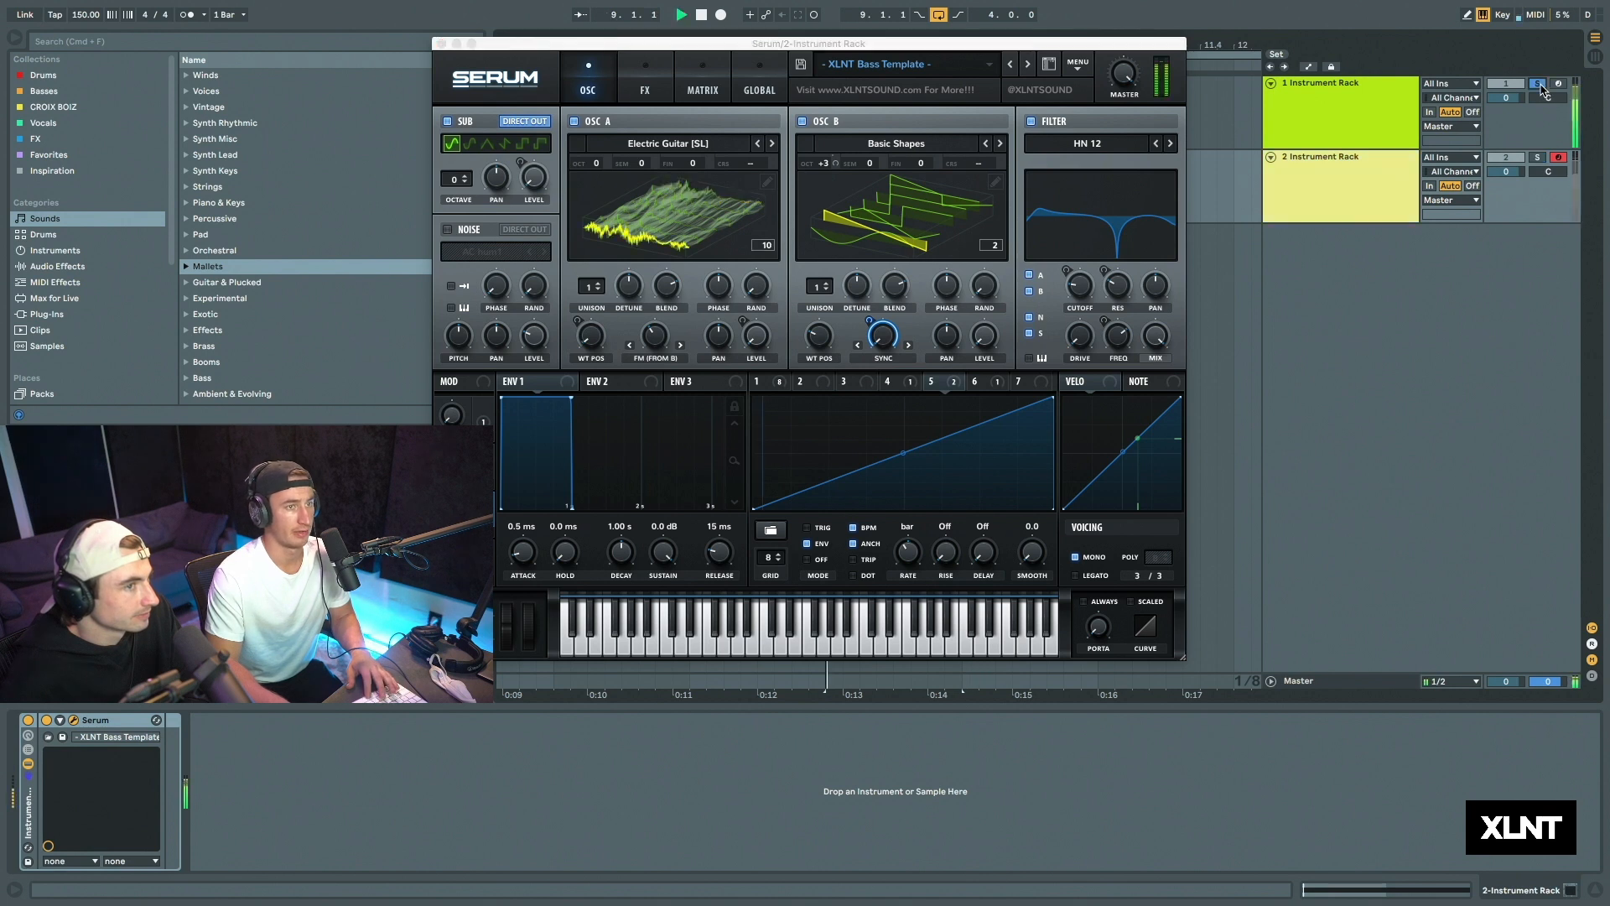
{"action": "key", "text": "space"}
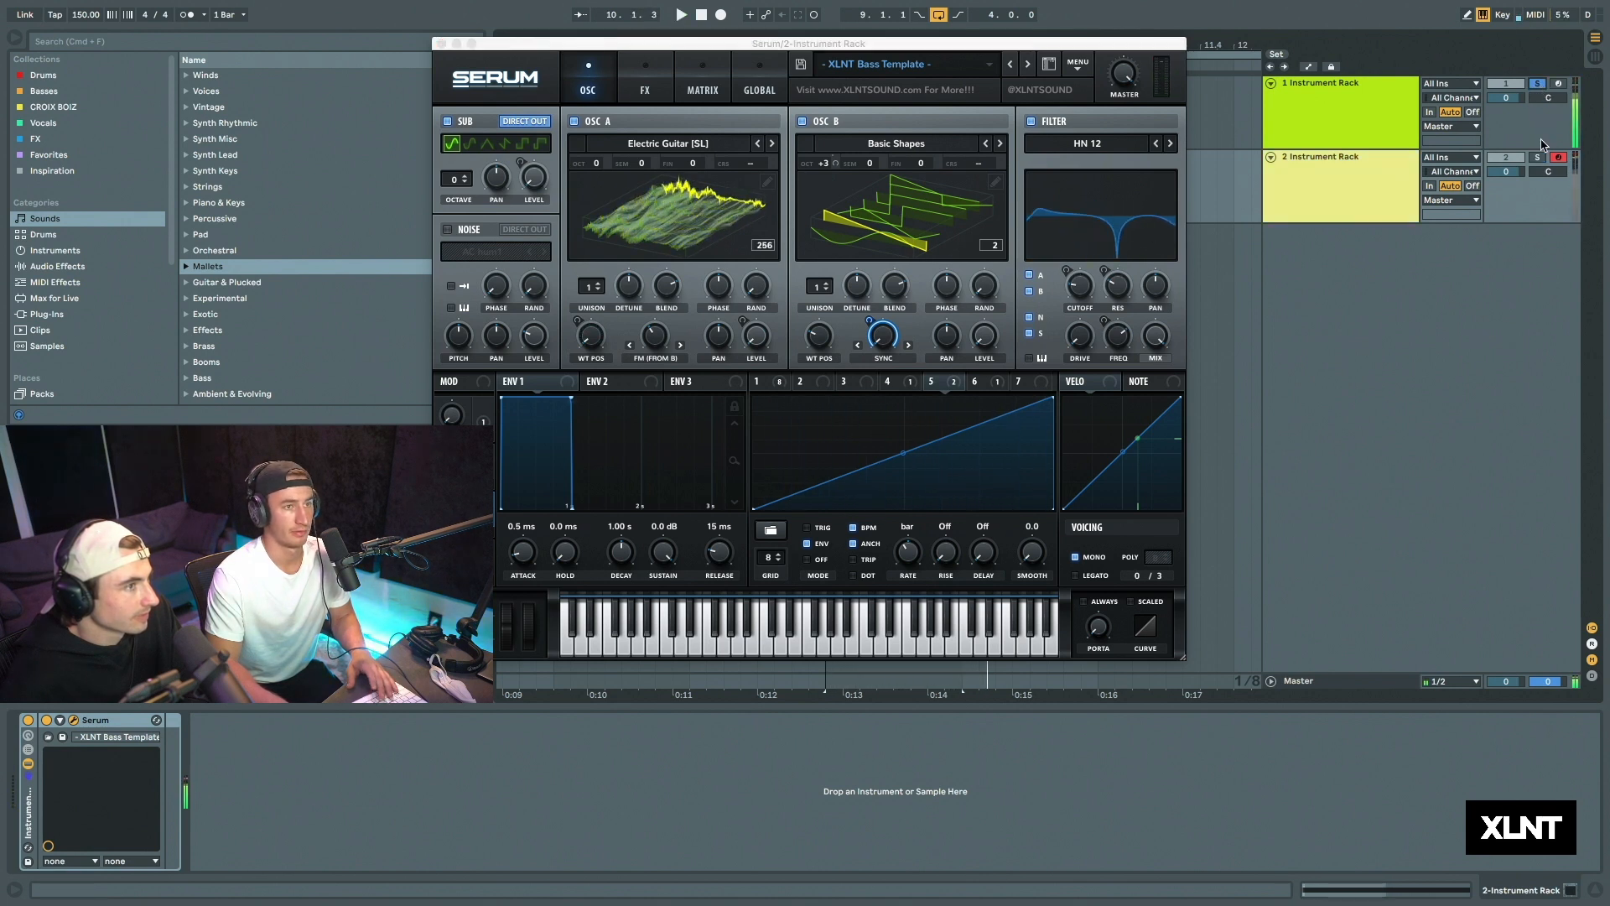
{"action": "left_click", "coordinate": [1539, 158]}
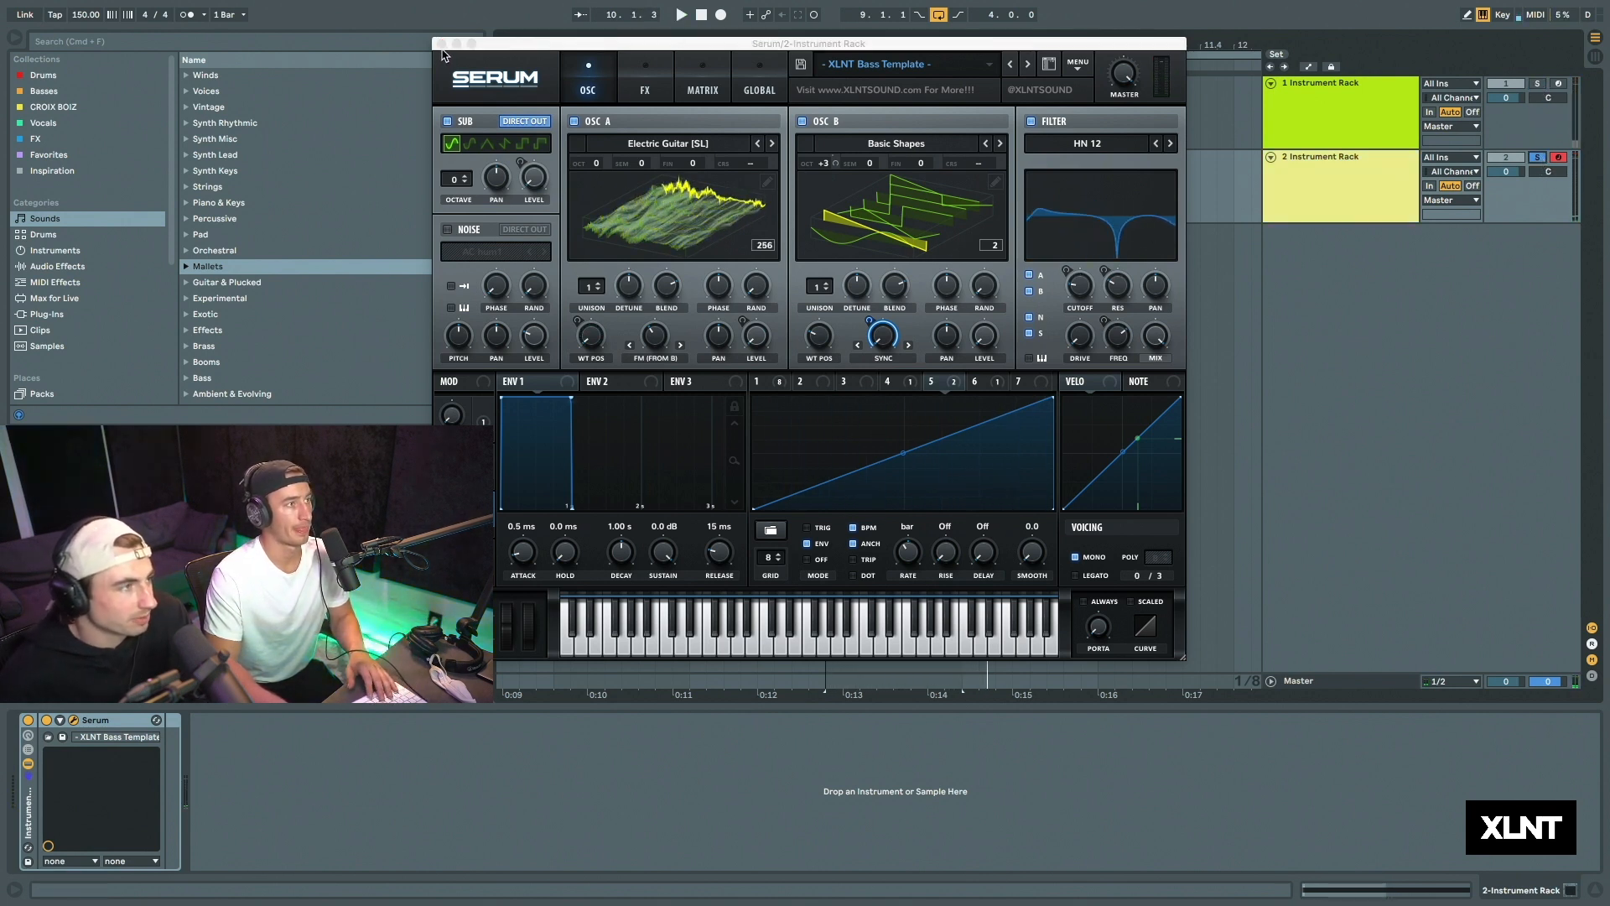
{"action": "left_click", "coordinate": [442, 45]}
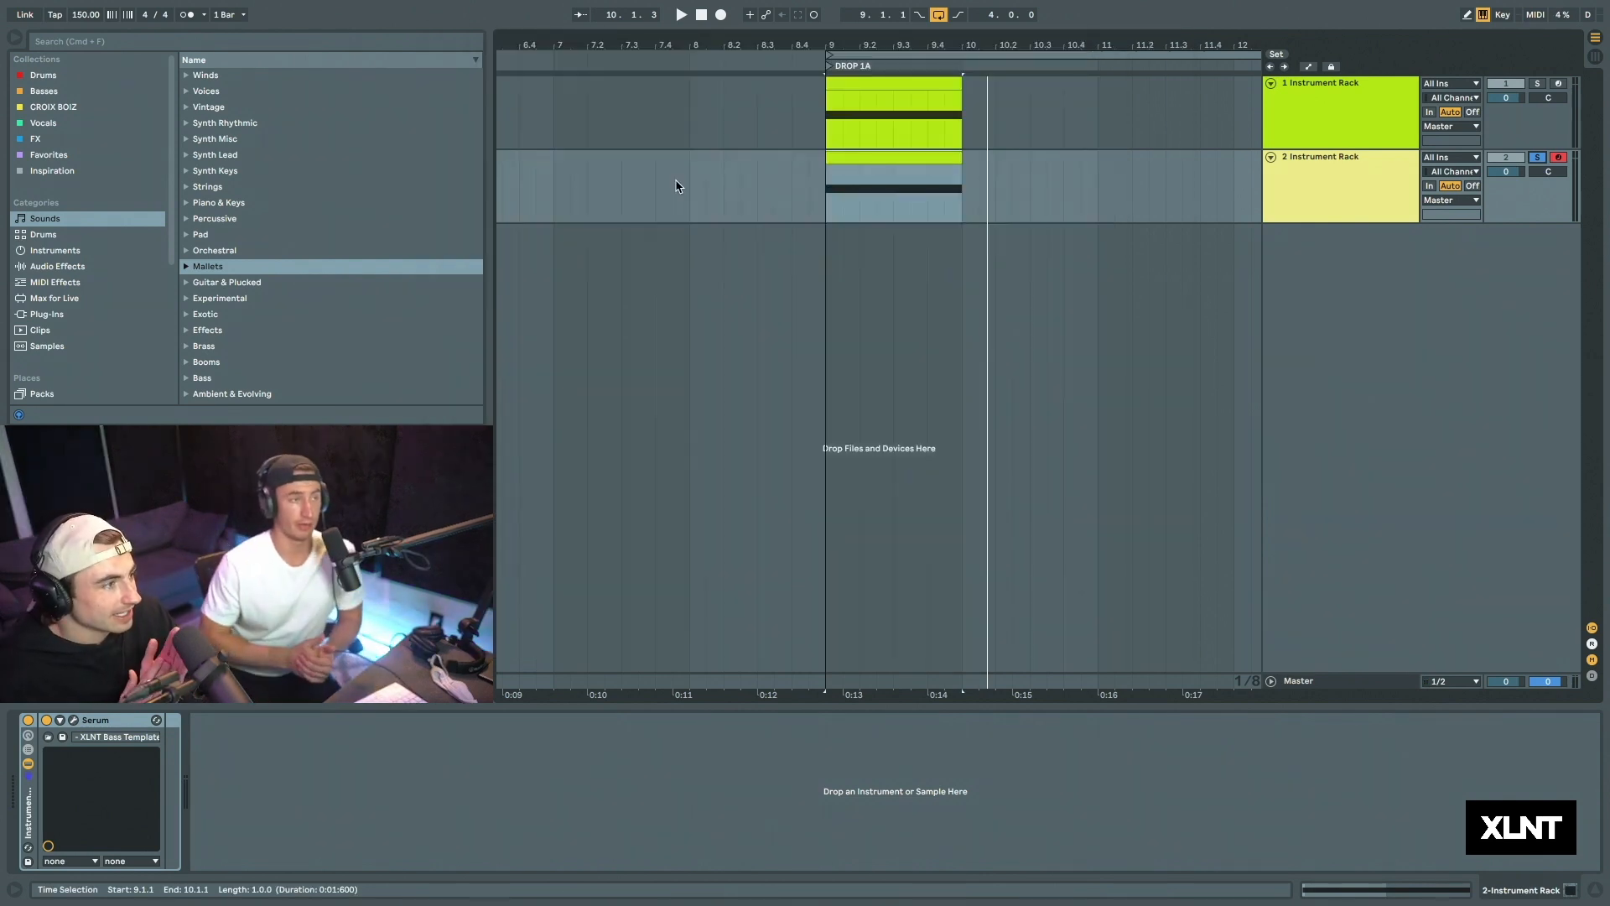